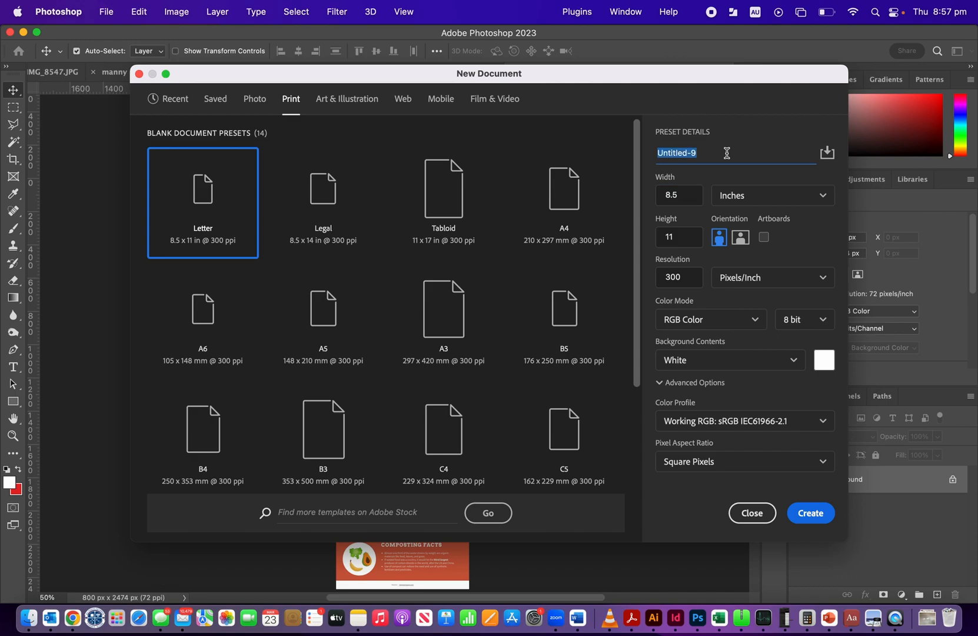
# Step: Name the new document with the student's first name followed by "_infographic poster", and set its width to 1920 pixels
pyautogui.write('hanna_')
pyautogui.write('infograph')
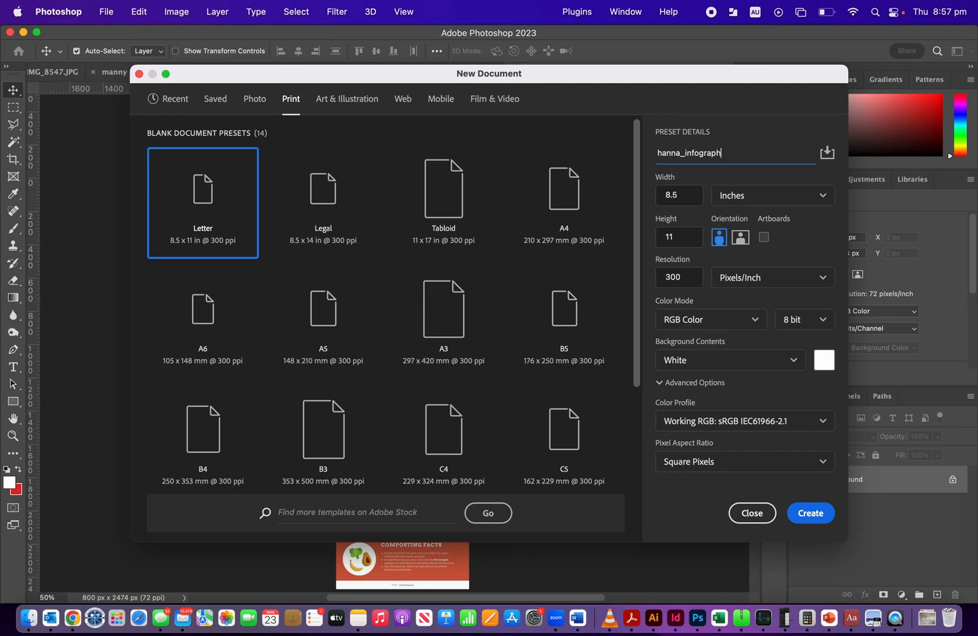
pyautogui.write('ic poster')
pyautogui.click(825, 199)
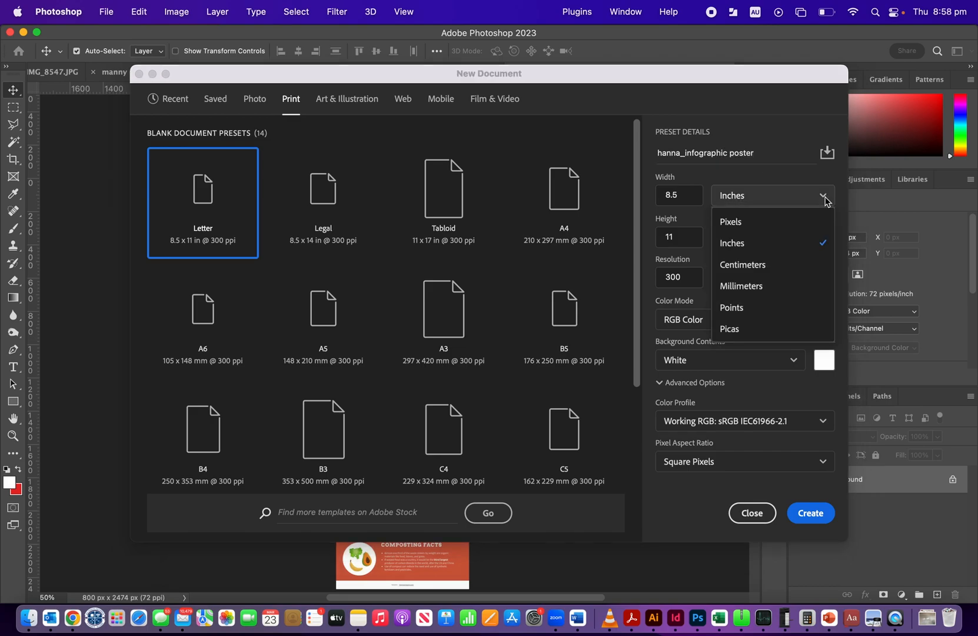
pyautogui.click(745, 222)
pyautogui.moveTo(693, 195); pyautogui.dragTo(654, 193)
pyautogui.write('19')
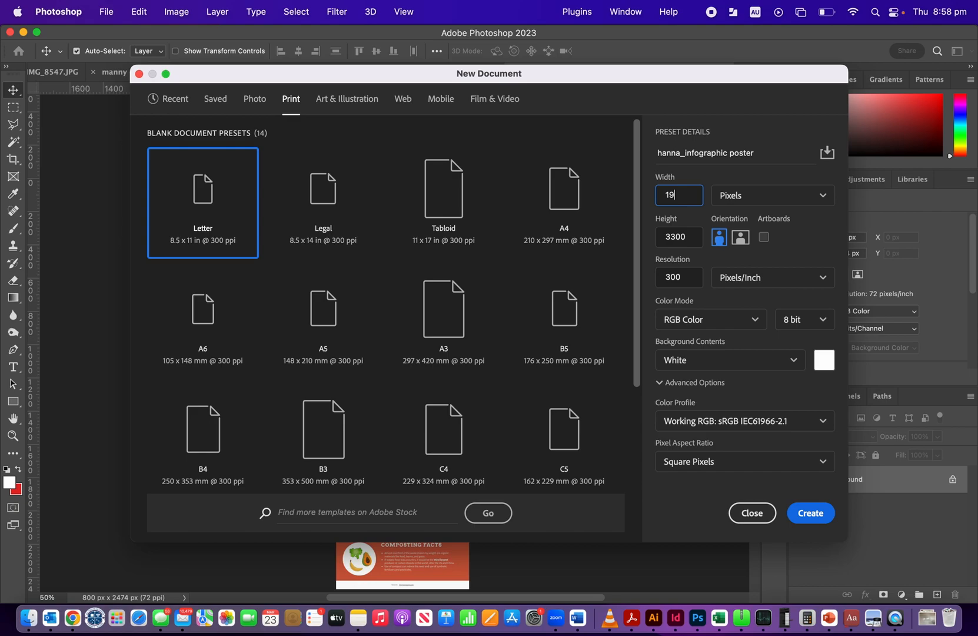
pyautogui.write('20')
# Step: Set the document height to the 7680 pixels shown in Calculator and create the document
pyautogui.doubleClick(689, 237)
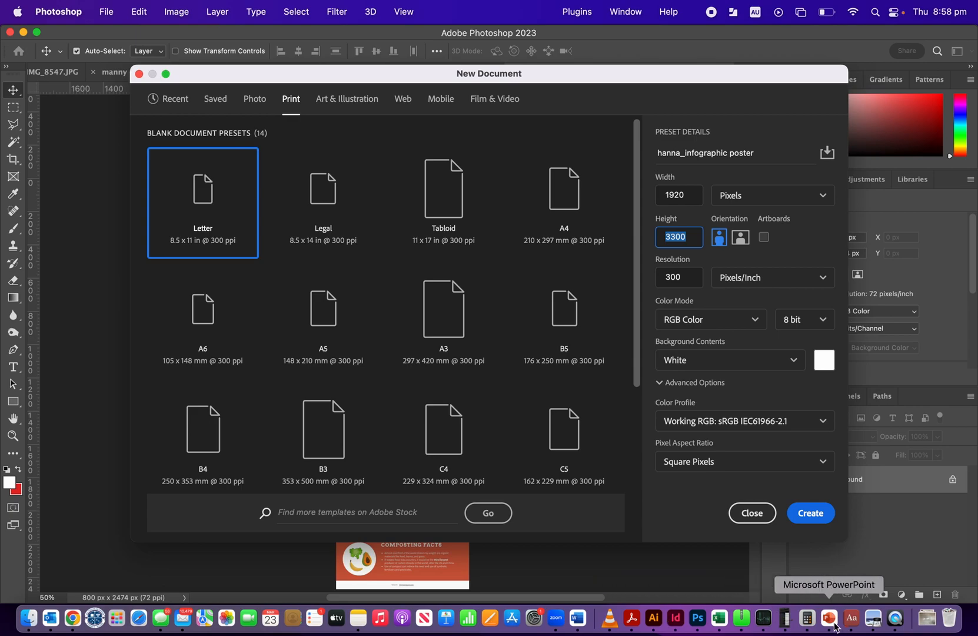
pyautogui.click(808, 618)
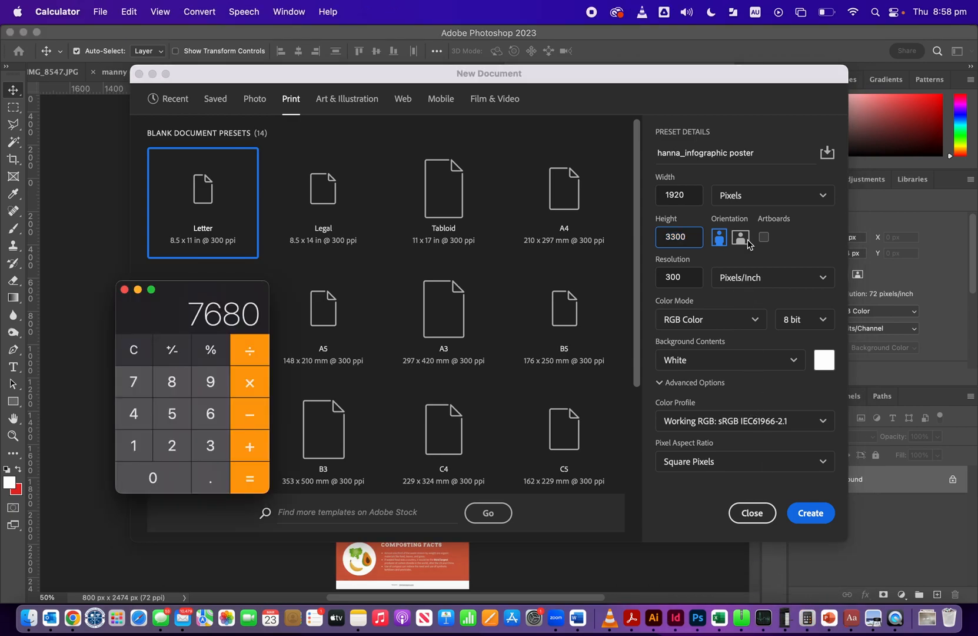
pyautogui.moveTo(693, 239); pyautogui.dragTo(649, 240)
pyautogui.write('7680')
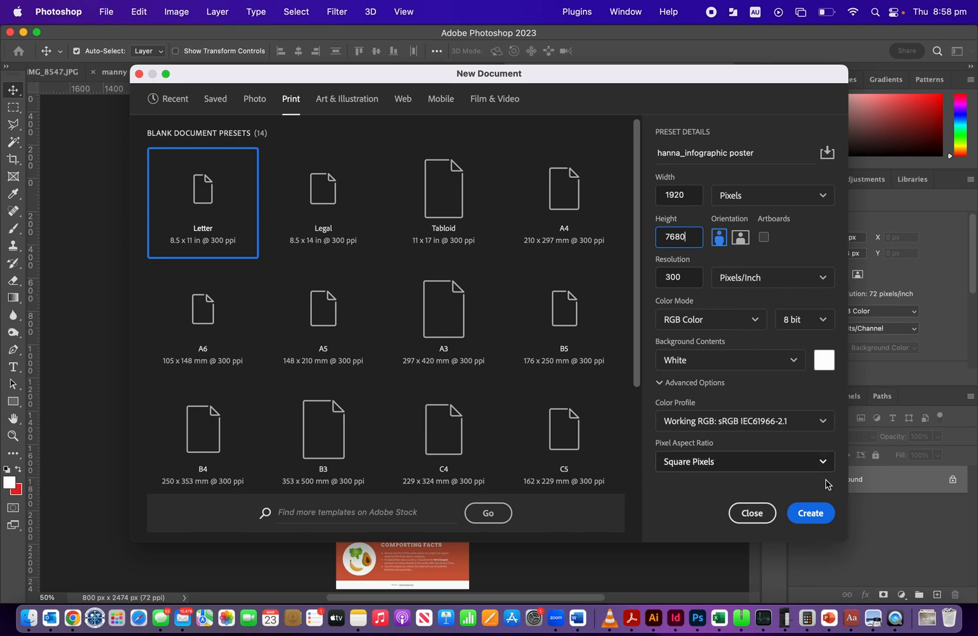
pyautogui.click(813, 517)
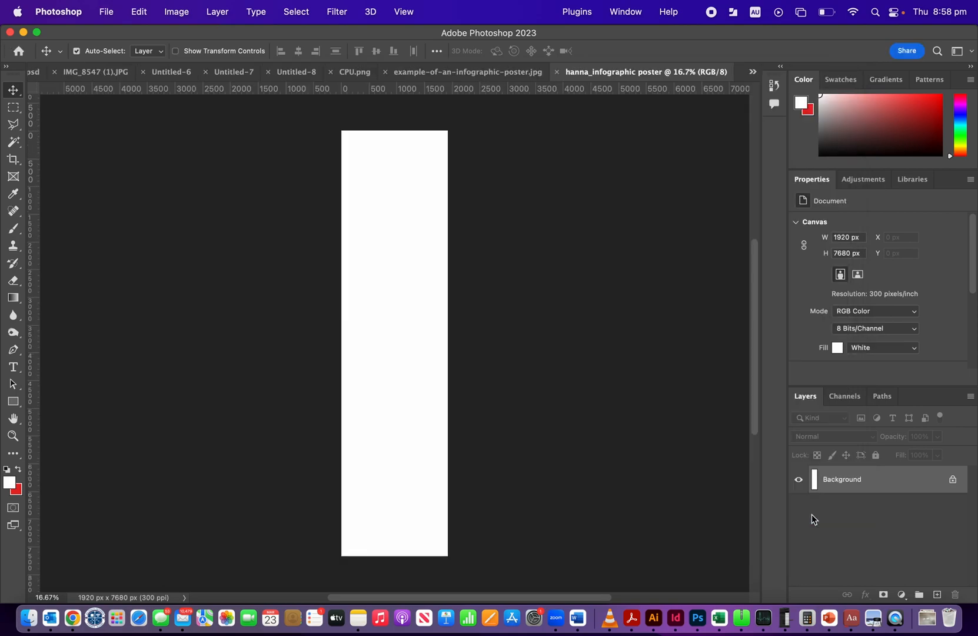
pyautogui.scroll(3, 559, 382)
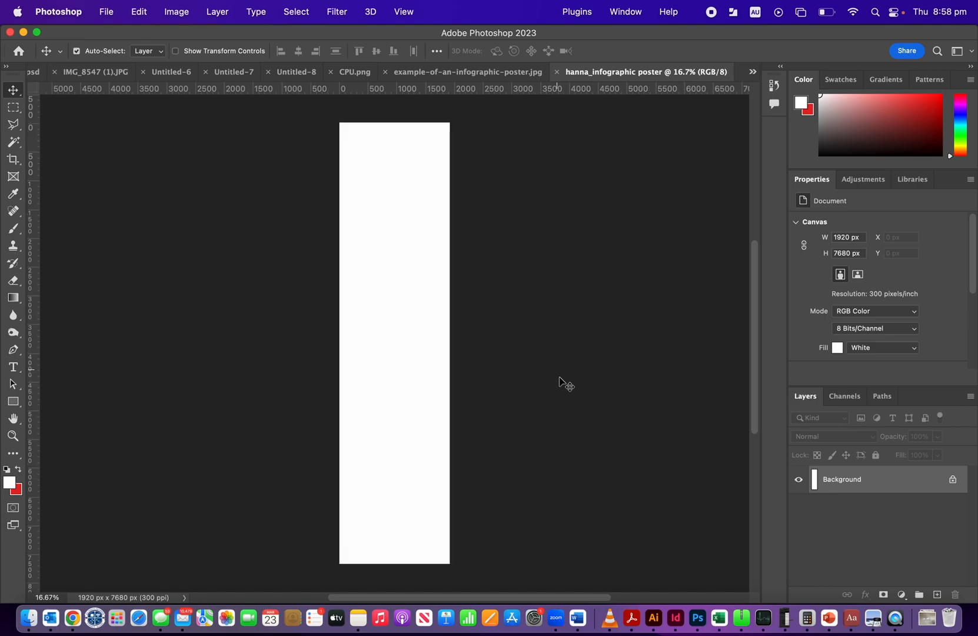
pyautogui.scroll(-2, 559, 382)
pyautogui.scroll(5, 559, 382)
pyautogui.scroll(-2, 559, 381)
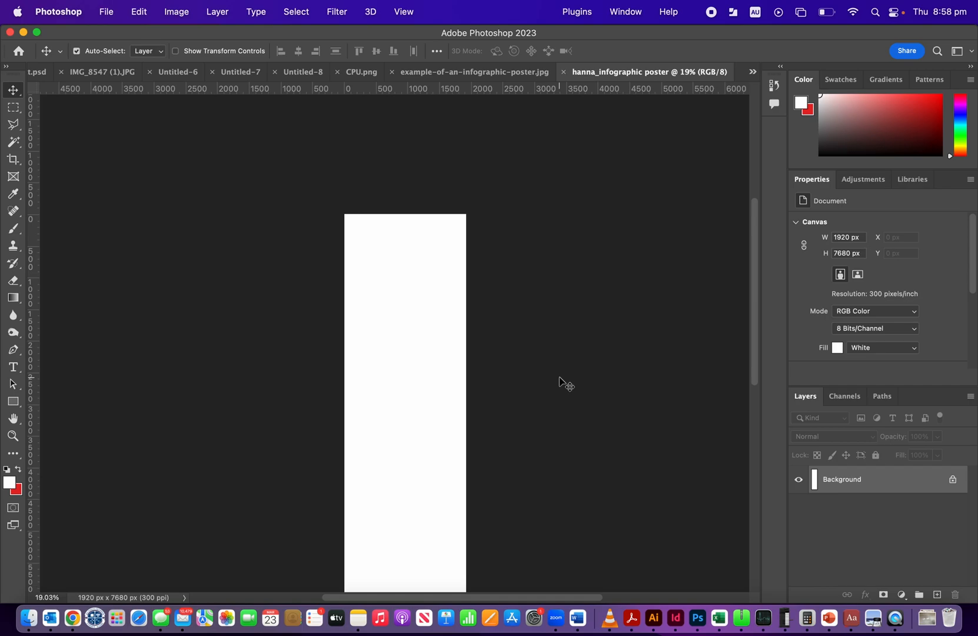
pyautogui.scroll(-3, 559, 381)
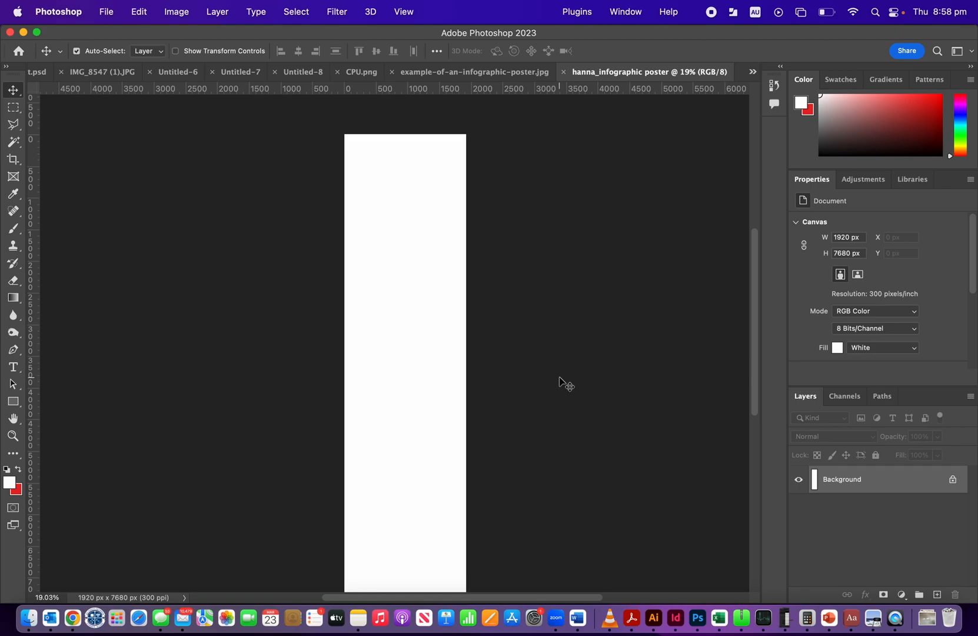
pyautogui.scroll(-2, 559, 381)
pyautogui.scroll(1, 559, 382)
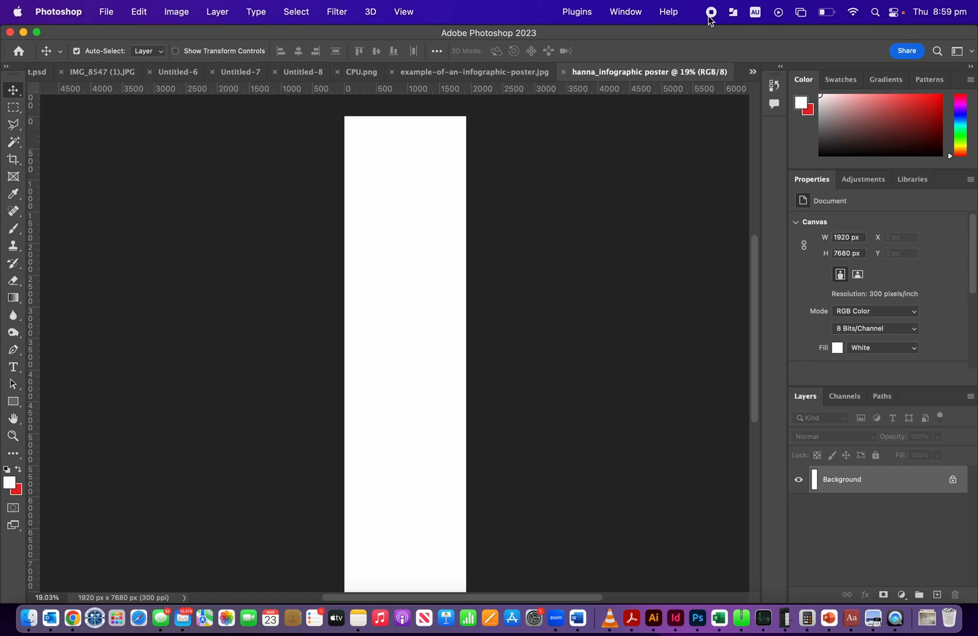
pyautogui.click(629, 13)
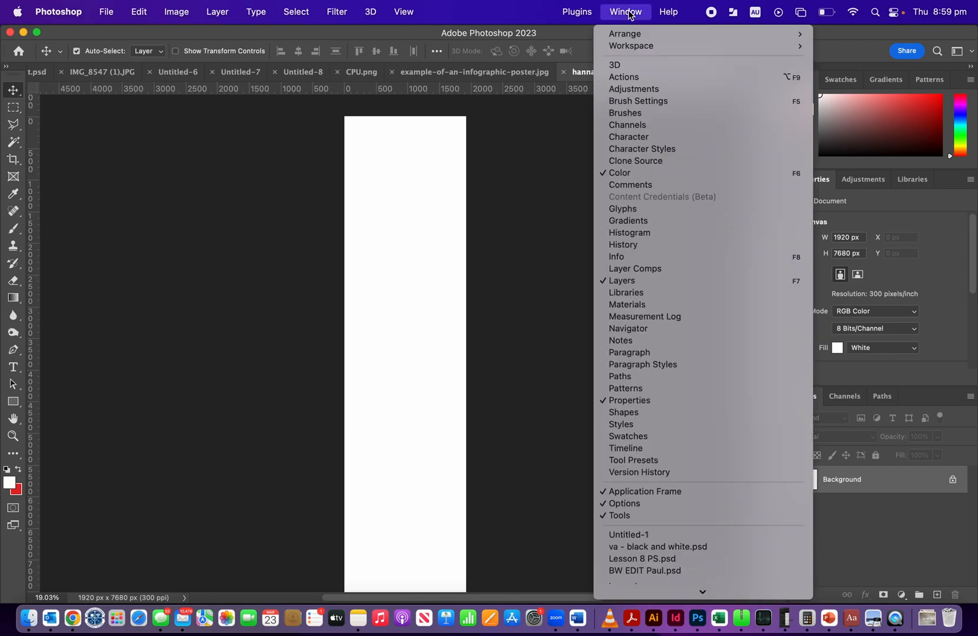
pyautogui.moveTo(630, 49)
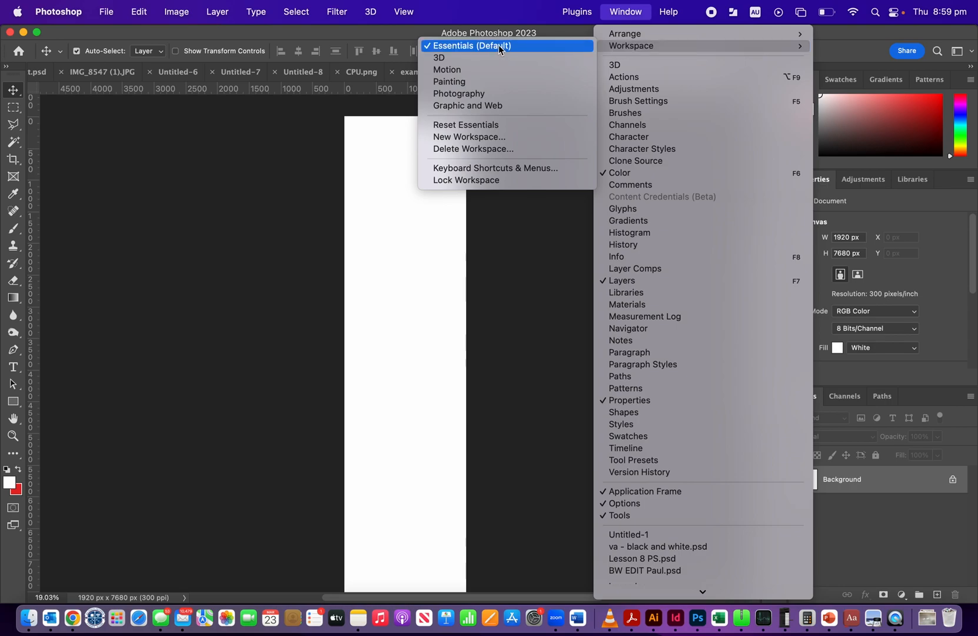
pyautogui.click(529, 236)
# Step: Show the History panel behind Comments in its group and detach the Tools panel so it floats beside the canvas
pyautogui.click(617, 14)
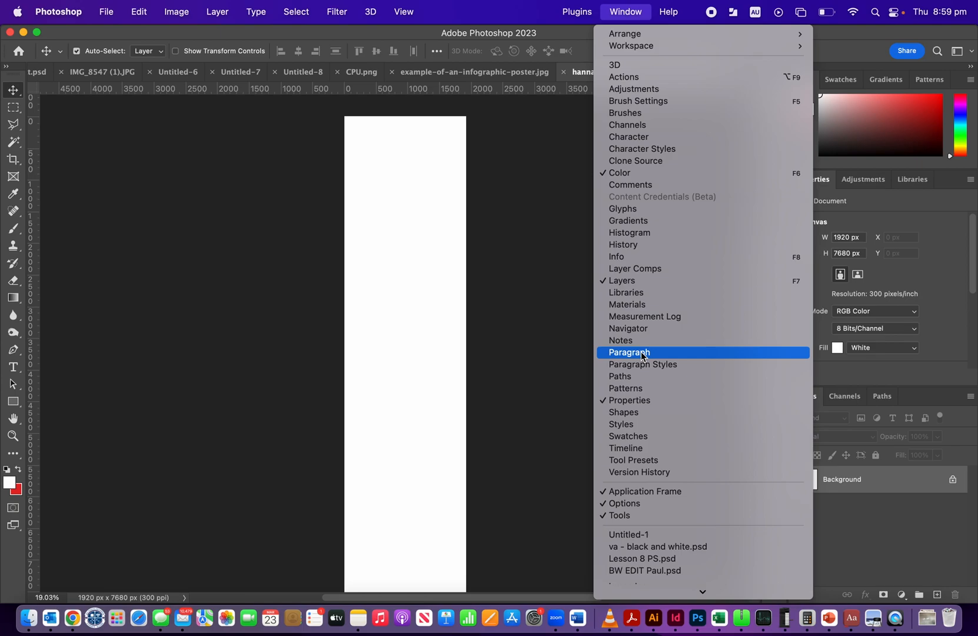
pyautogui.click(629, 245)
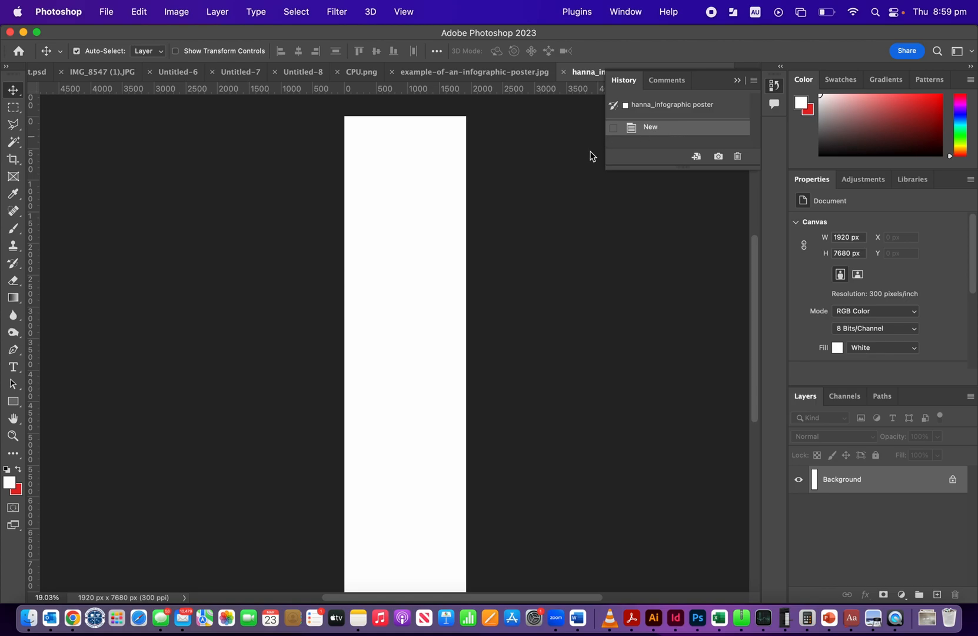
pyautogui.moveTo(635, 80); pyautogui.dragTo(666, 86)
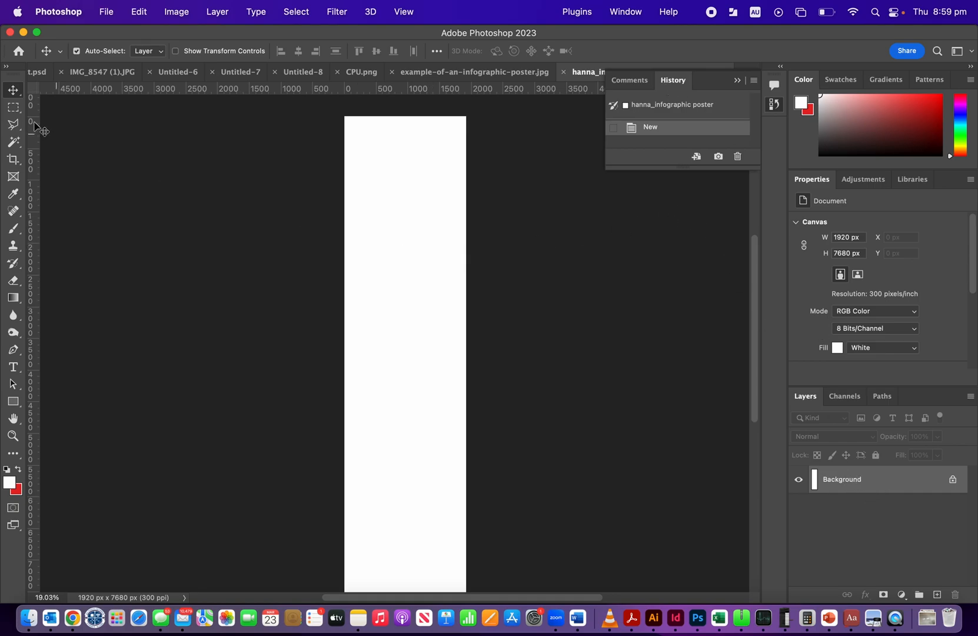
pyautogui.moveTo(20, 69); pyautogui.dragTo(104, 108)
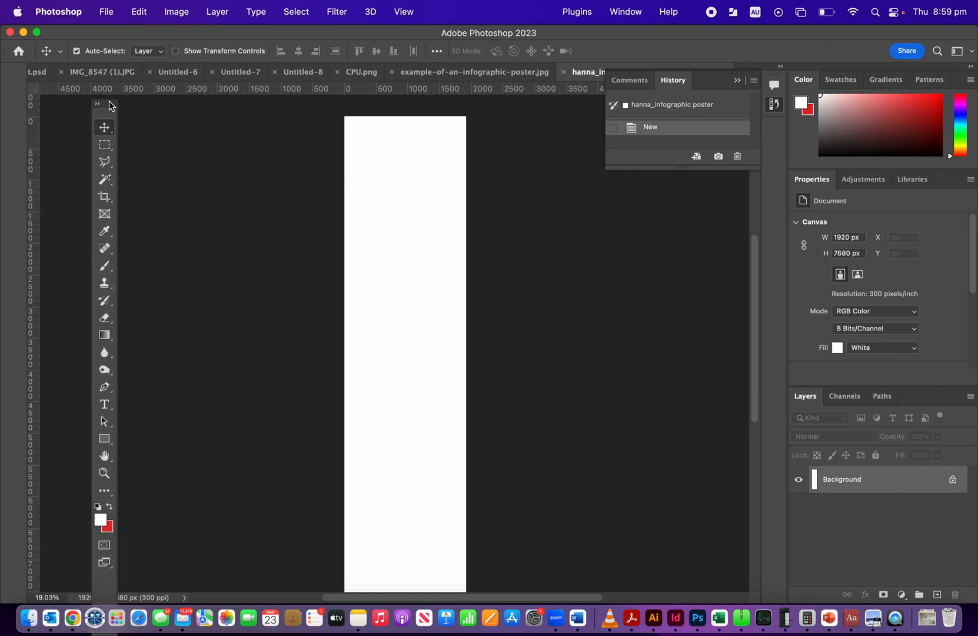
pyautogui.click(623, 12)
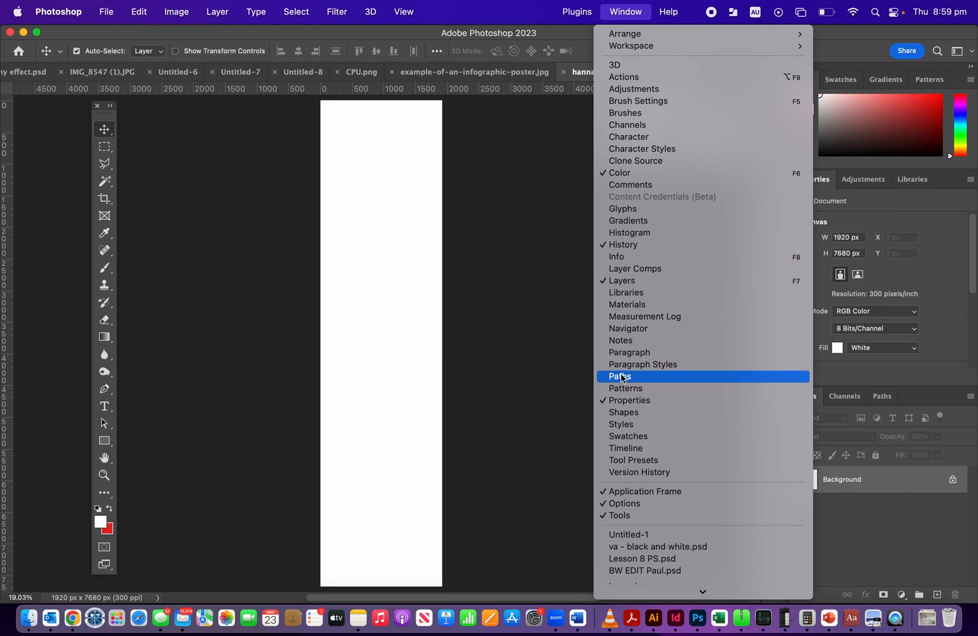
pyautogui.scroll(-4, 633, 483)
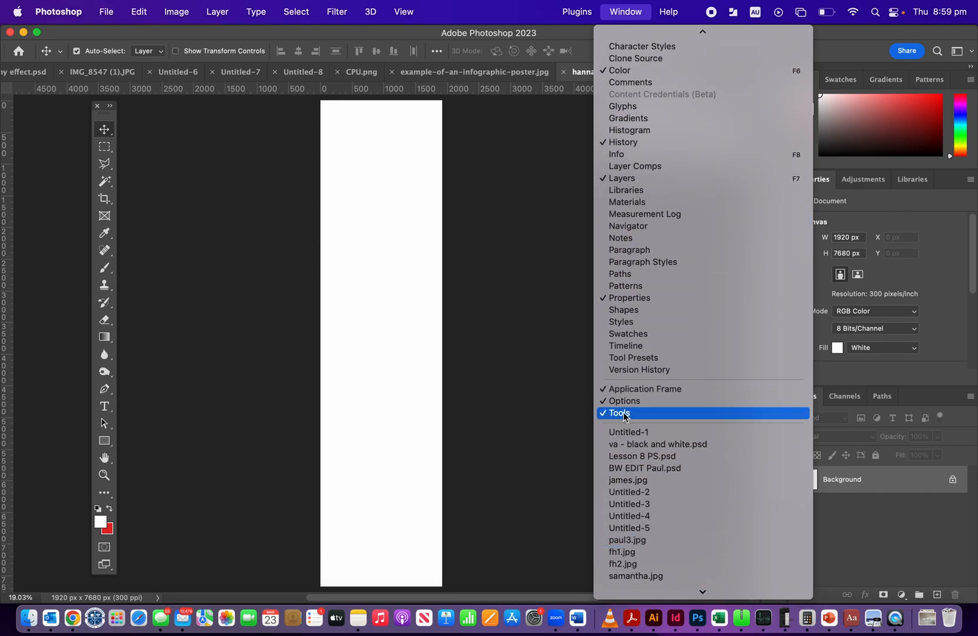
pyautogui.click(488, 417)
pyautogui.scroll(2, 498, 376)
pyautogui.scroll(-1, 493, 375)
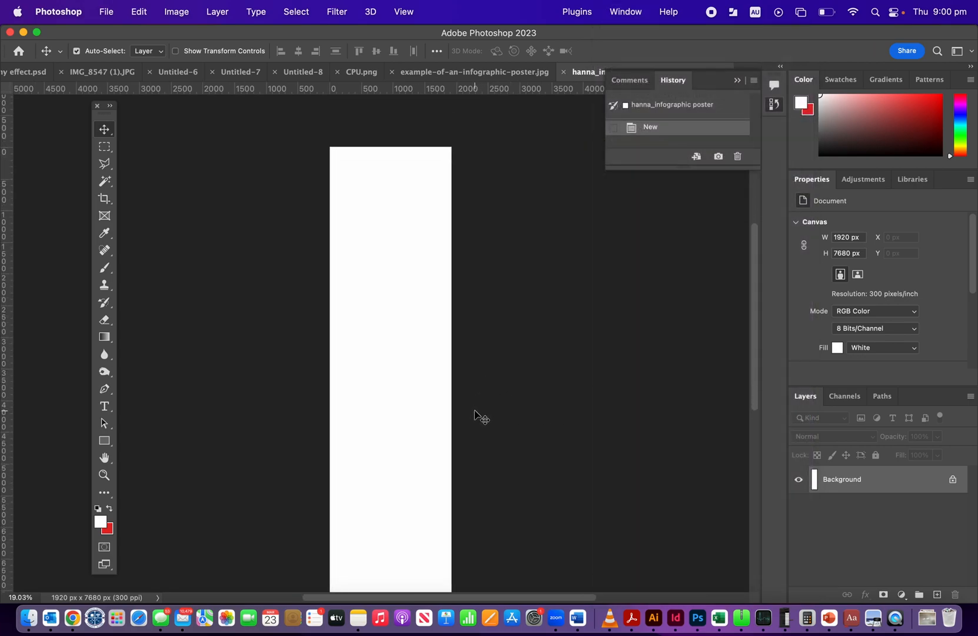
pyautogui.scroll(-3, 476, 410)
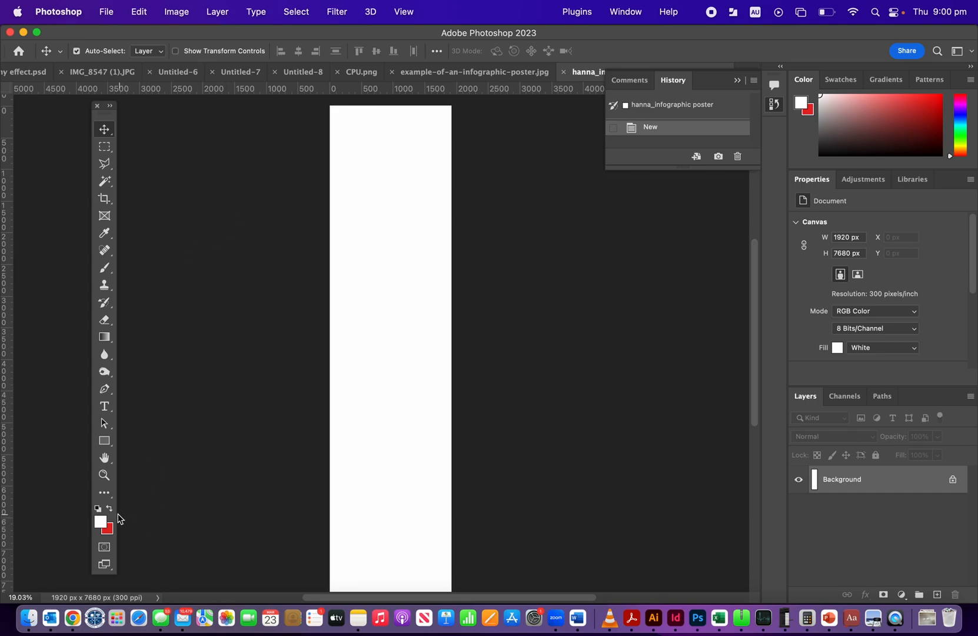
# Step: Set the foreground color to magenta pink f124e0
pyautogui.click(101, 522)
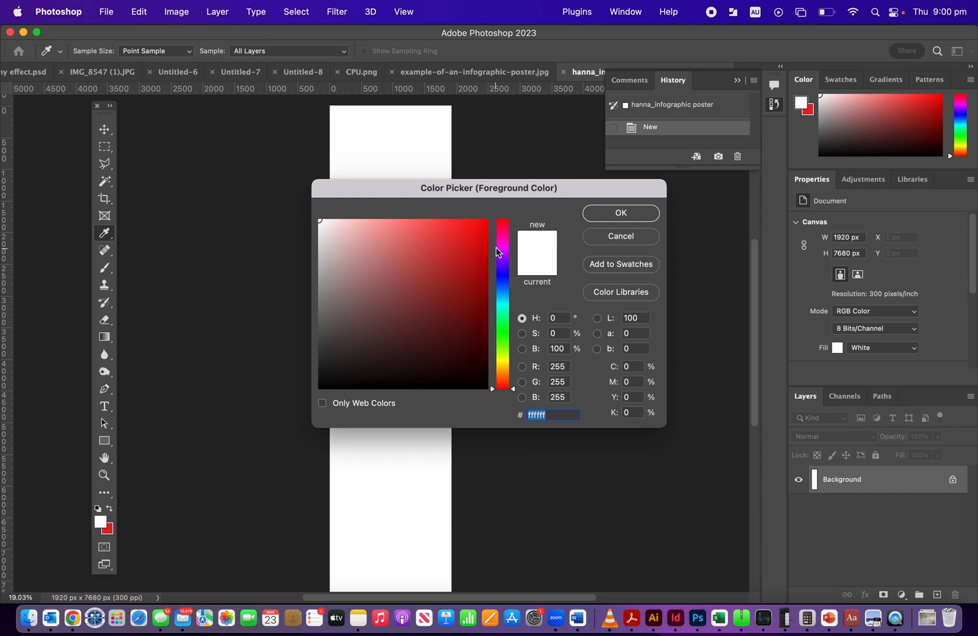
pyautogui.click(502, 245)
pyautogui.click(463, 228)
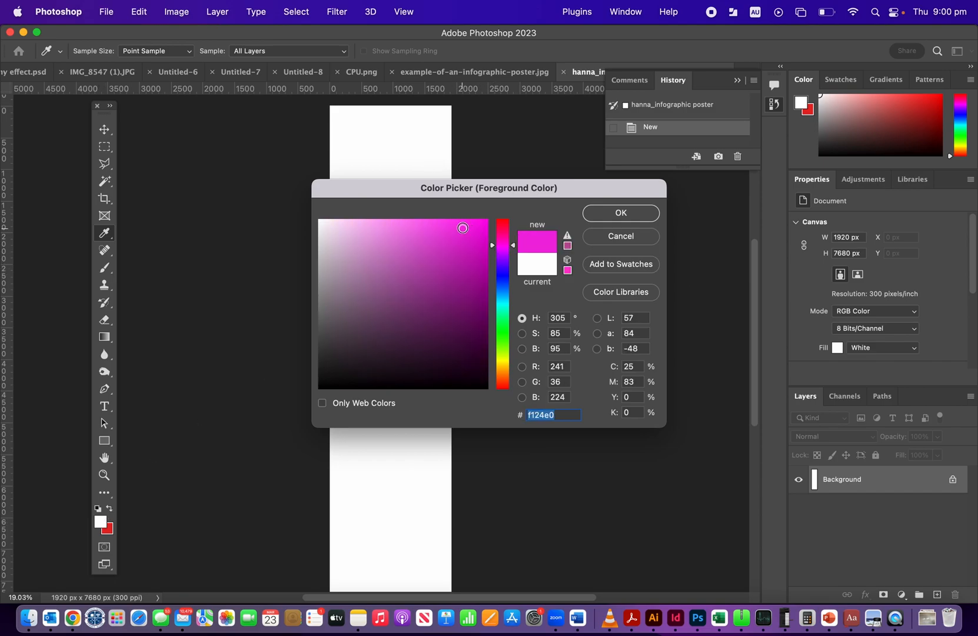
pyautogui.click(622, 213)
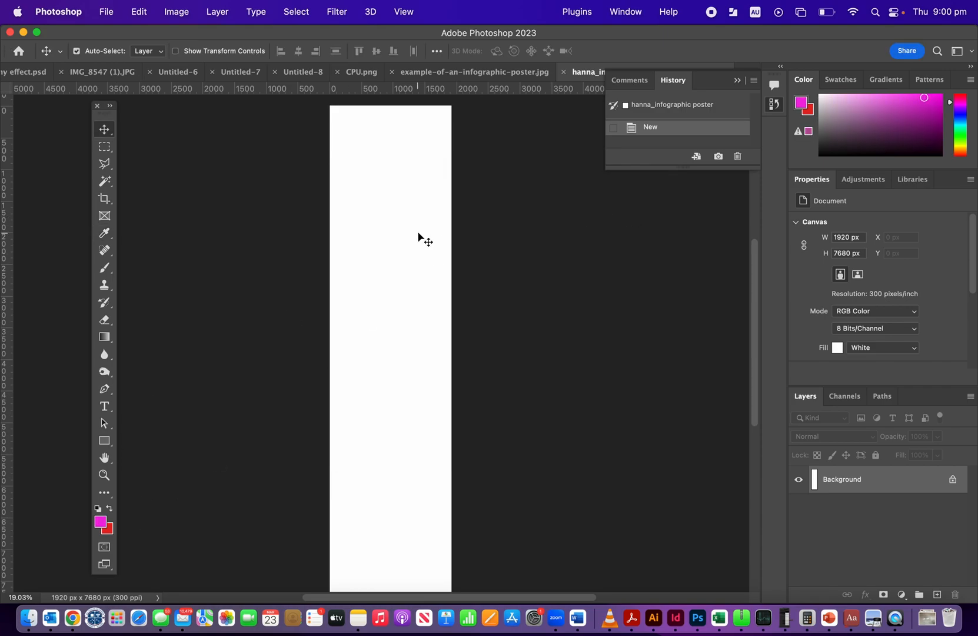
# Step: Fill the Background layer with the foreground color in Normal mode at 100% opacity
pyautogui.click(141, 15)
pyautogui.moveTo(176, 12)
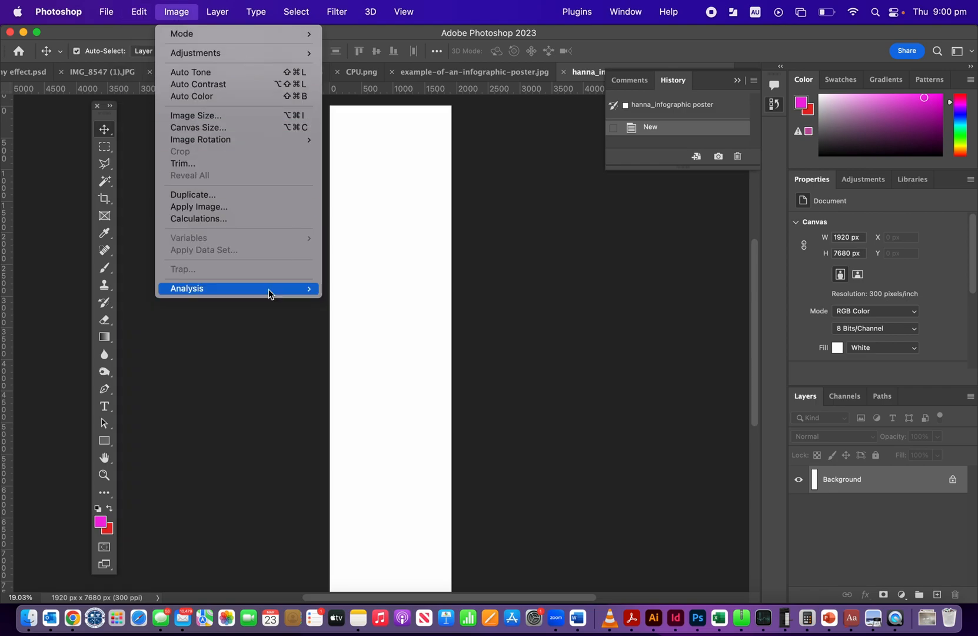
pyautogui.click(252, 361)
pyautogui.click(141, 12)
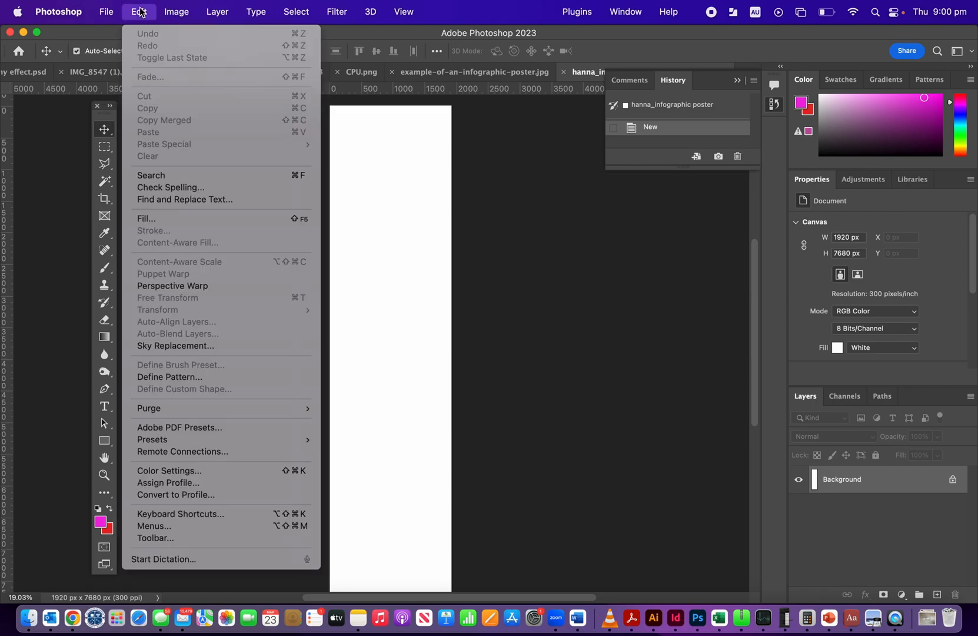
pyautogui.click(154, 219)
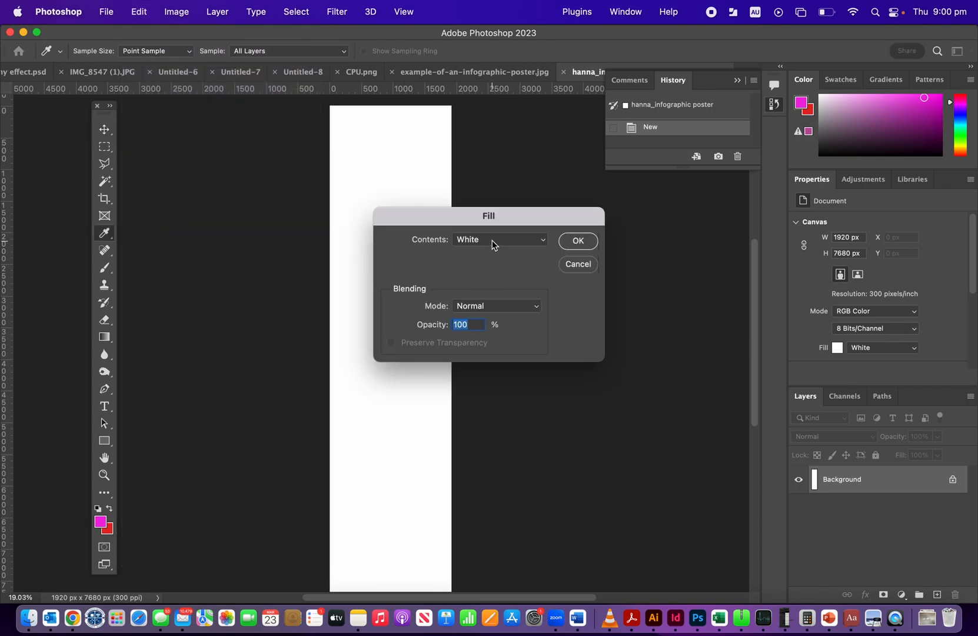
pyautogui.click(492, 240)
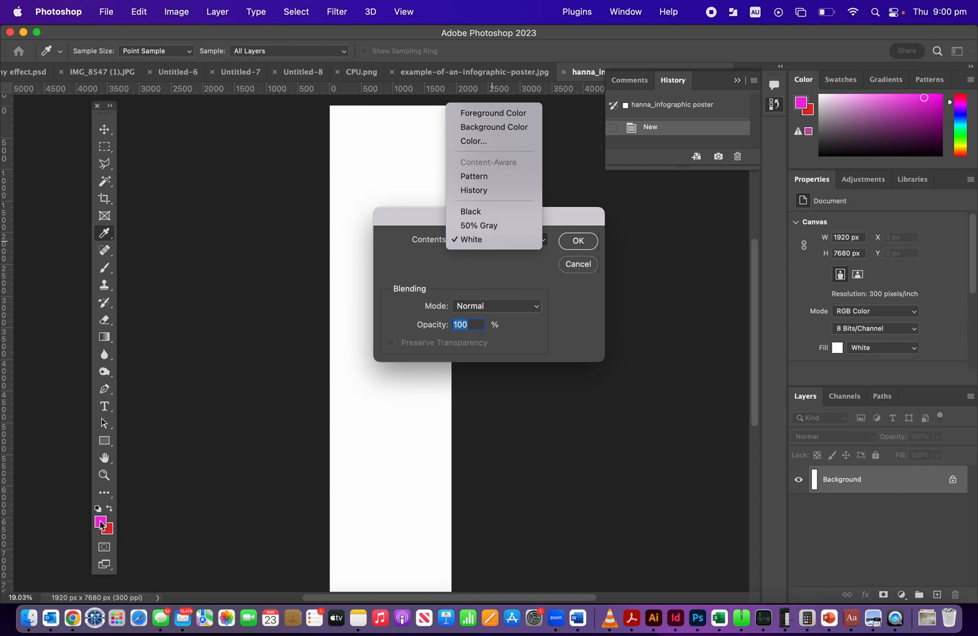
pyautogui.click(516, 113)
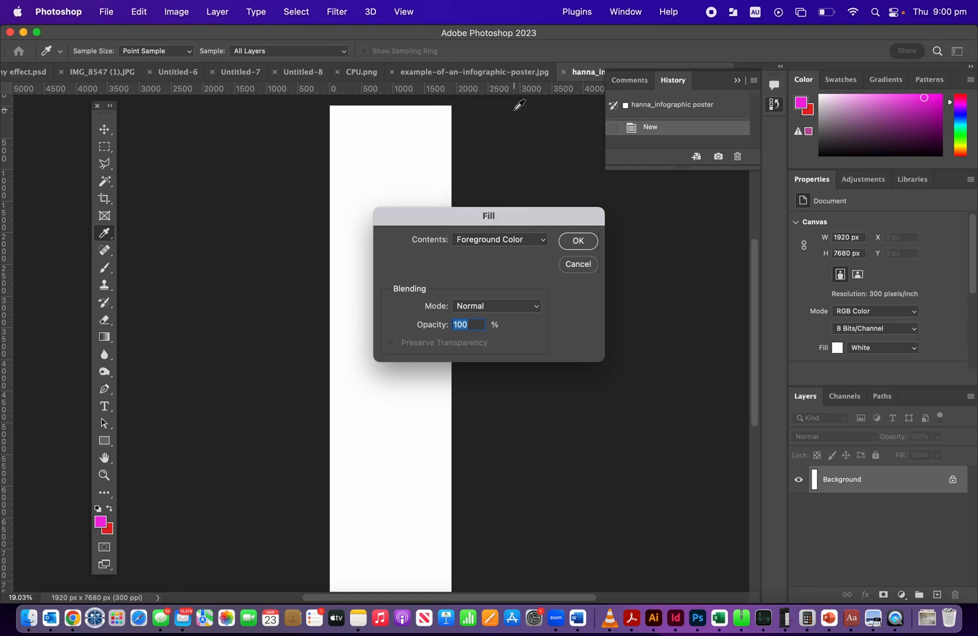
pyautogui.click(579, 241)
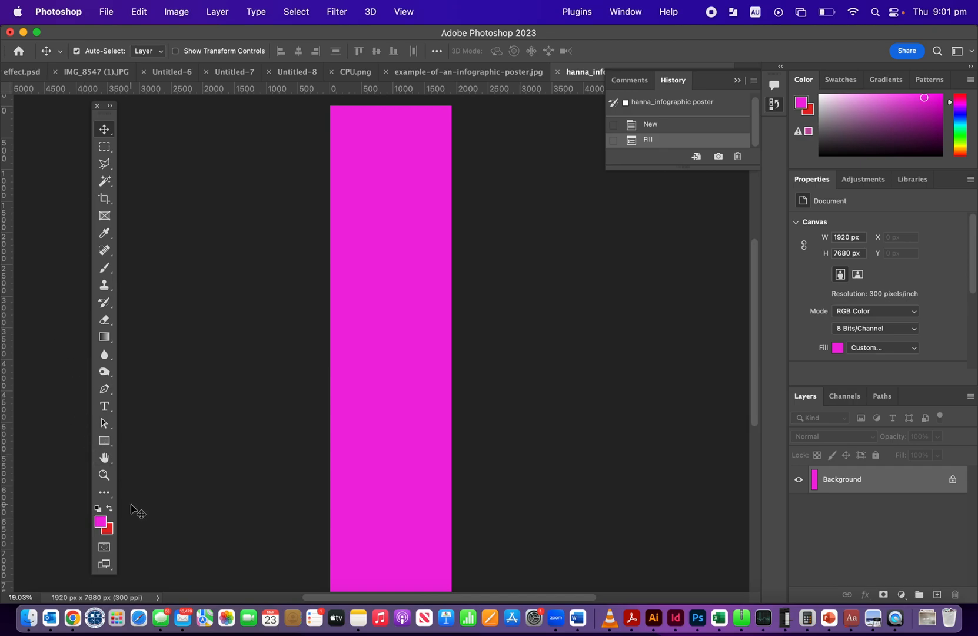
# Step: Set the background color to a near-white shade
pyautogui.click(110, 528)
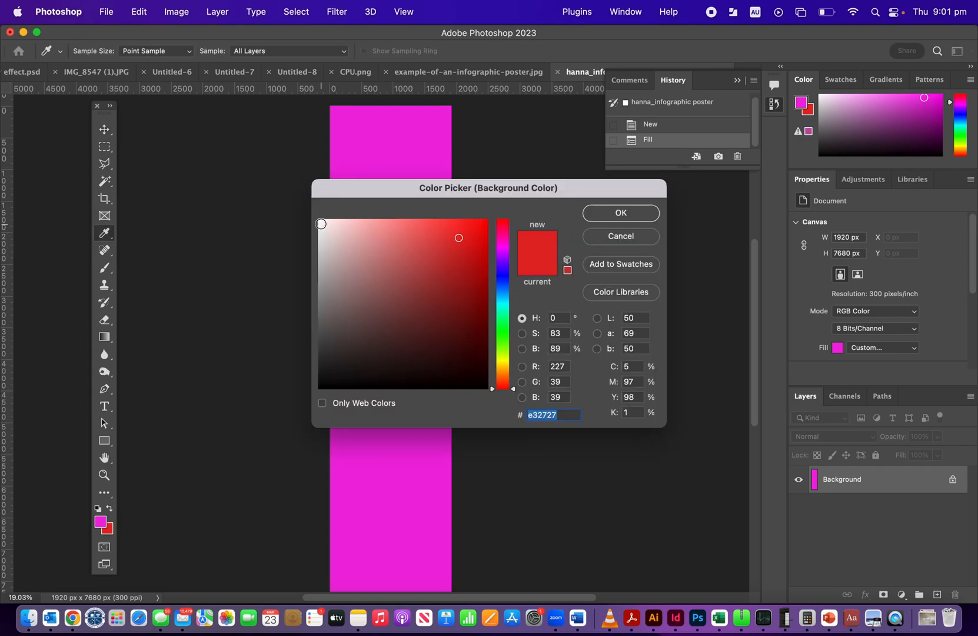
pyautogui.click(320, 224)
pyautogui.click(621, 212)
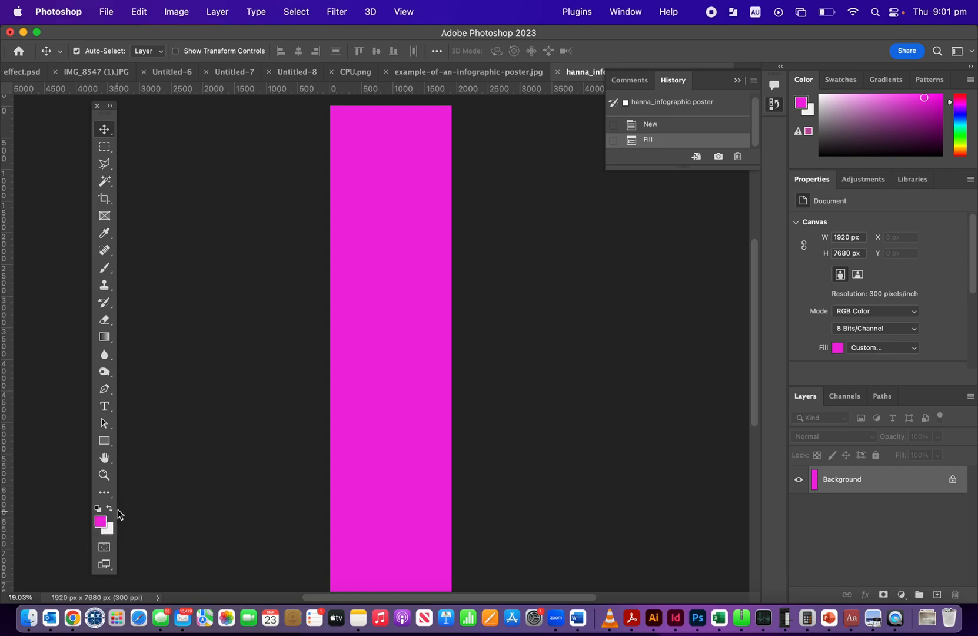
# Step: Apply a vertical linear foreground-to-background gradient on the Background layer, from the canvas's top edge to its bottom edge
pyautogui.click(104, 337)
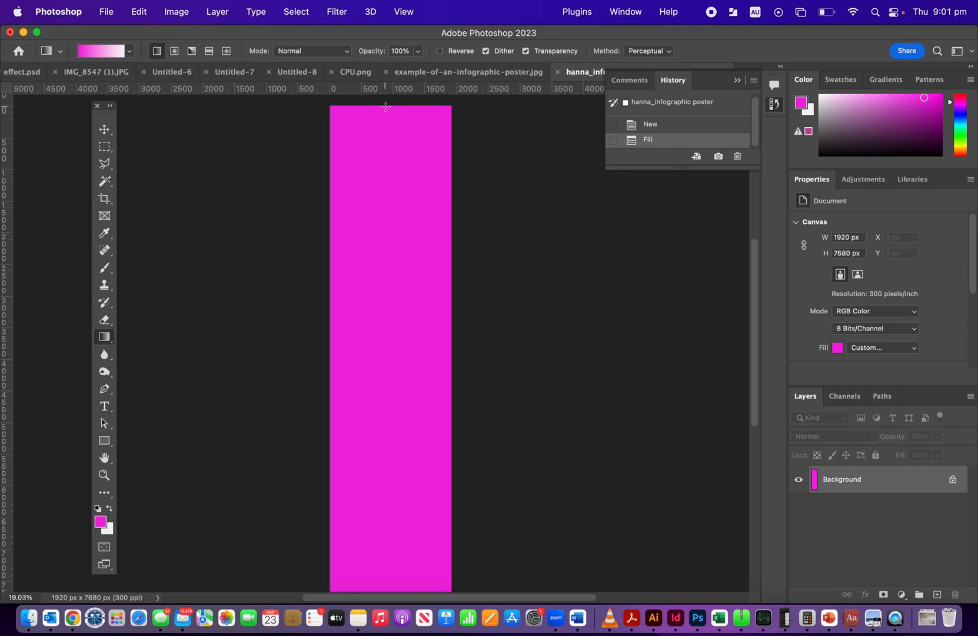
pyautogui.moveTo(385, 108); pyautogui.dragTo(385, 582)
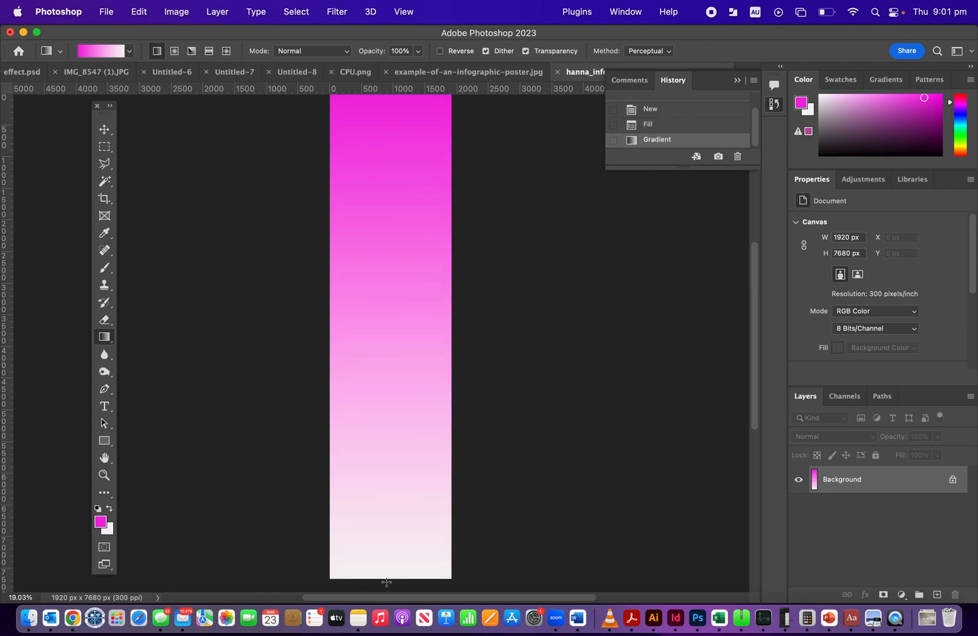
pyautogui.scroll(3, 226, 370)
pyautogui.scroll(-2, 226, 370)
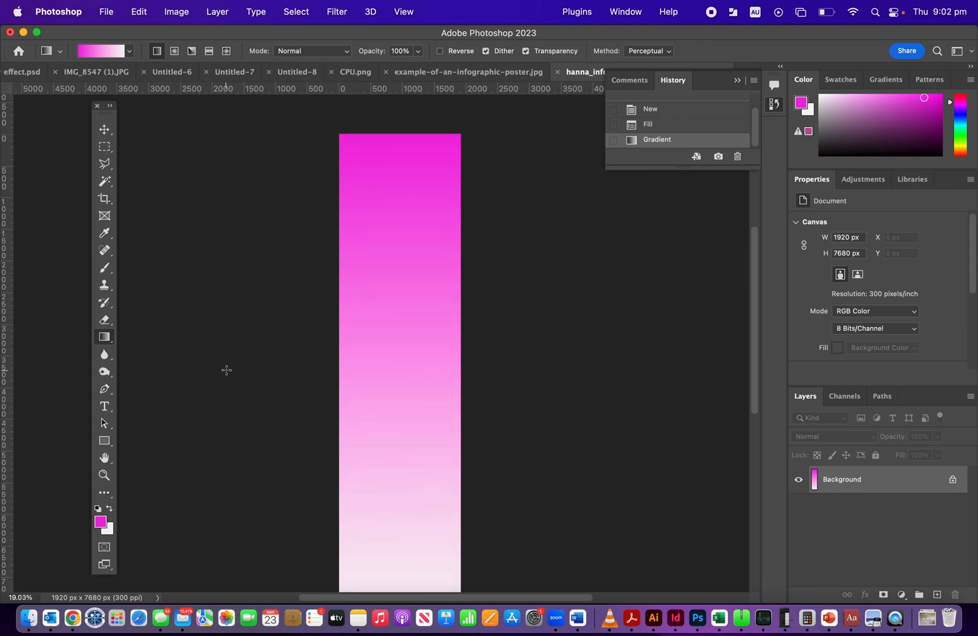
# Step: Switch to the Horizontal Type tool
pyautogui.scroll(-1, 227, 370)
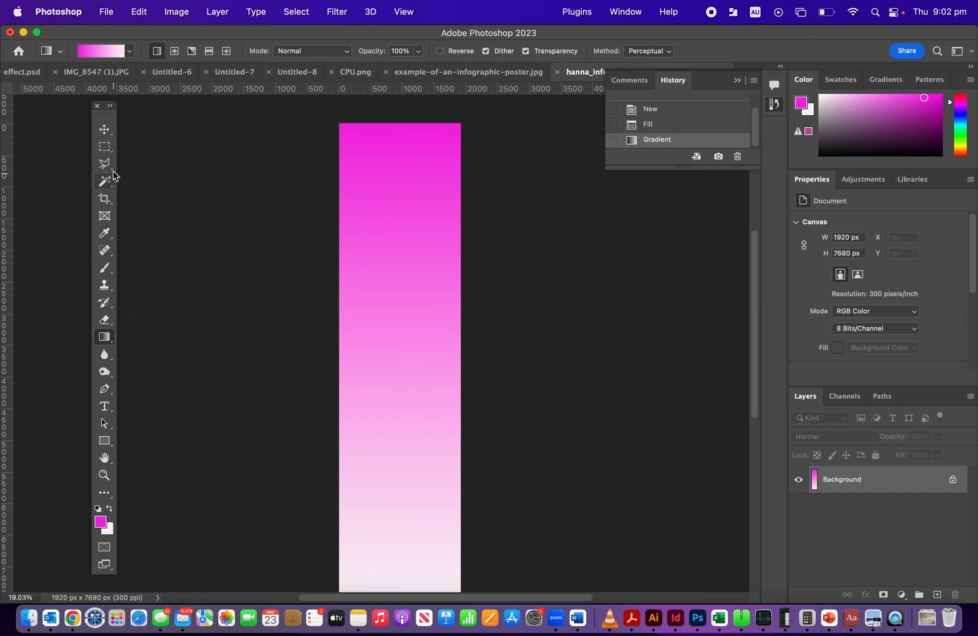
pyautogui.click(107, 148)
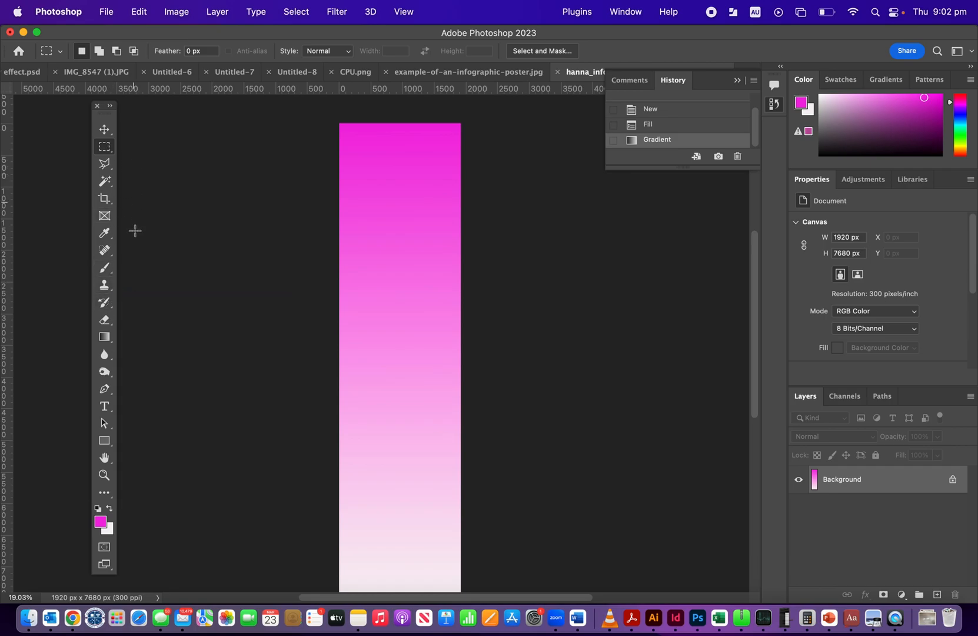
pyautogui.click(105, 407)
pyautogui.click(106, 411)
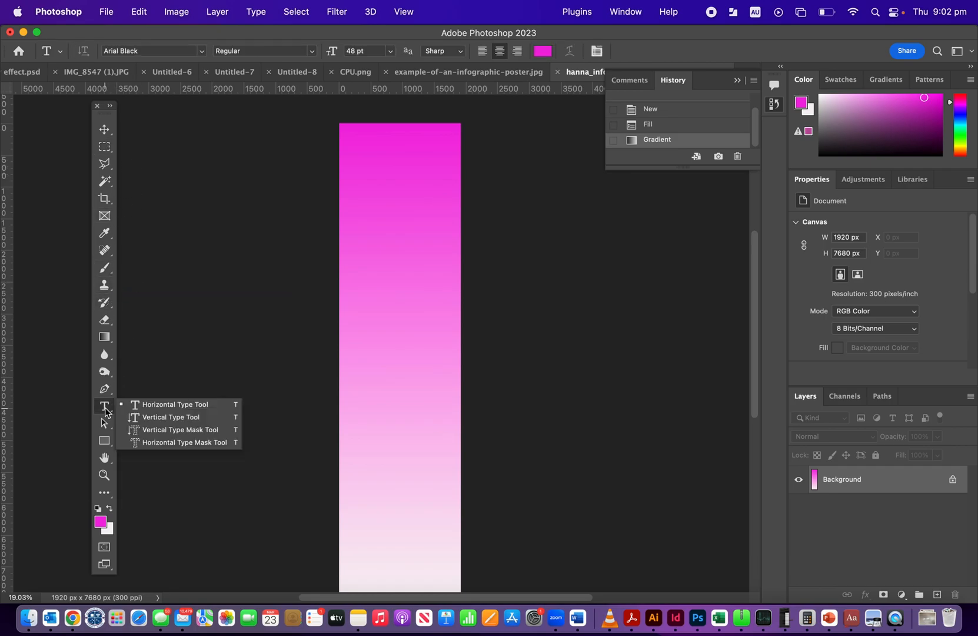
pyautogui.click(105, 411)
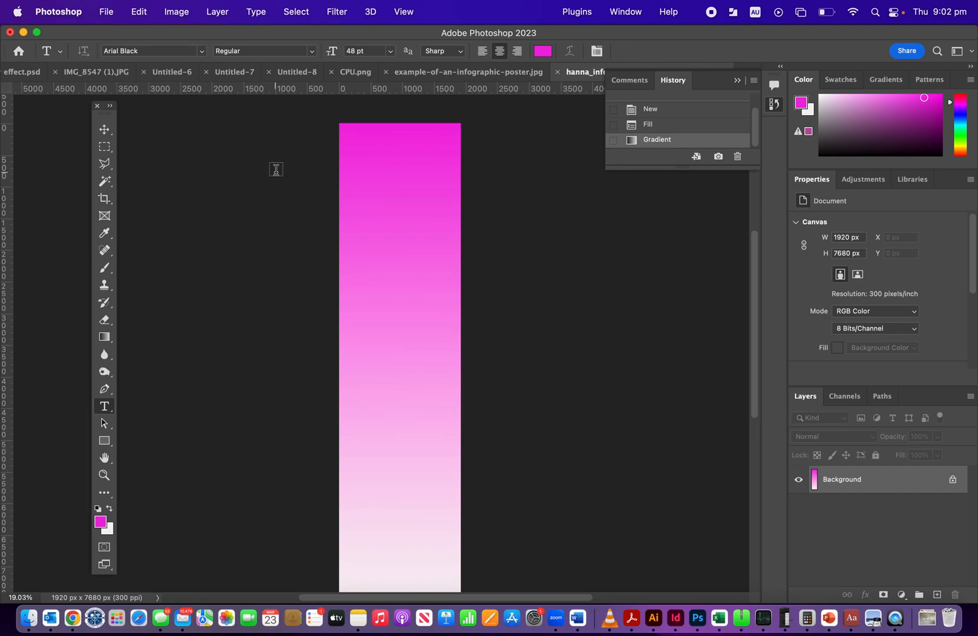
pyautogui.scroll(-1, 276, 170)
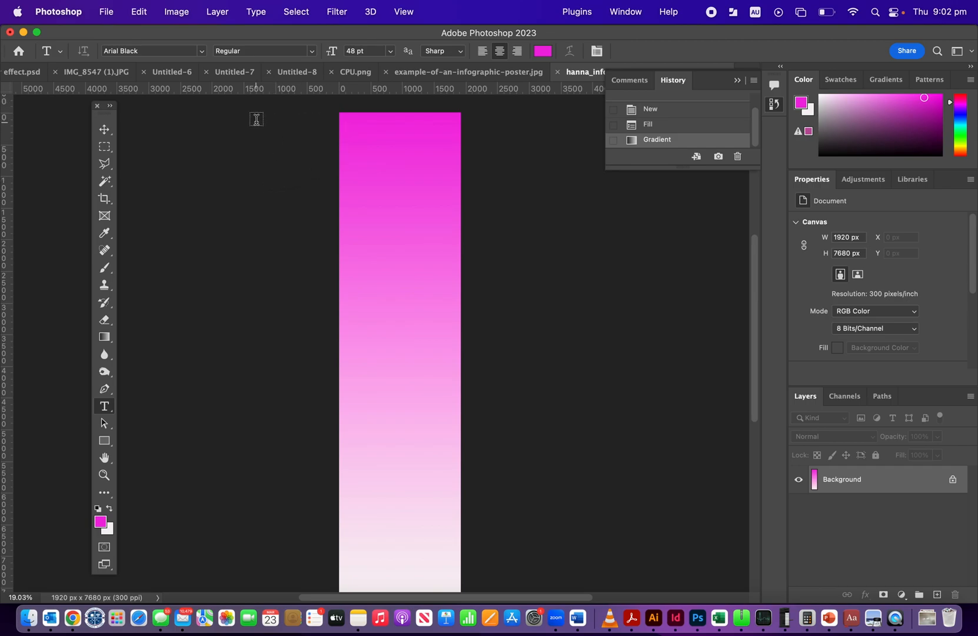
# Step: Show the grid over the poster canvas
pyautogui.click(407, 12)
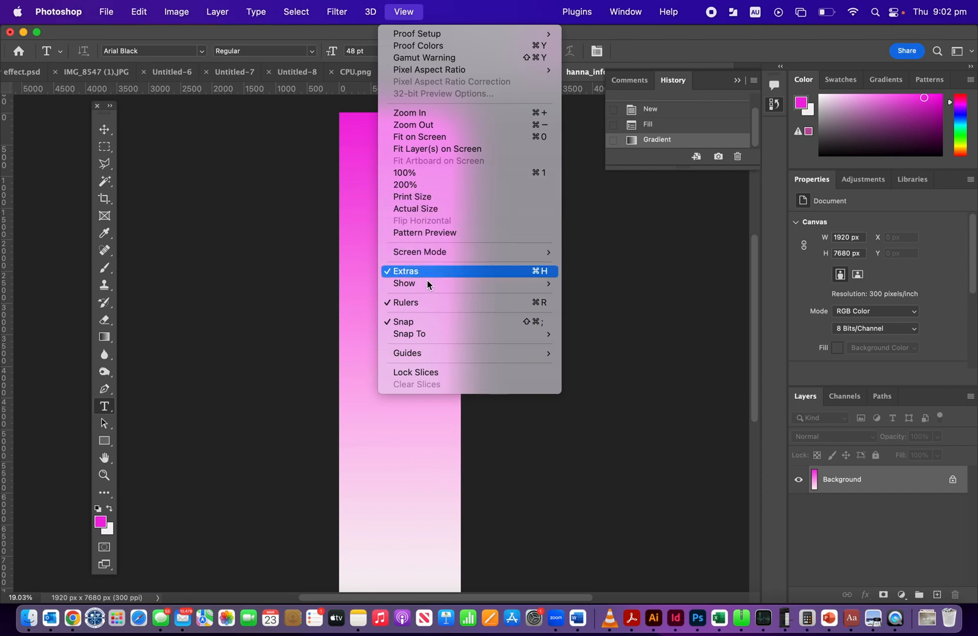
pyautogui.moveTo(411, 287)
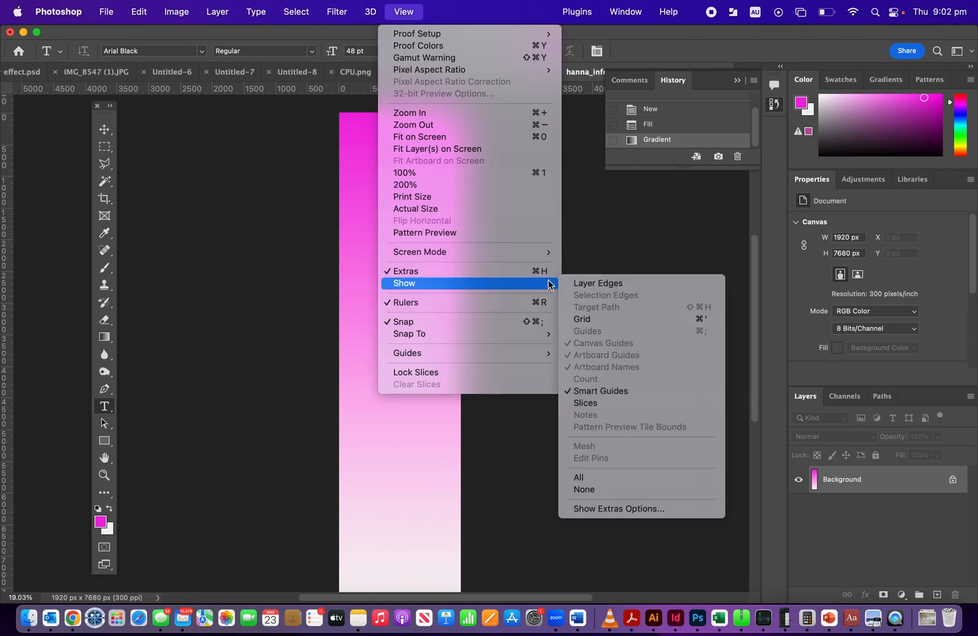
pyautogui.click(586, 319)
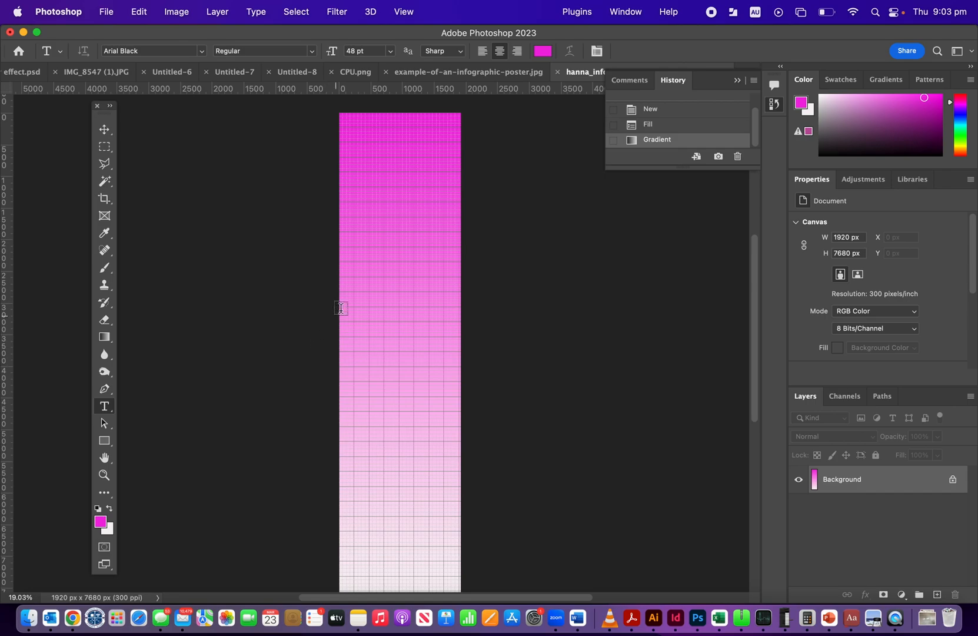
# Step: Examine the grid spacing on the poster up close and over its full width
pyautogui.scroll(5, 373, 300)
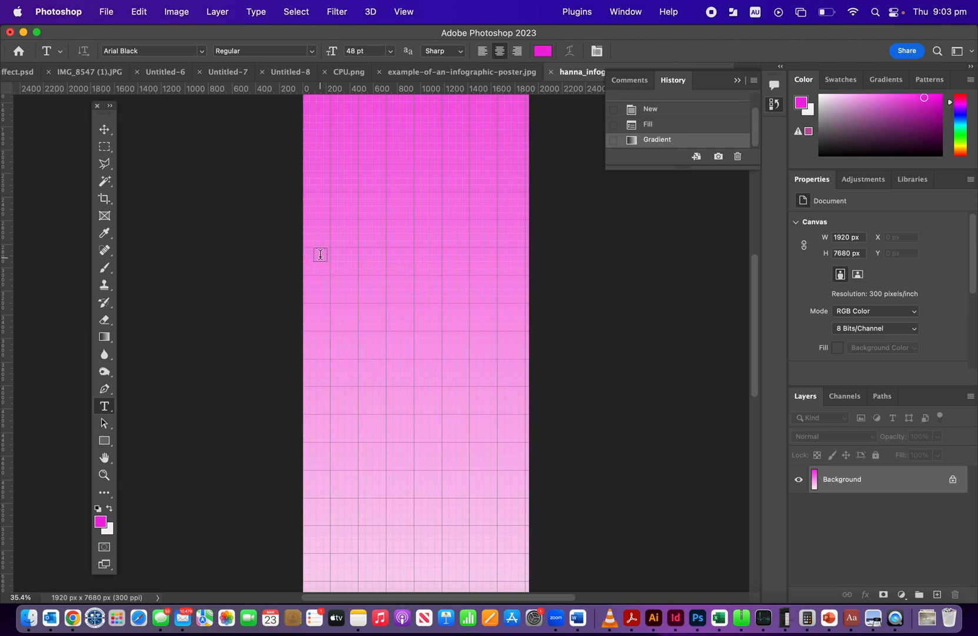
pyautogui.scroll(5, 317, 235)
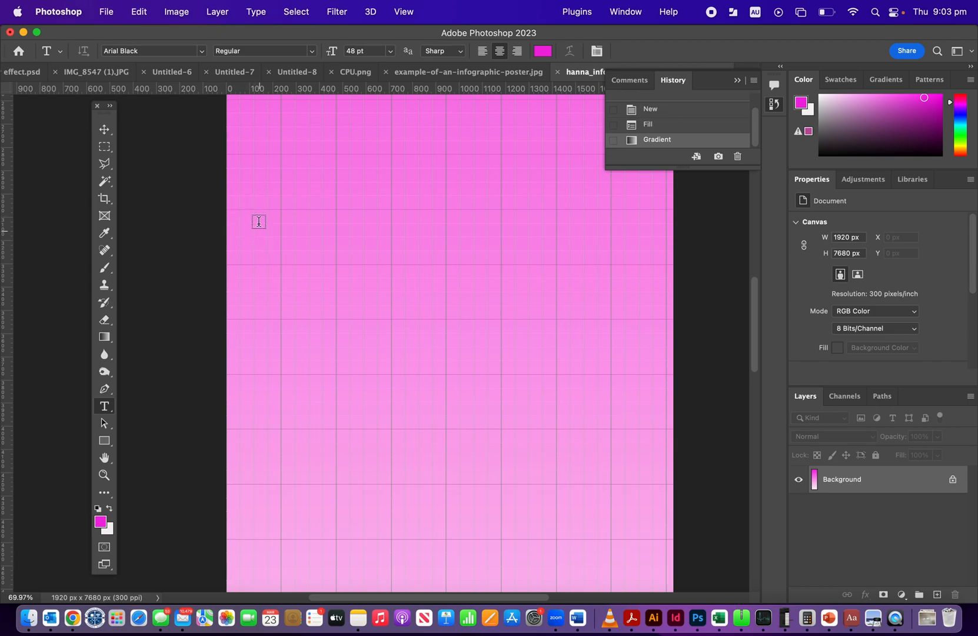
pyautogui.scroll(2, 323, 262)
pyautogui.hscroll(-2, 323, 262)
pyautogui.scroll(-7, 321, 264)
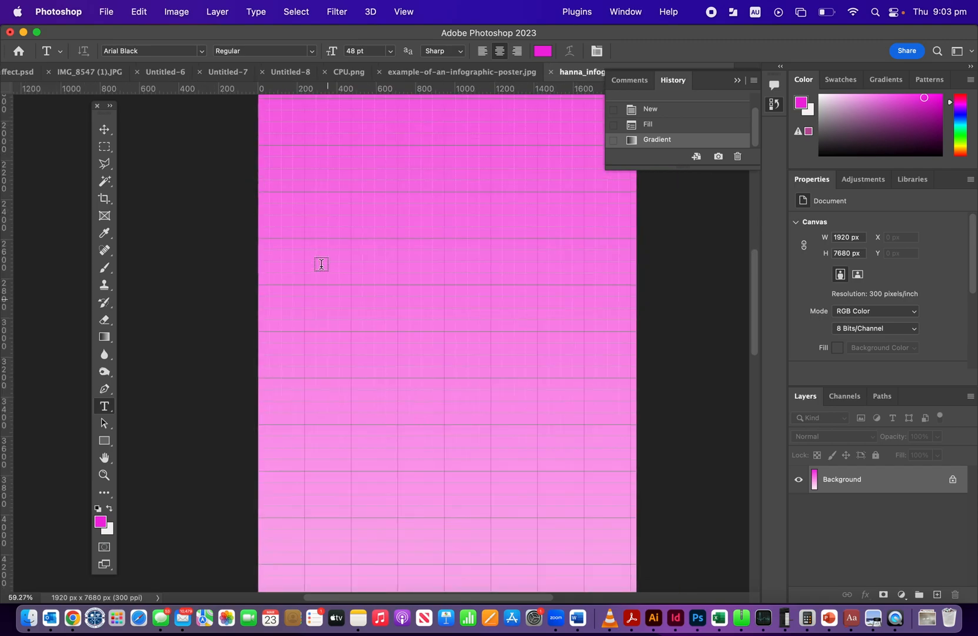
pyautogui.scroll(-4, 321, 263)
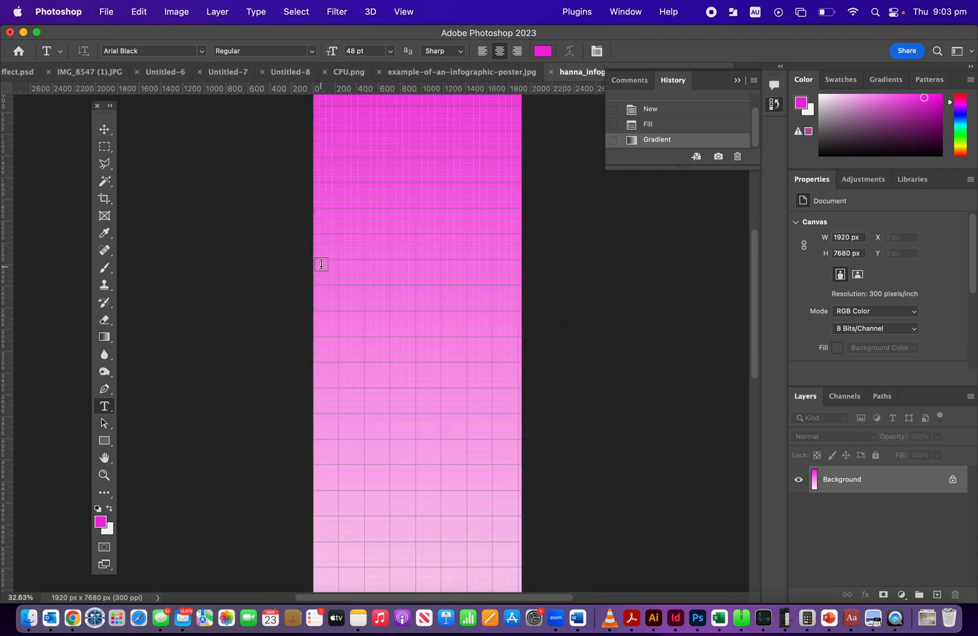
pyautogui.hscroll(-1, 321, 264)
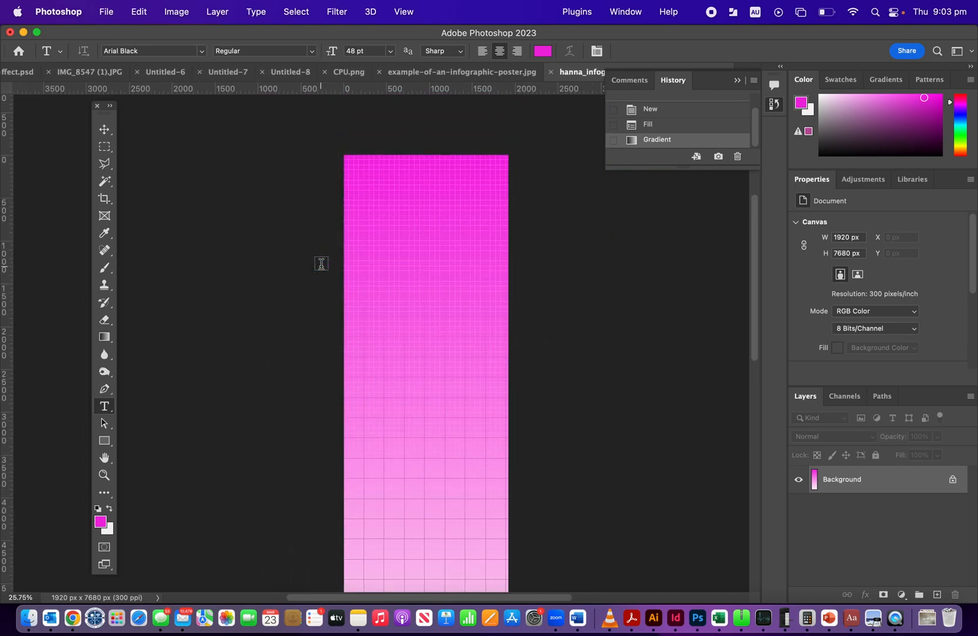
pyautogui.scroll(-2, 322, 264)
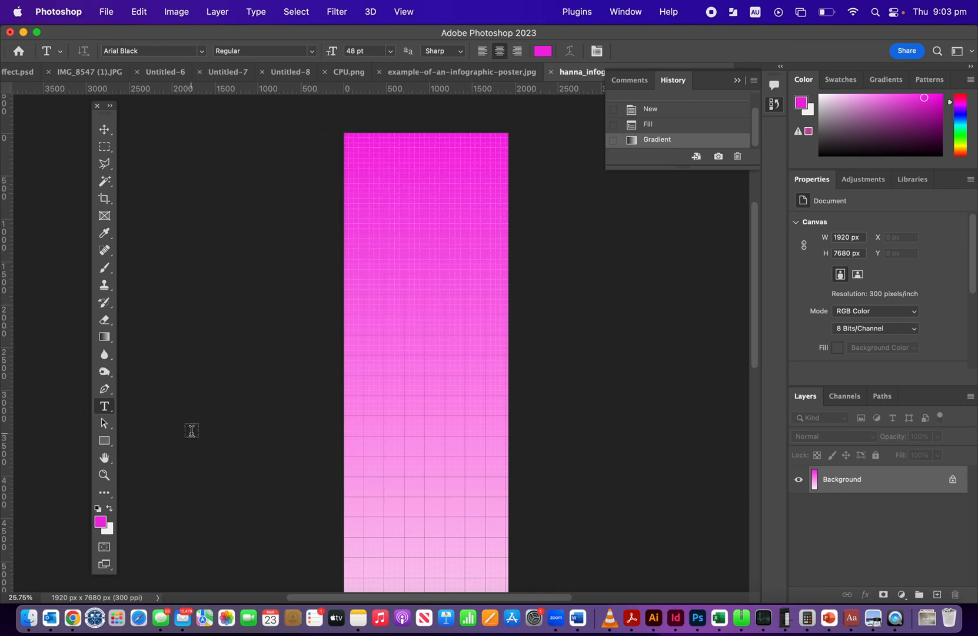
# Step: Draw a text box across nearly the full width near the poster's upper edge and set its text size to 24 pt
pyautogui.click(105, 408)
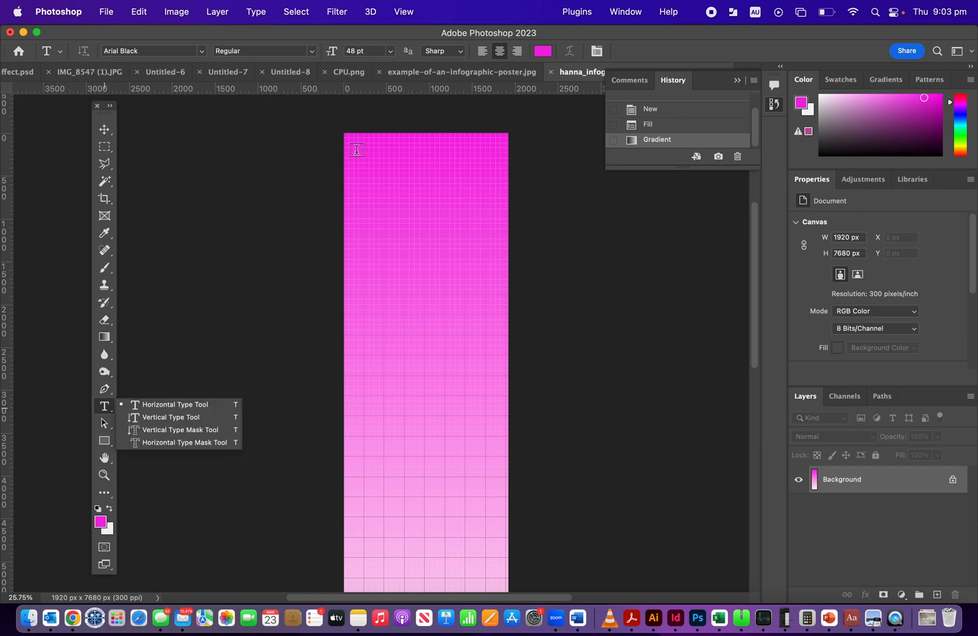
pyautogui.moveTo(353, 153); pyautogui.dragTo(499, 185)
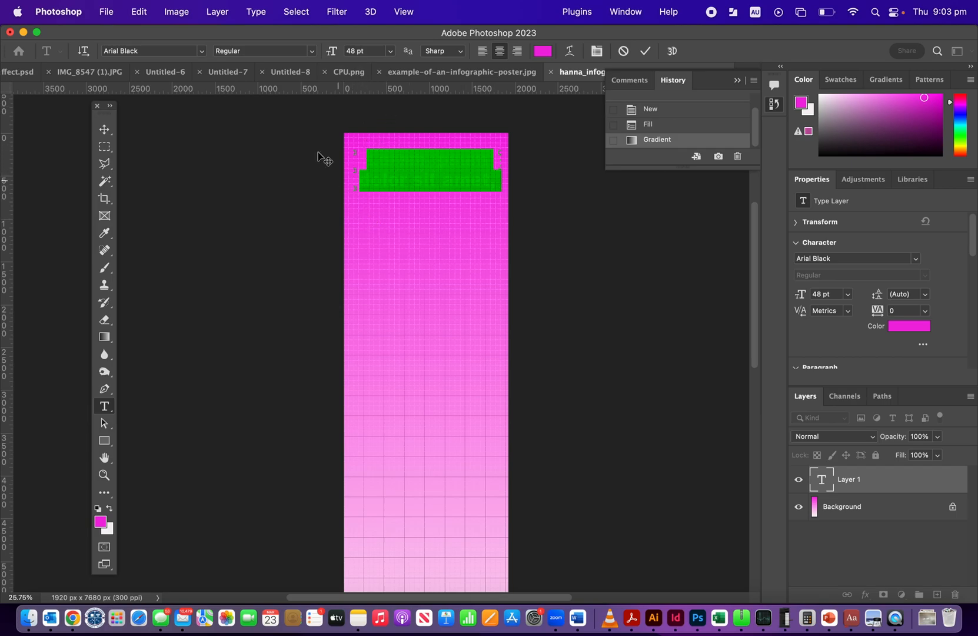
pyautogui.click(391, 53)
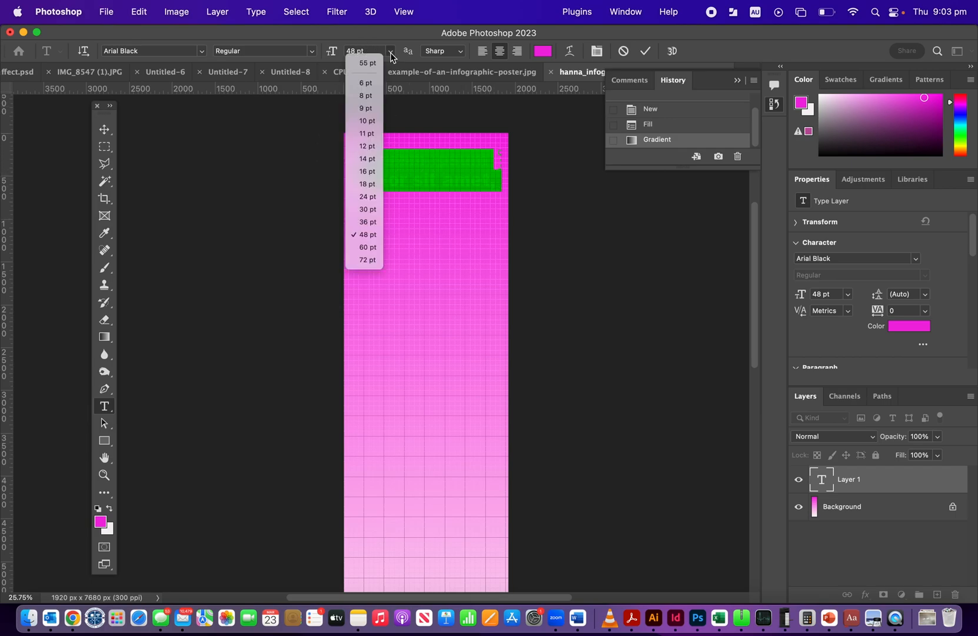
pyautogui.click(373, 196)
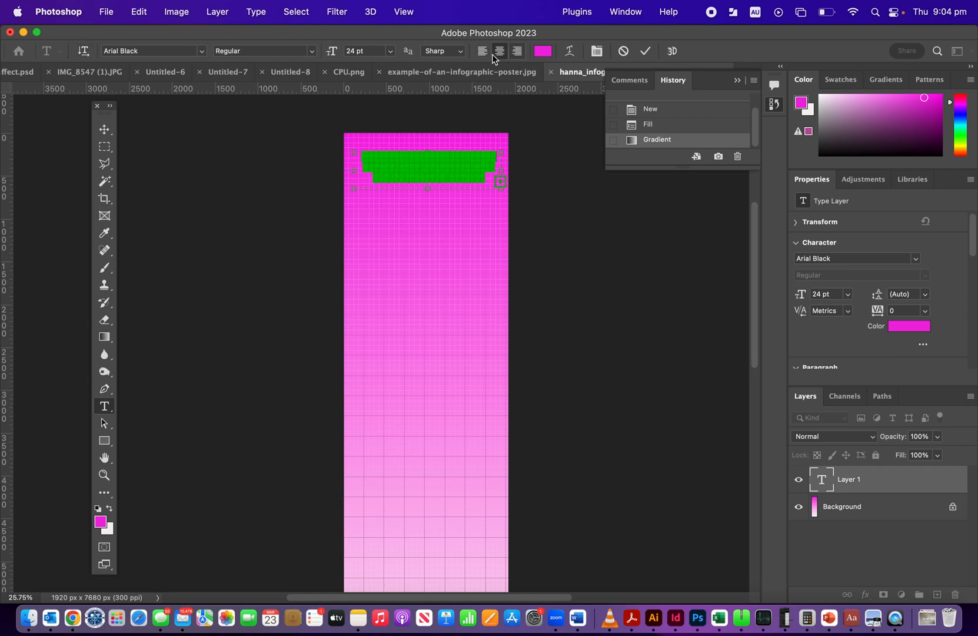
pyautogui.click(390, 52)
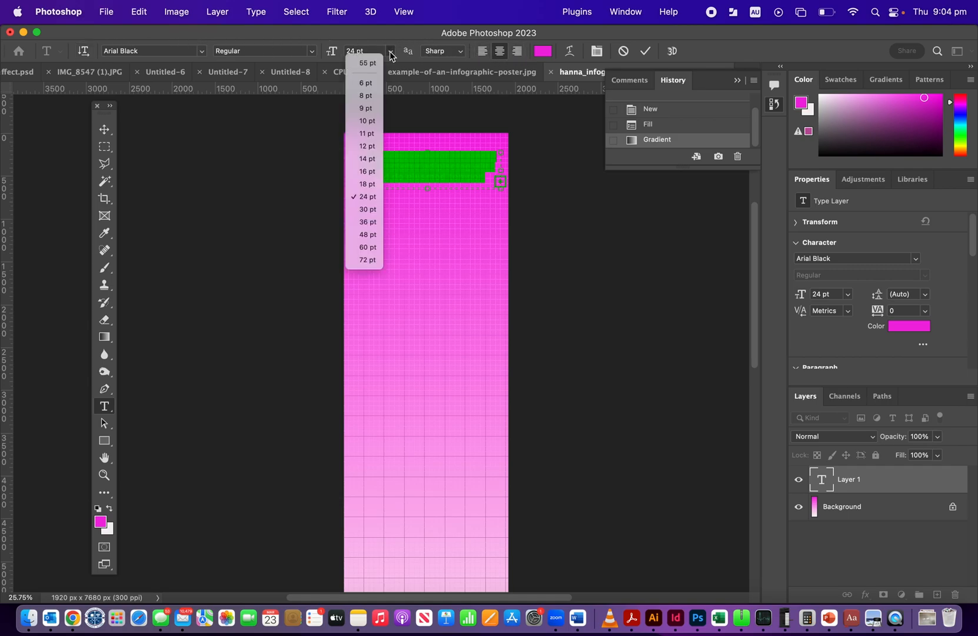
pyautogui.click(390, 51)
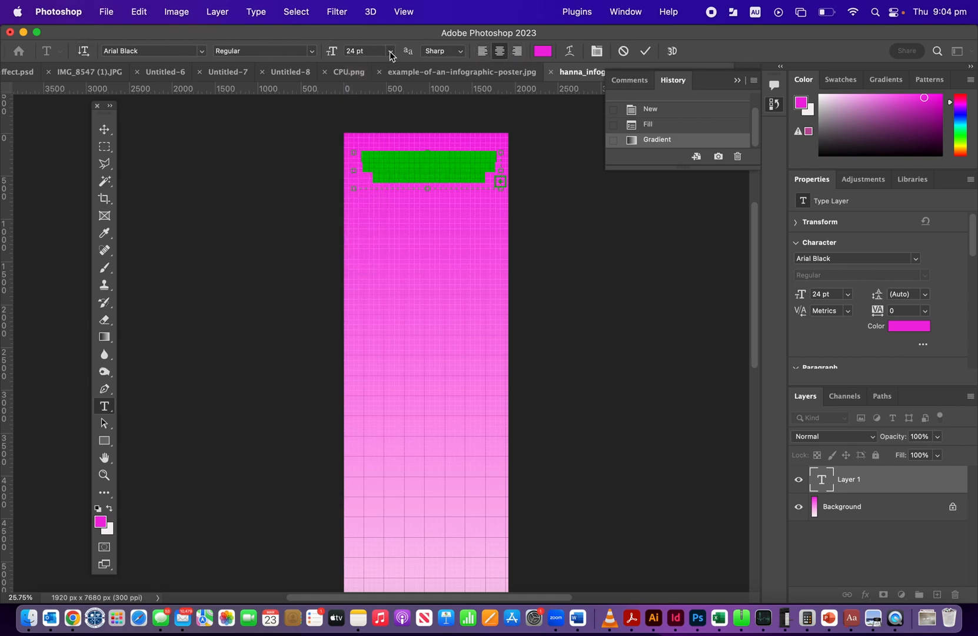
pyautogui.click(201, 51)
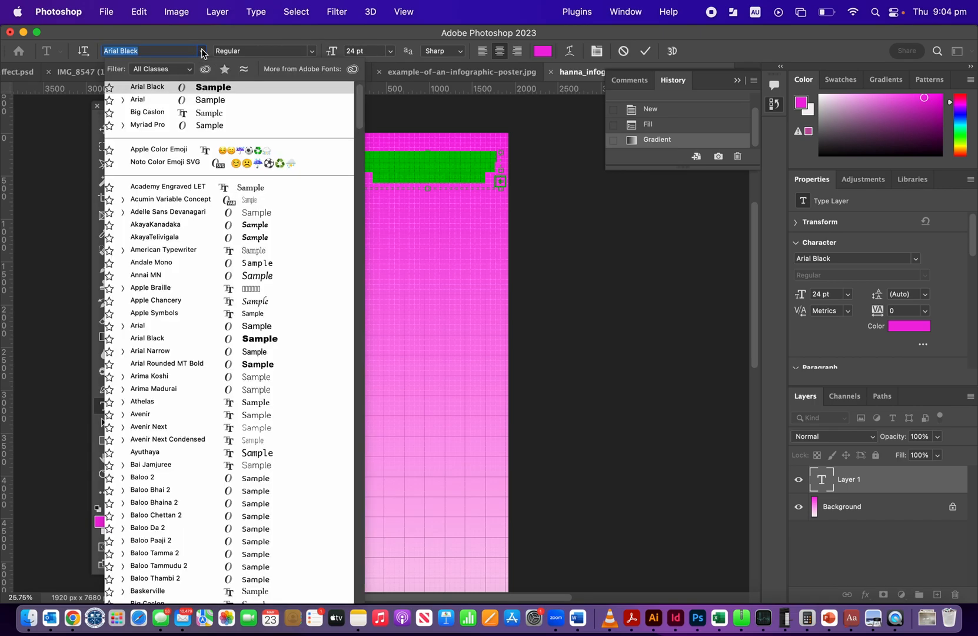
pyautogui.click(201, 52)
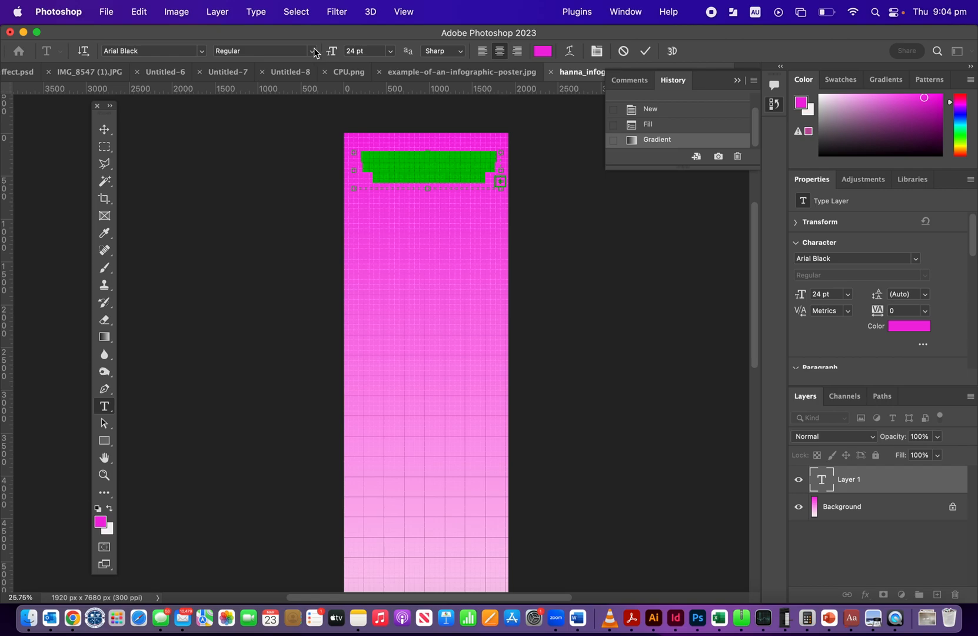
pyautogui.click(314, 51)
pyautogui.click(315, 49)
pyautogui.click(313, 51)
pyautogui.click(314, 51)
# Step: Set the placeholder text's color to gray 787177
pyautogui.click(544, 51)
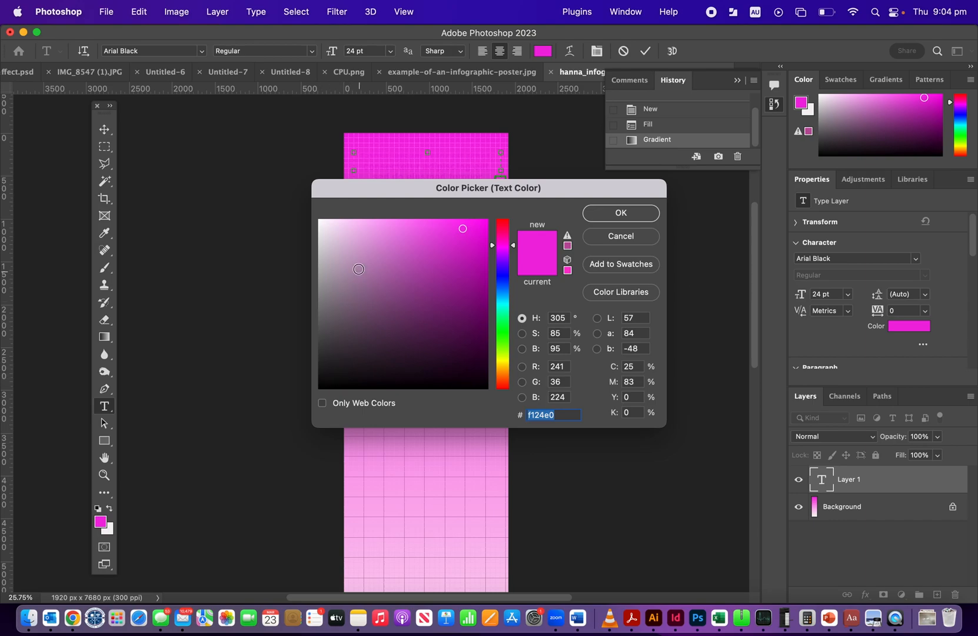
pyautogui.click(327, 310)
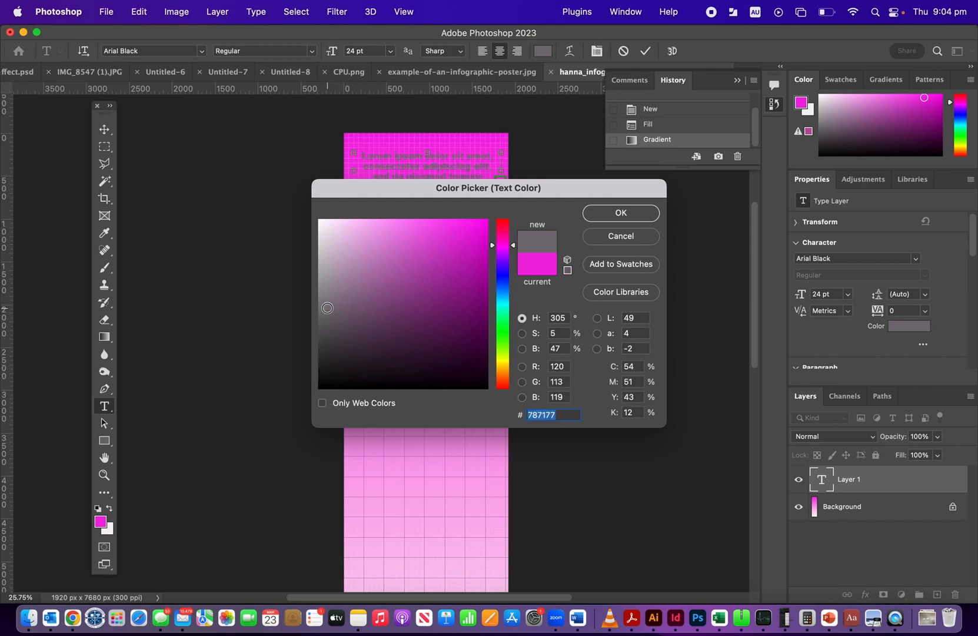
pyautogui.click(634, 213)
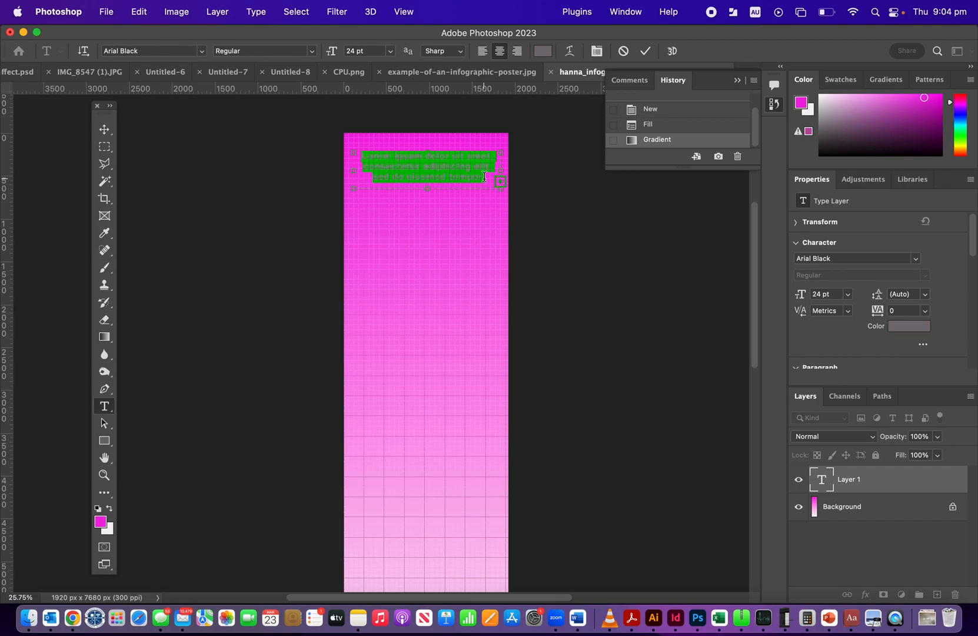
# Step: Replace all the placeholder text in the box with the title "Computer Hardware"
pyautogui.moveTo(486, 178); pyautogui.dragTo(369, 154)
pyautogui.press('BackSpace')
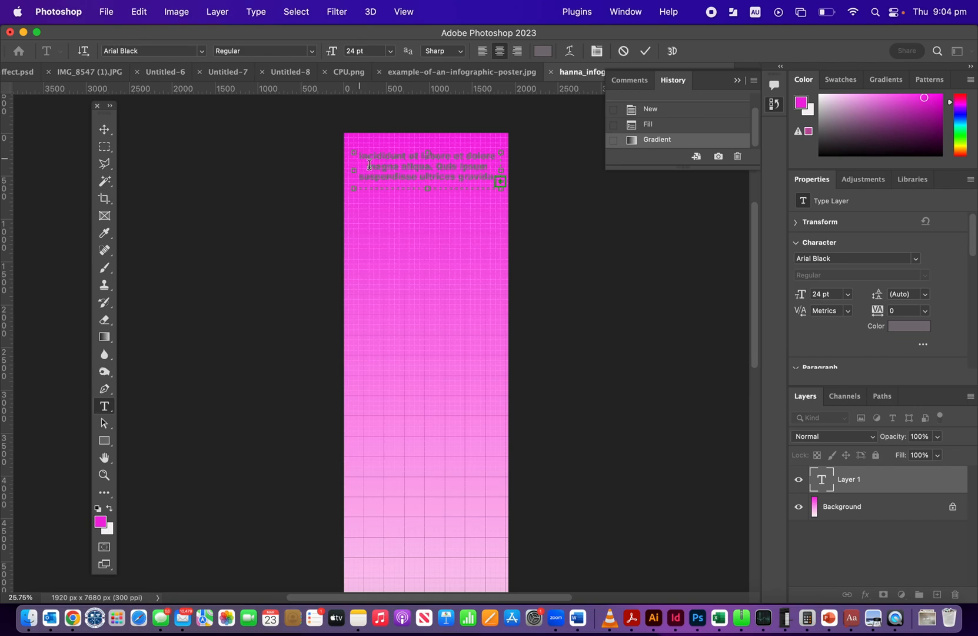
pyautogui.moveTo(361, 157)
pyautogui.mouseDown()
pyautogui.moveTo(439, 187)
pyautogui.moveTo(499, 191)
pyautogui.moveTo(363, 154)
pyautogui.mouseUp()
pyautogui.press('BackSpace')
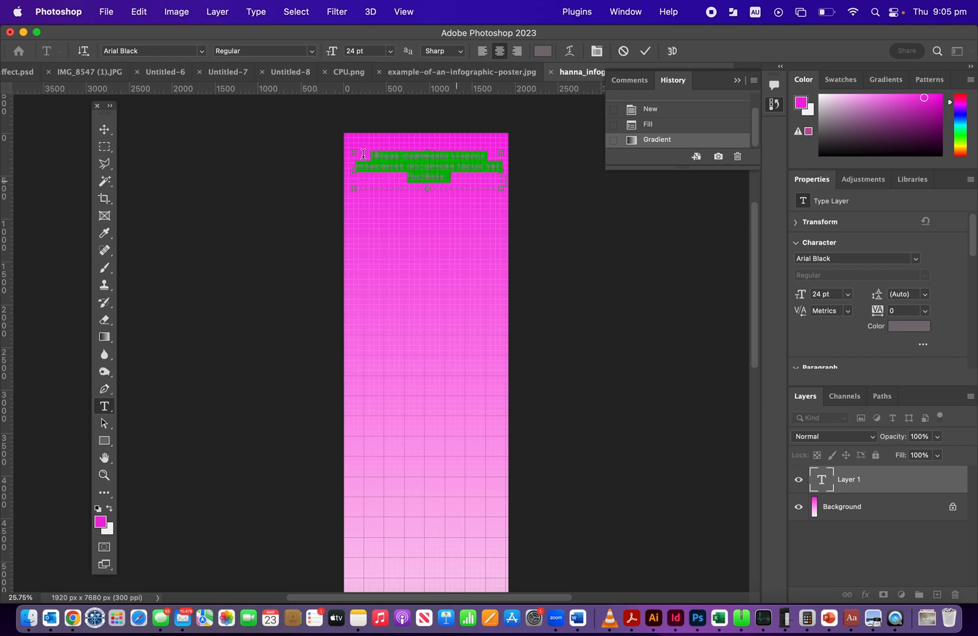
pyautogui.press('BackSpace')
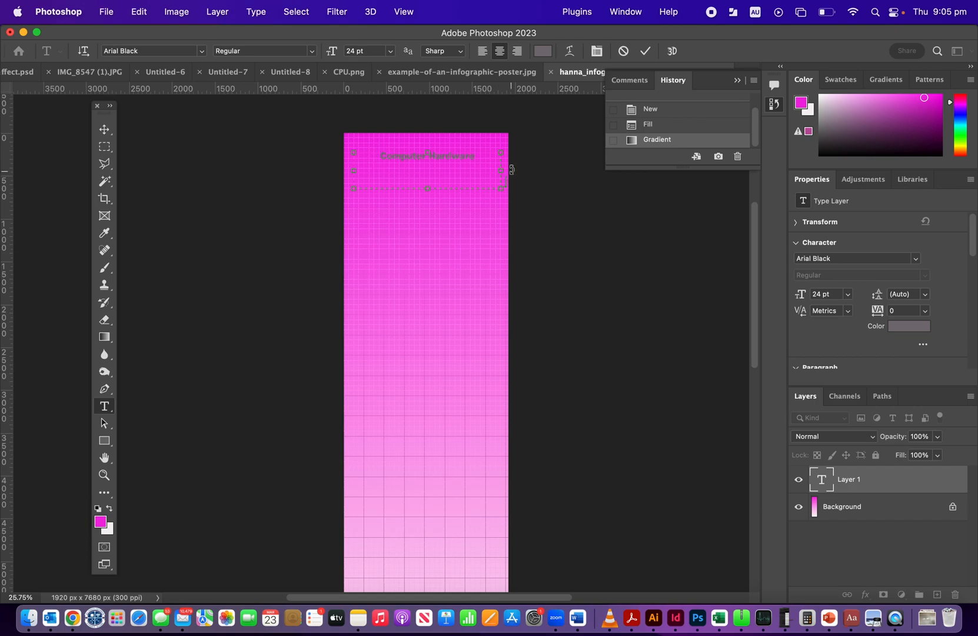
# Step: Set the Computer Hardware title's size to 48 pt and commit the text by switching to the Move tool
pyautogui.moveTo(478, 156); pyautogui.dragTo(371, 152)
pyautogui.click(391, 50)
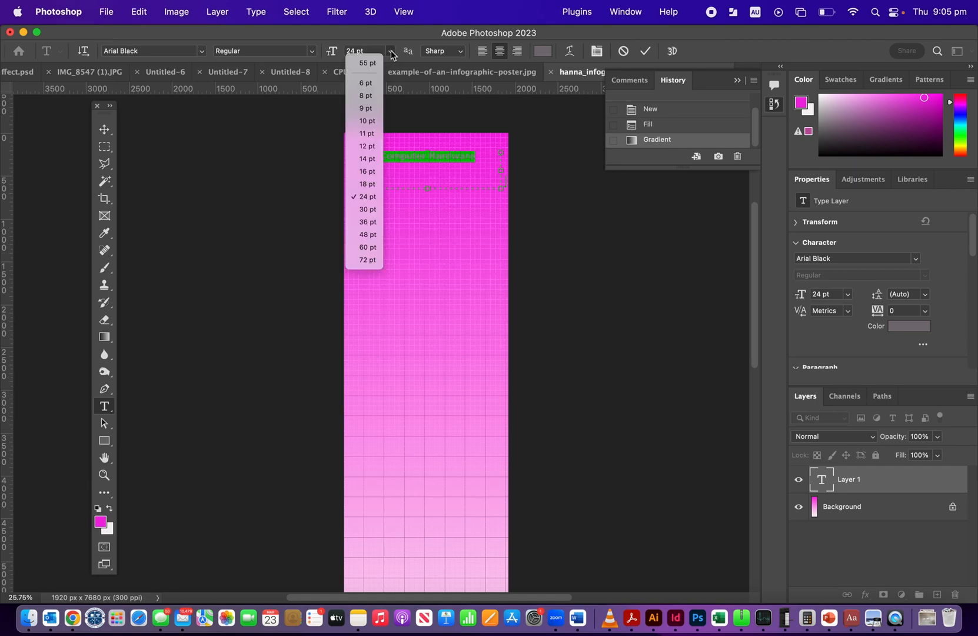
pyautogui.click(369, 234)
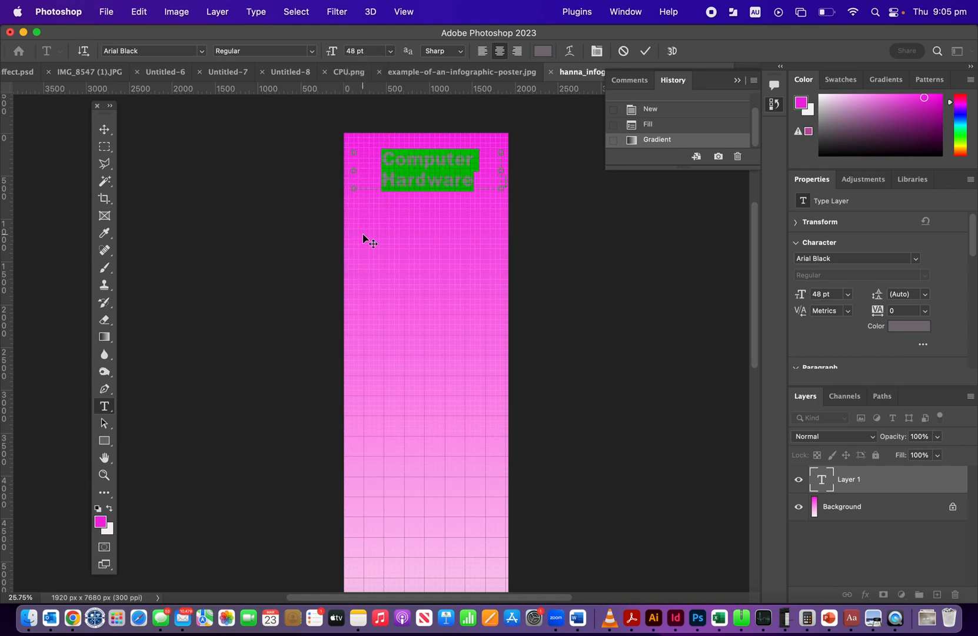
pyautogui.click(104, 129)
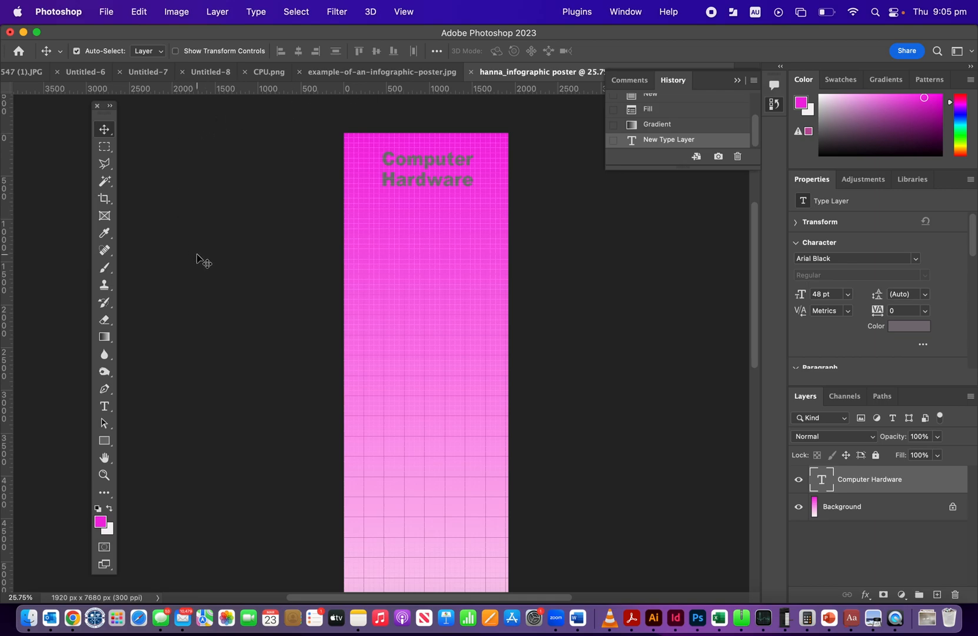
pyautogui.click(109, 508)
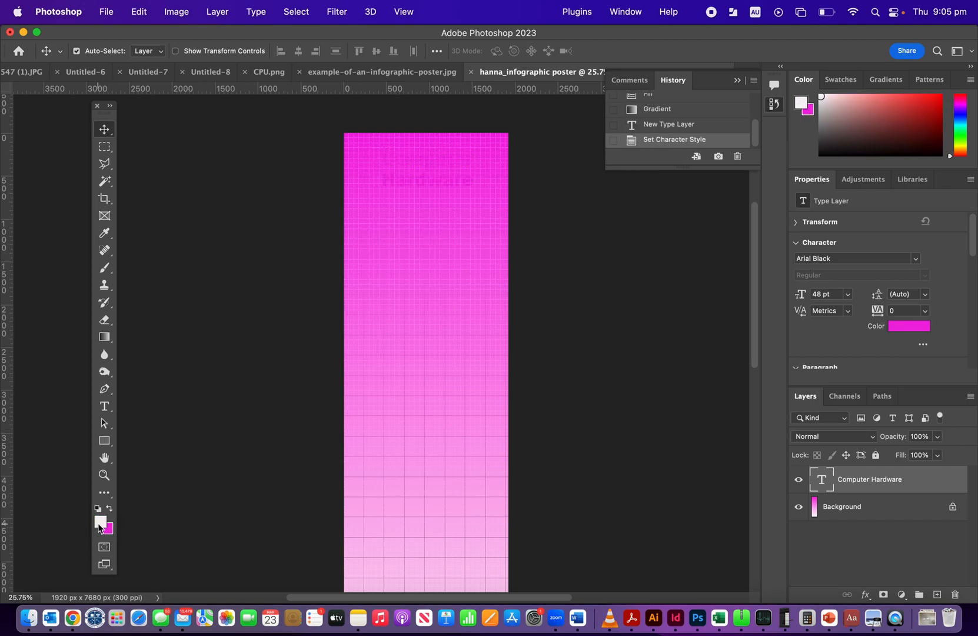
pyautogui.click(110, 509)
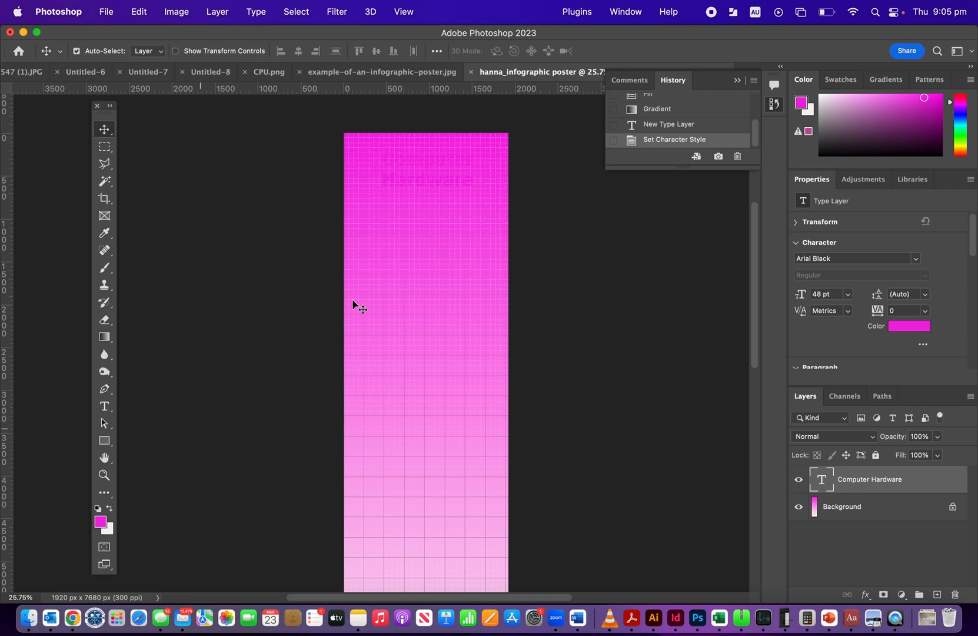
pyautogui.click(661, 125)
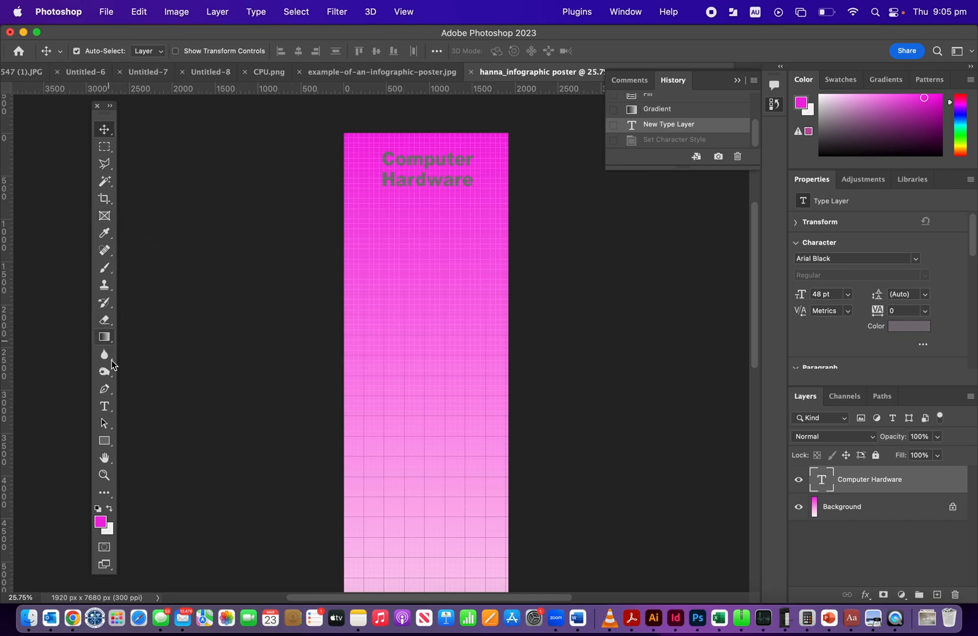
# Step: Set up the Rectangle tool with a white fill and a 0 px stroke
pyautogui.click(112, 449)
pyautogui.rightClick(112, 450)
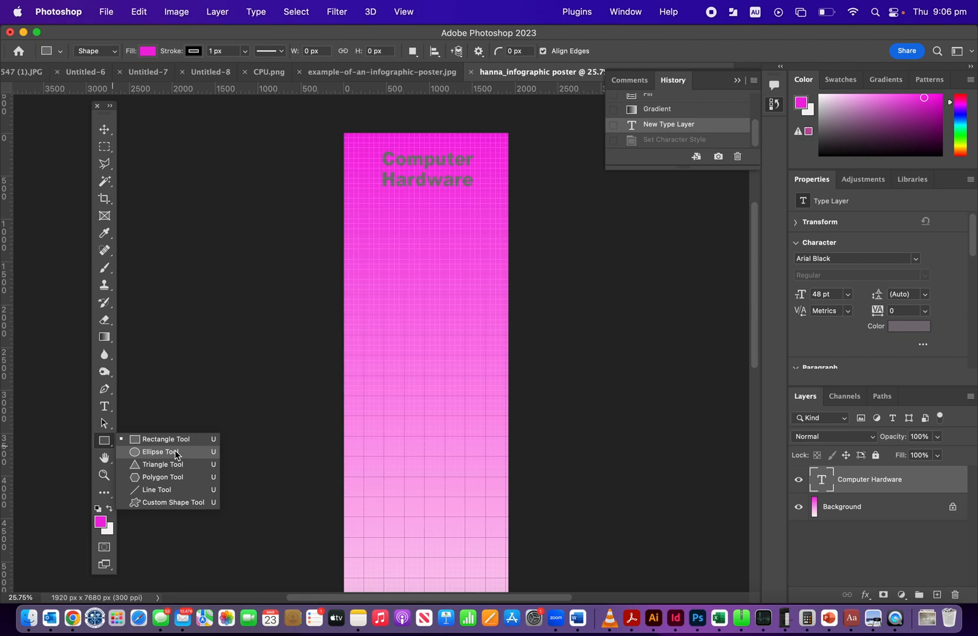
pyautogui.click(148, 438)
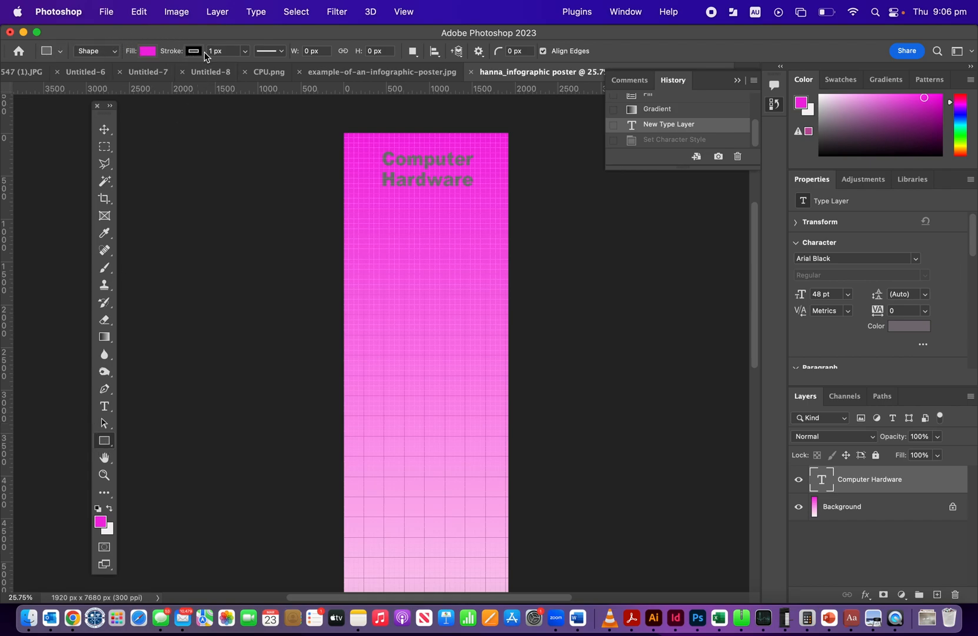
pyautogui.click(148, 52)
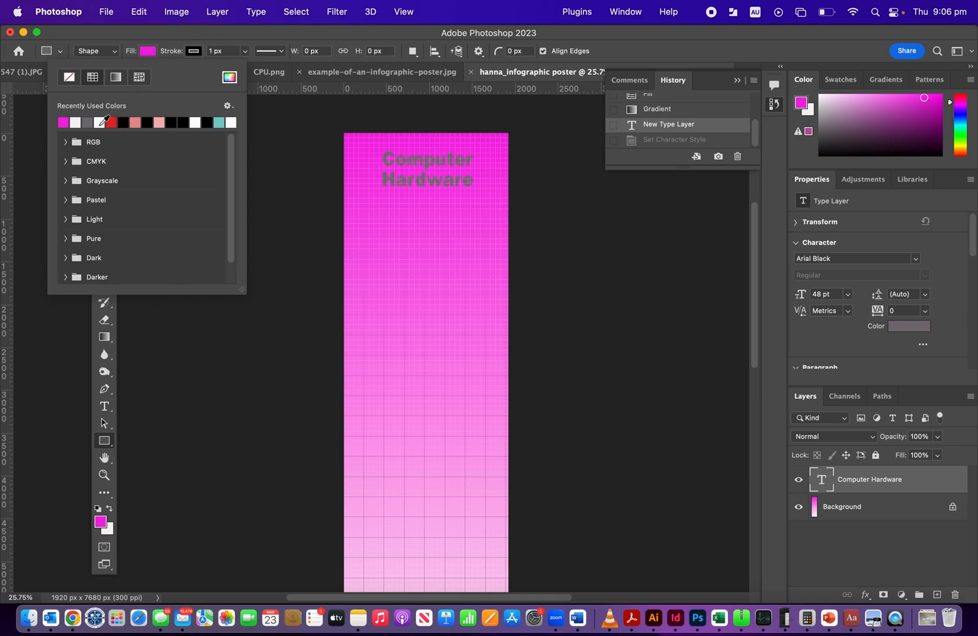
pyautogui.click(101, 122)
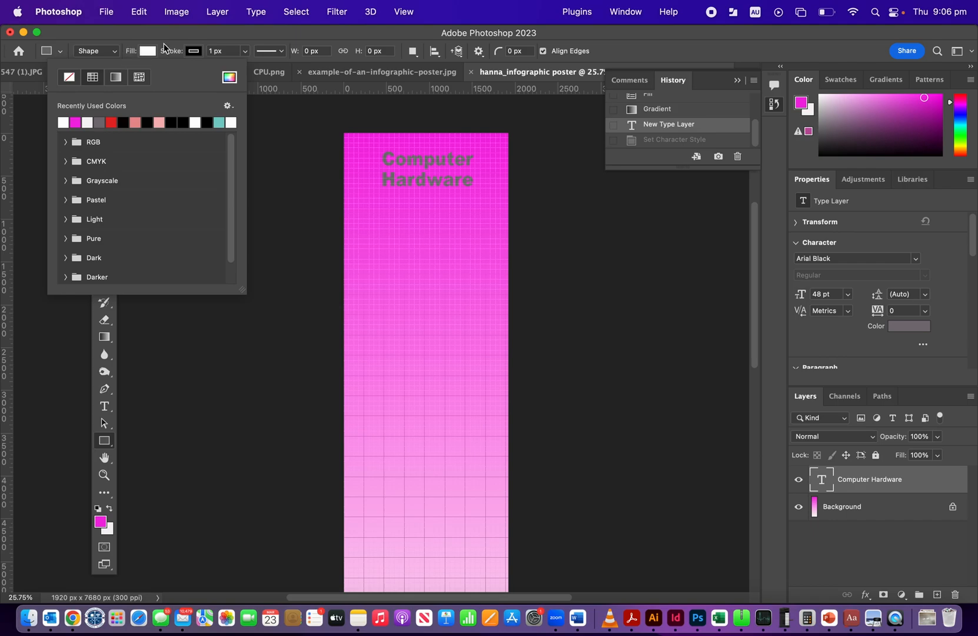
pyautogui.click(201, 53)
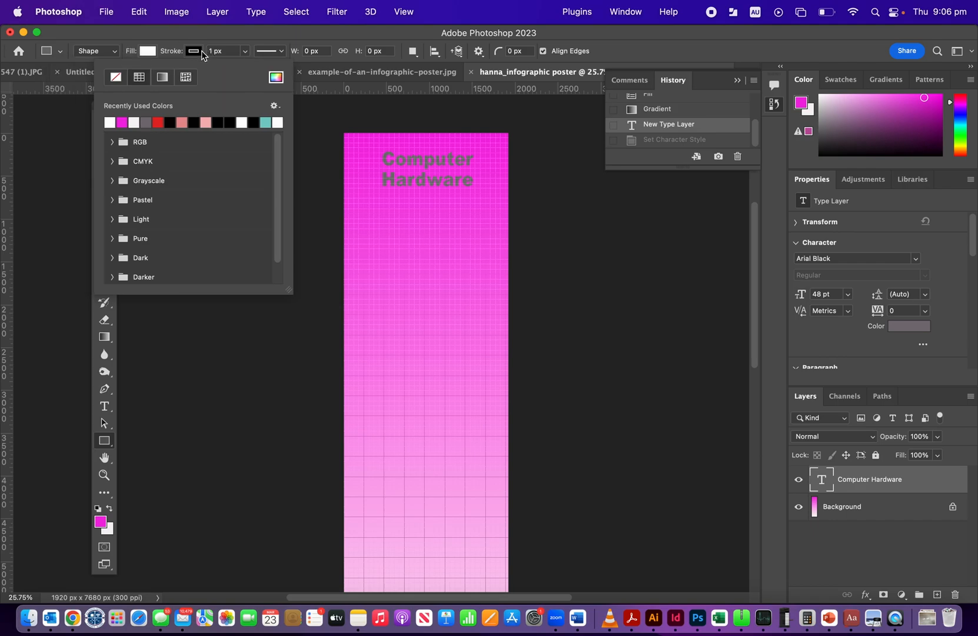
pyautogui.click(245, 54)
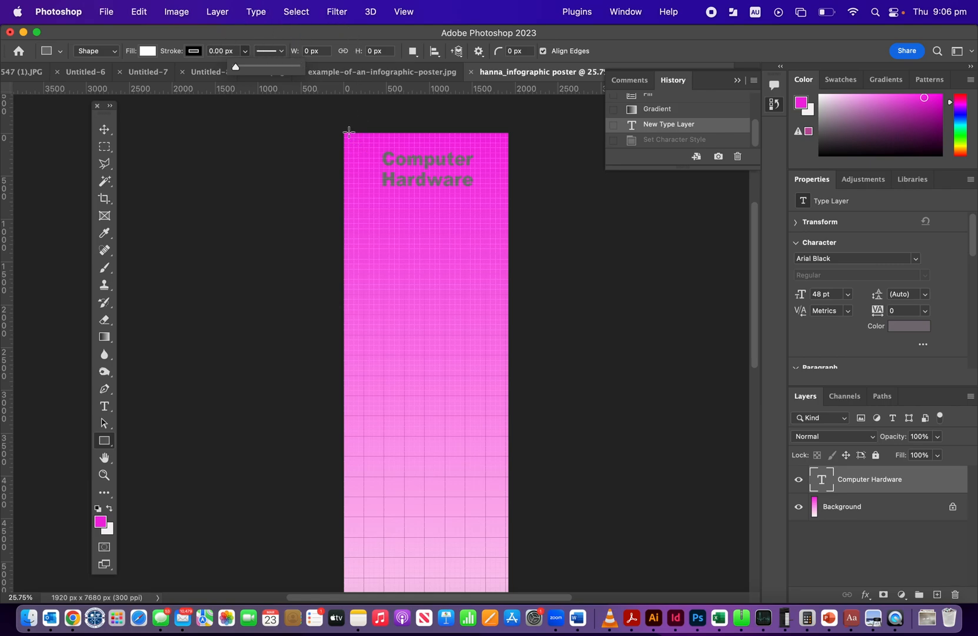
# Step: Draw a white rectangle about 1713 x 650 px over the title and place its layer beneath the Computer Hardware text layer
pyautogui.scroll(5, 587, 216)
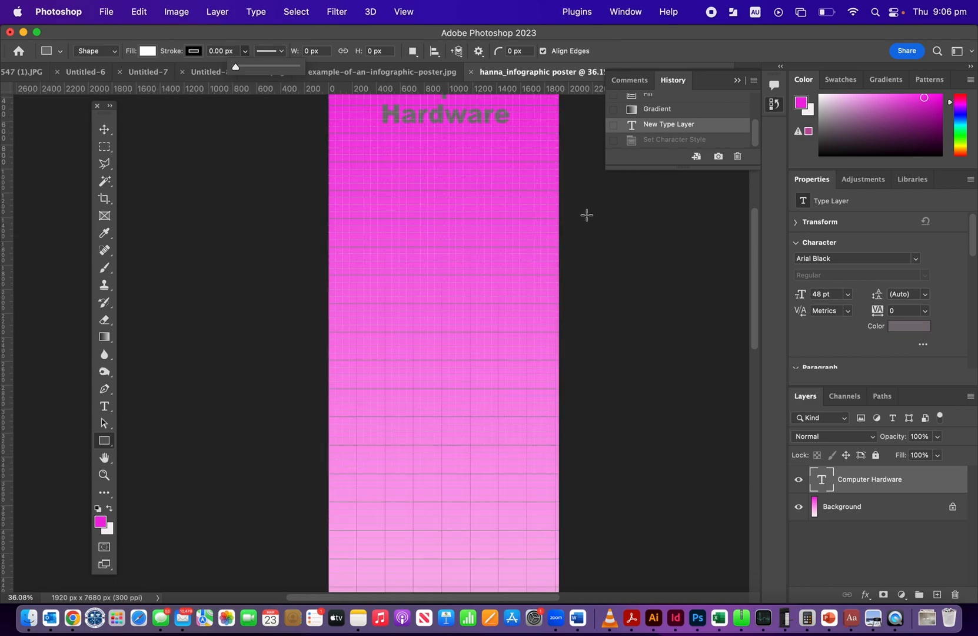
pyautogui.scroll(8, 587, 215)
pyautogui.scroll(-3, 587, 215)
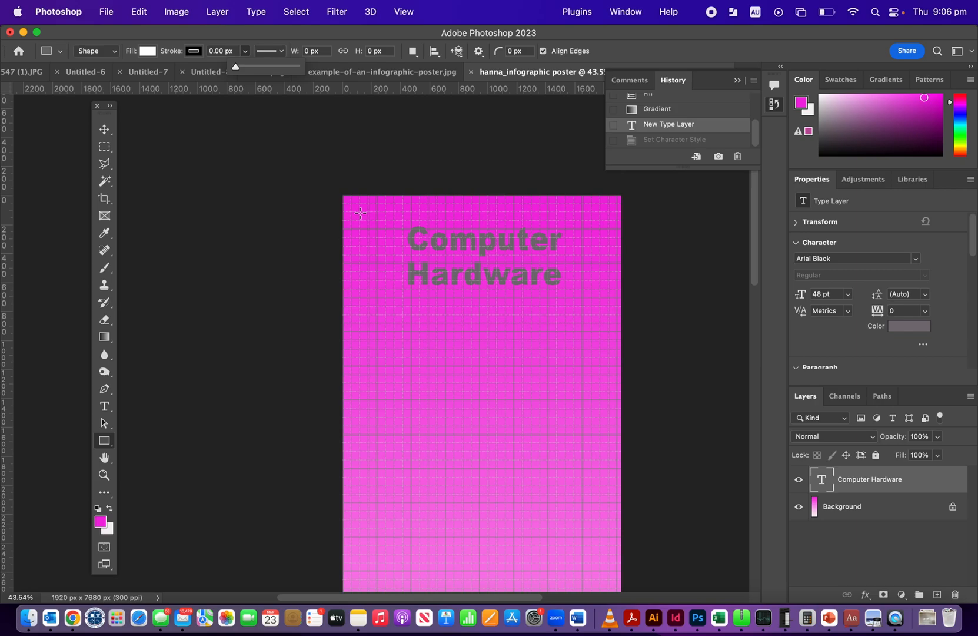
pyautogui.moveTo(361, 213)
pyautogui.mouseDown()
pyautogui.moveTo(382, 262)
pyautogui.moveTo(409, 286)
pyautogui.moveTo(473, 303)
pyautogui.moveTo(605, 305)
pyautogui.mouseUp()
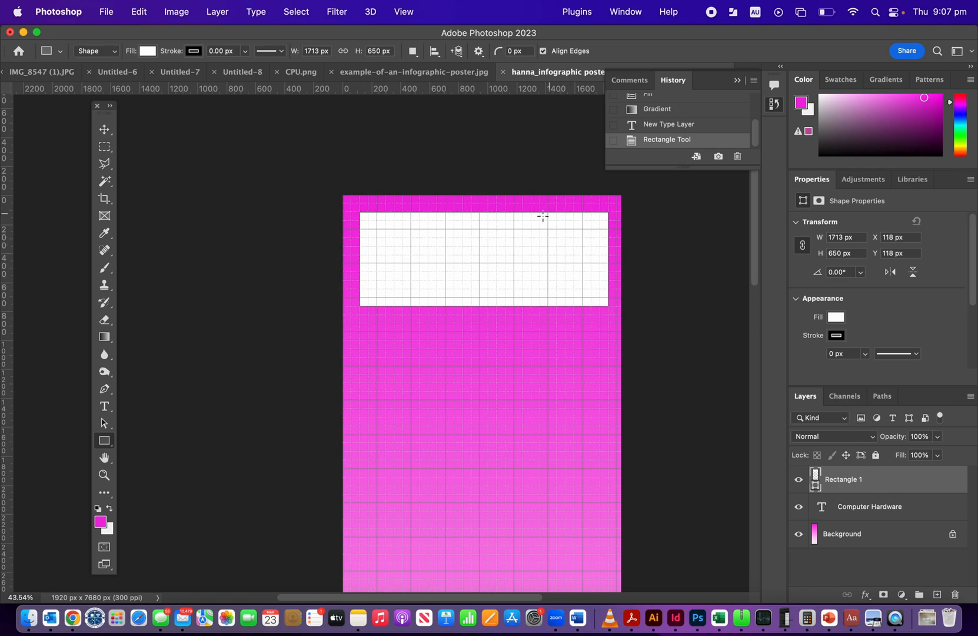
pyautogui.click(104, 130)
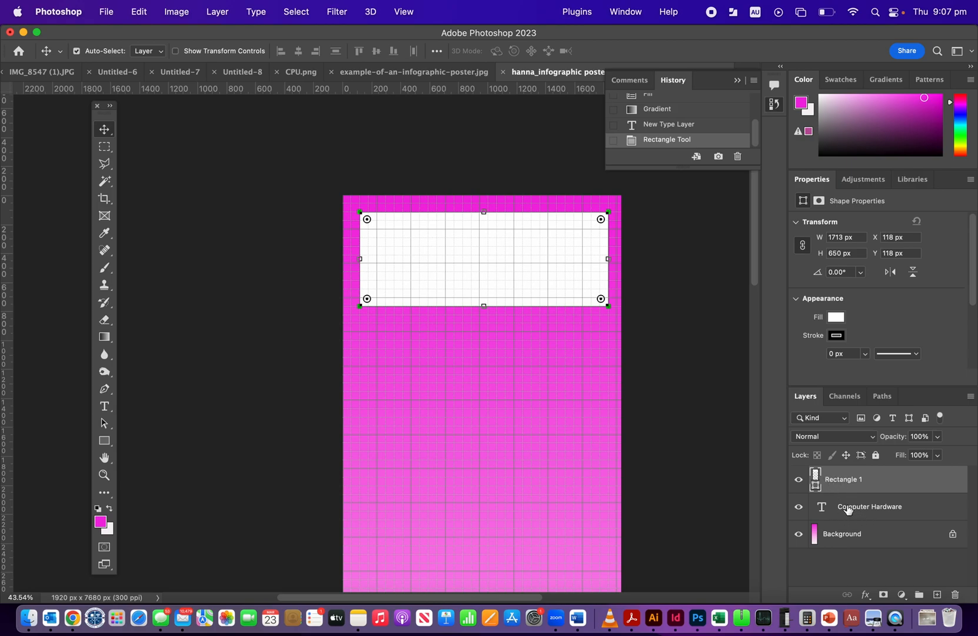
pyautogui.moveTo(873, 480); pyautogui.dragTo(866, 517)
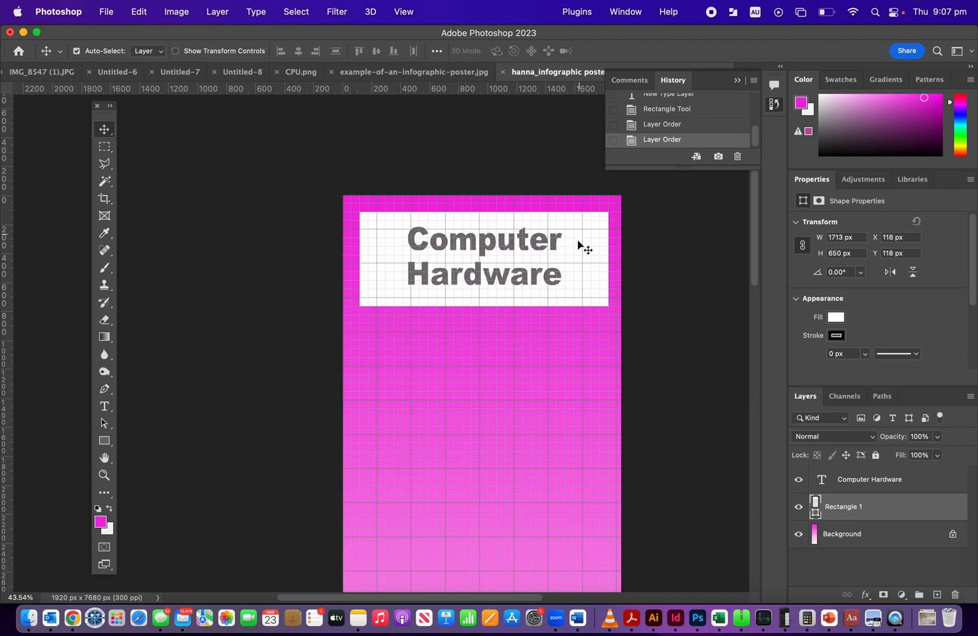
# Step: Try to draw a white circle about 709 px across below the title rectangle while the rectangle's layer is selected
pyautogui.scroll(-3, 665, 315)
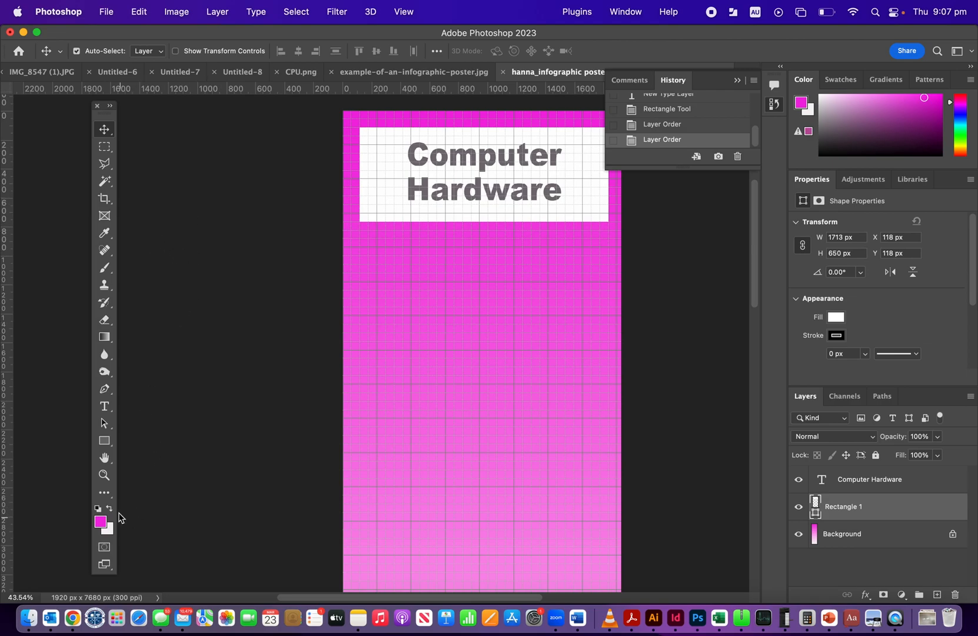
pyautogui.click(110, 443)
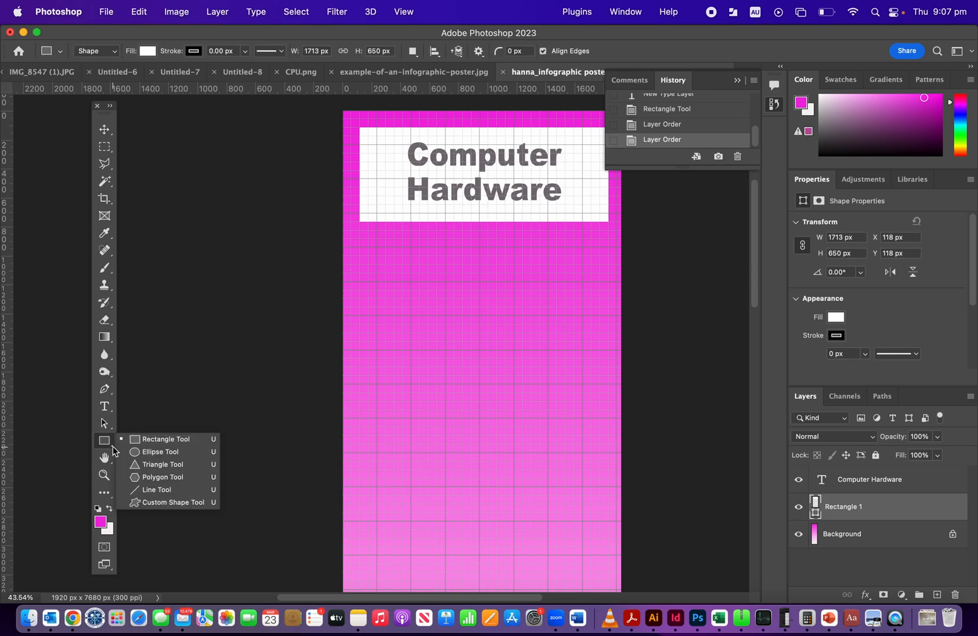
pyautogui.click(151, 453)
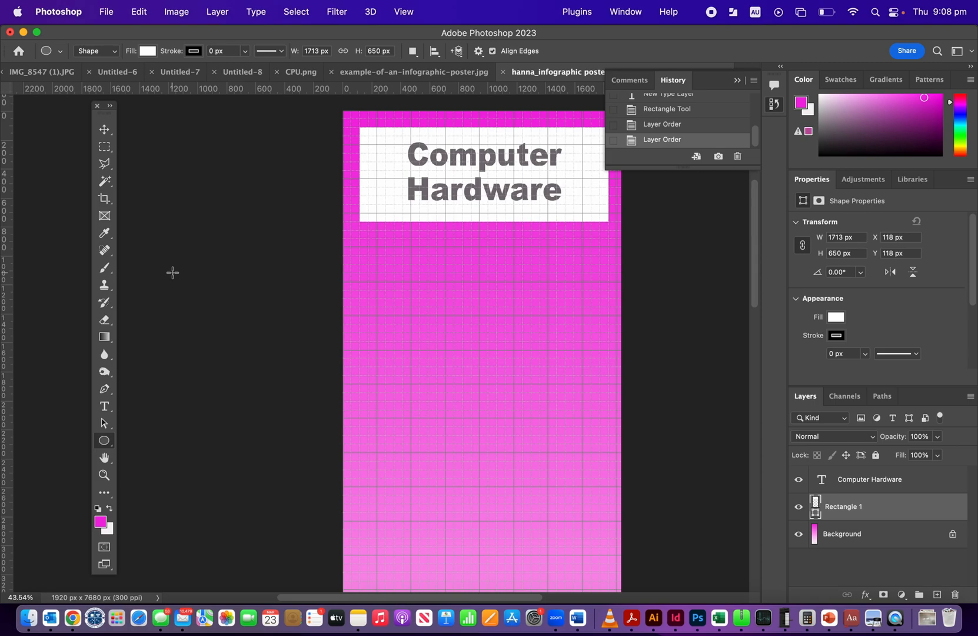
pyautogui.click(149, 51)
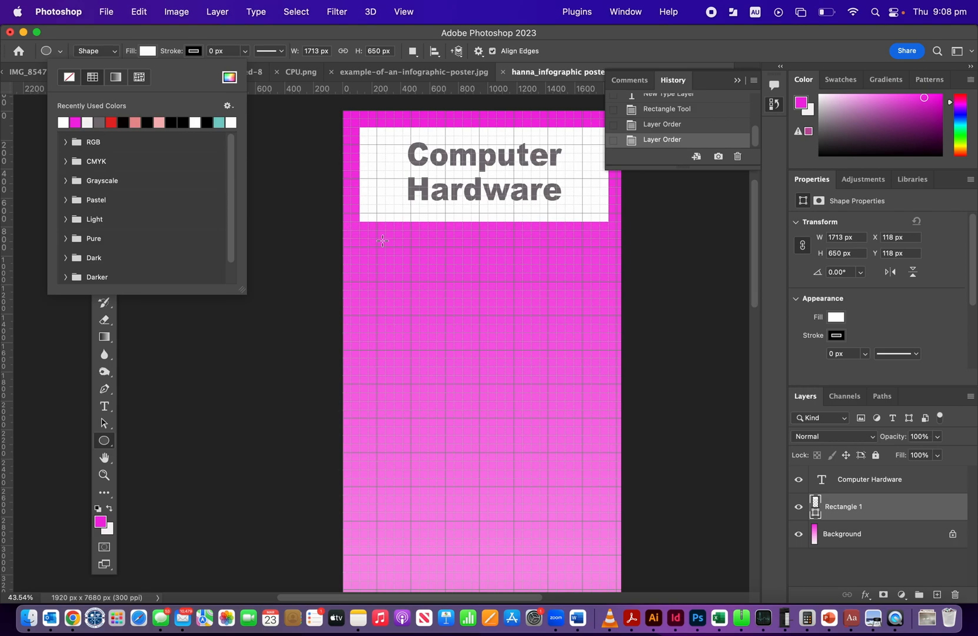
pyautogui.press('shift')
pyautogui.moveTo(379, 241); pyautogui.dragTo(500, 340)
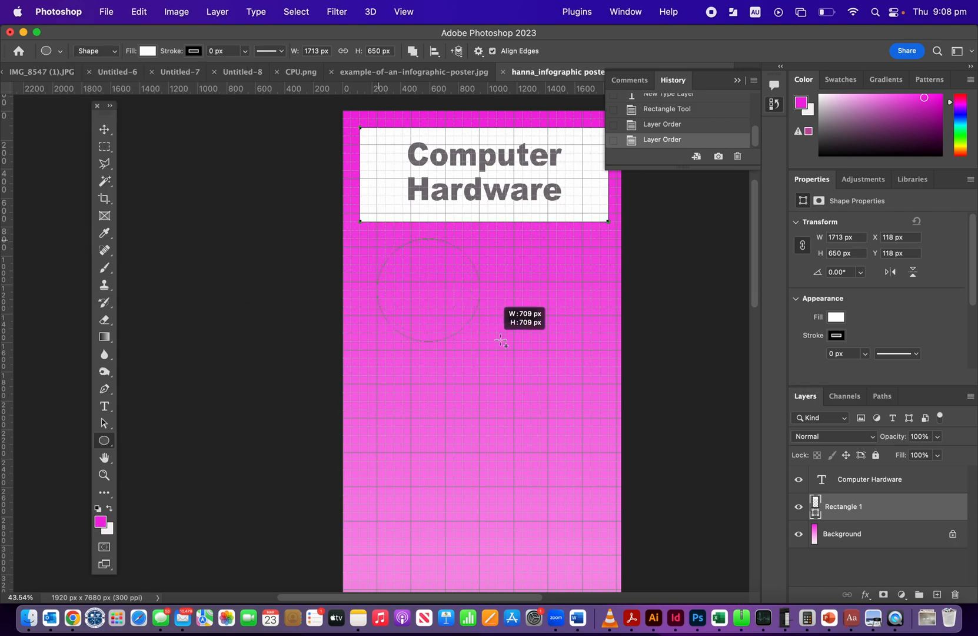
pyautogui.moveTo(501, 341); pyautogui.dragTo(501, 342)
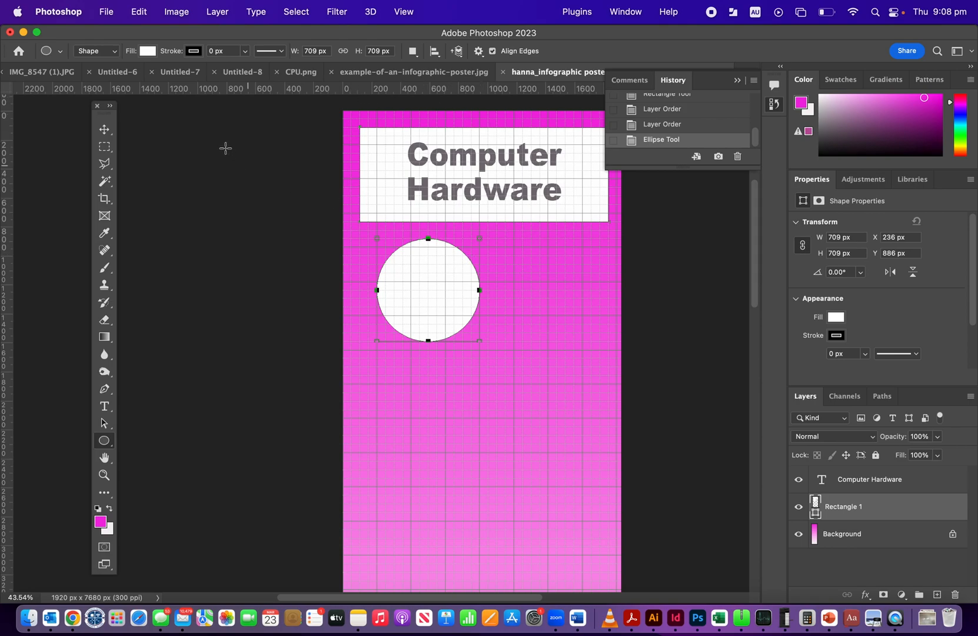
# Step: Try to move the circle separately from the title rectangle, and revert the history to before the circle was drawn
pyautogui.click(103, 132)
pyautogui.moveTo(443, 305)
pyautogui.mouseDown()
pyautogui.moveTo(430, 303)
pyautogui.moveTo(443, 304)
pyautogui.mouseUp()
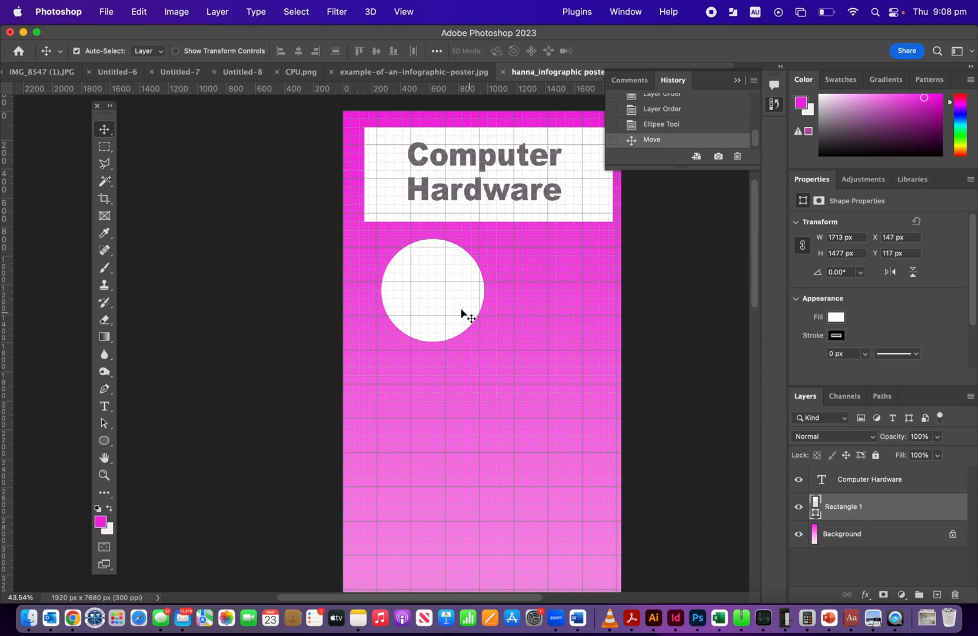
pyautogui.moveTo(445, 300)
pyautogui.mouseDown()
pyautogui.moveTo(431, 298)
pyautogui.moveTo(441, 299)
pyautogui.mouseUp()
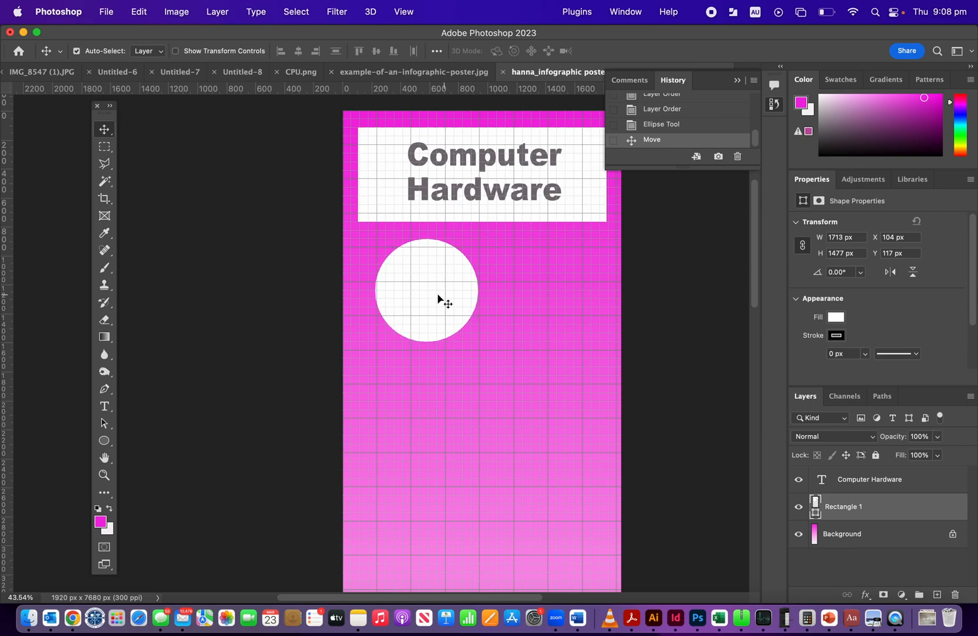
pyautogui.click(671, 124)
pyautogui.click(663, 109)
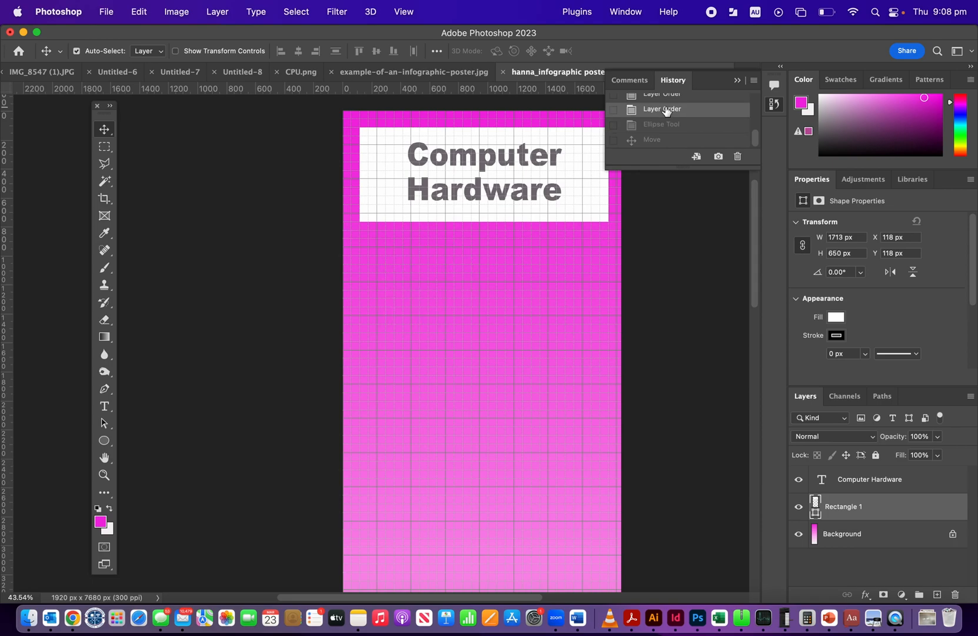
# Step: Add a new layer above the rectangle and draw a white circle about 709 px across on it, with a 0 px stroke
pyautogui.click(857, 480)
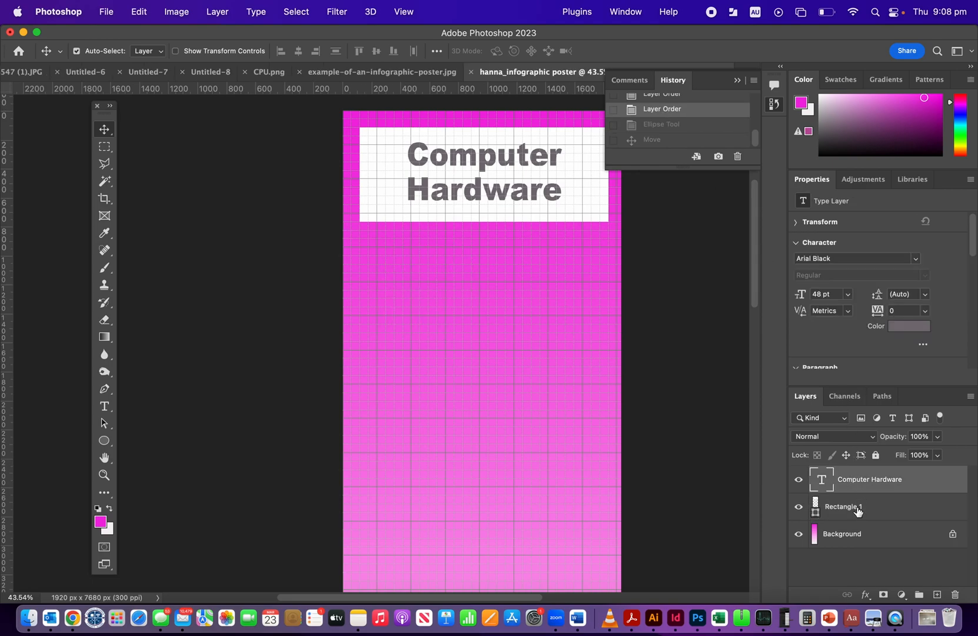
pyautogui.click(858, 506)
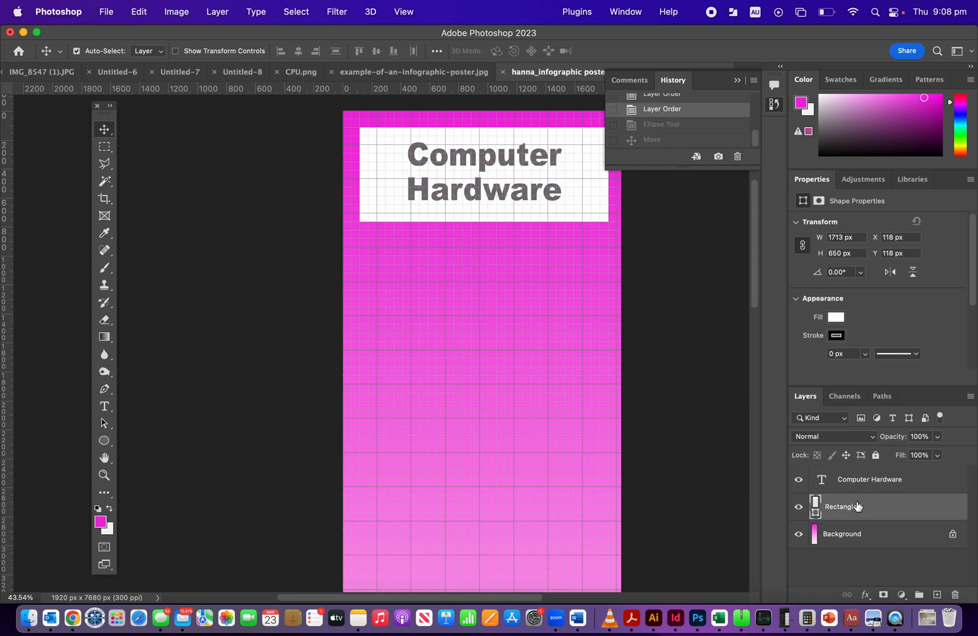
pyautogui.click(938, 595)
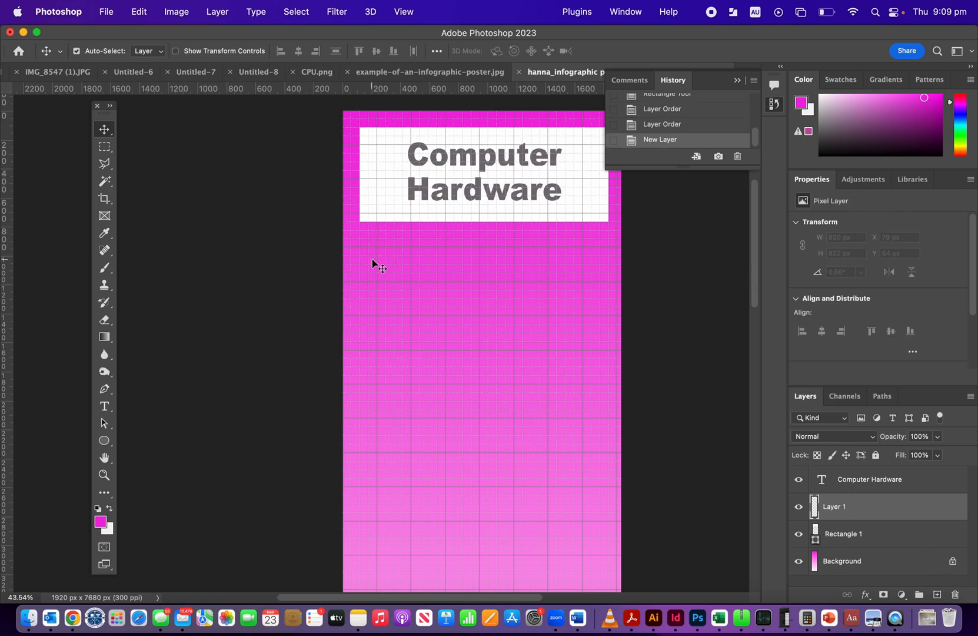
pyautogui.click(105, 441)
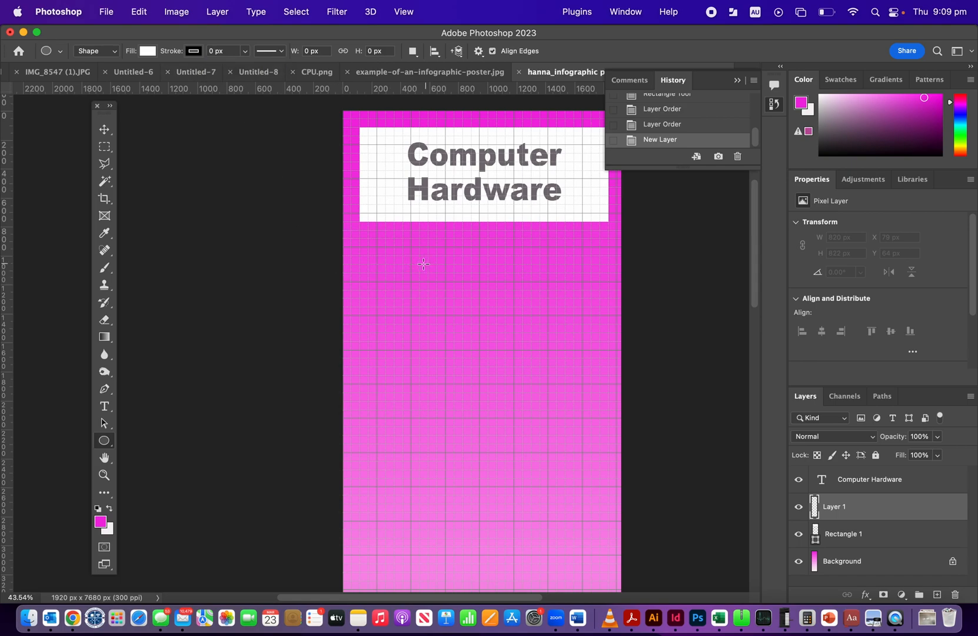
pyautogui.click(246, 52)
pyautogui.moveTo(245, 67); pyautogui.dragTo(254, 67)
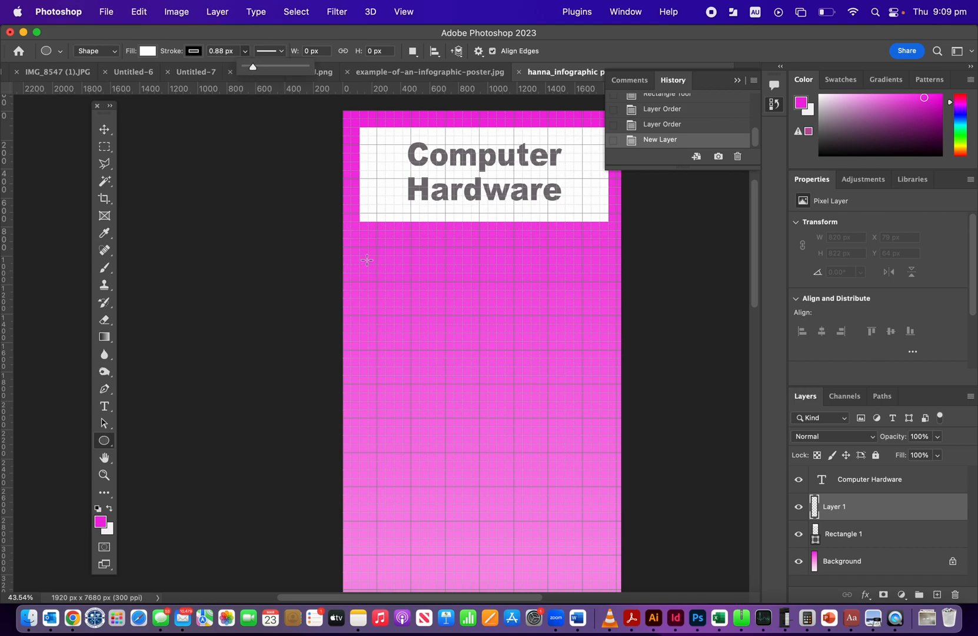
pyautogui.moveTo(375, 243); pyautogui.dragTo(484, 356)
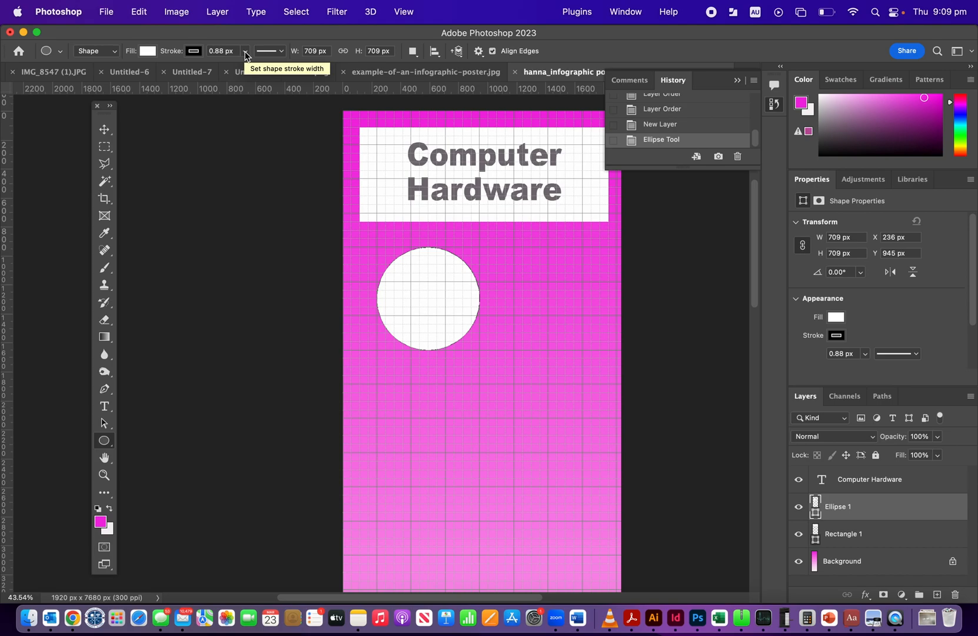
pyautogui.moveTo(245, 53); pyautogui.dragTo(258, 67)
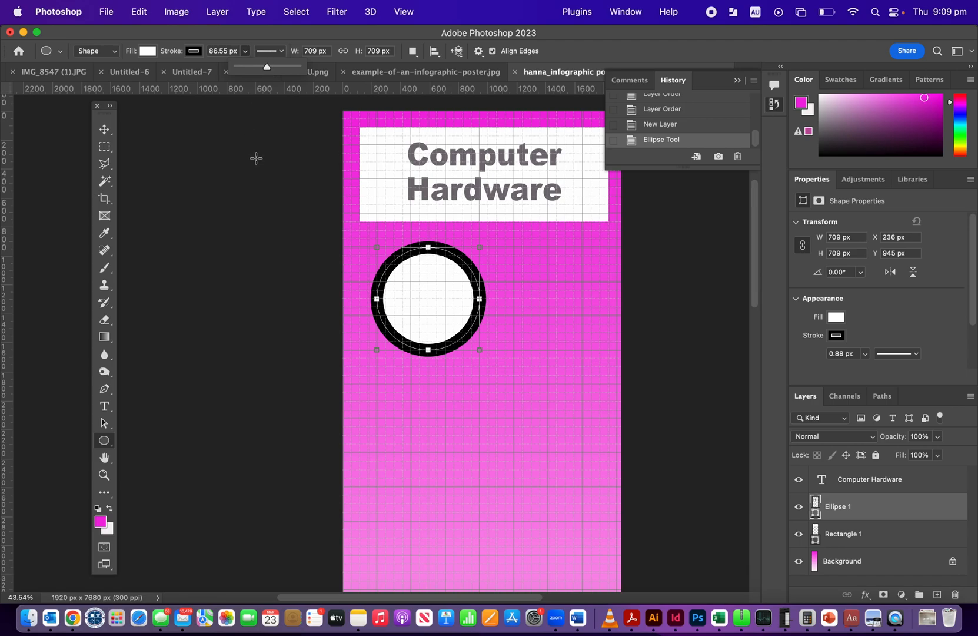
pyautogui.moveTo(265, 69); pyautogui.dragTo(228, 68)
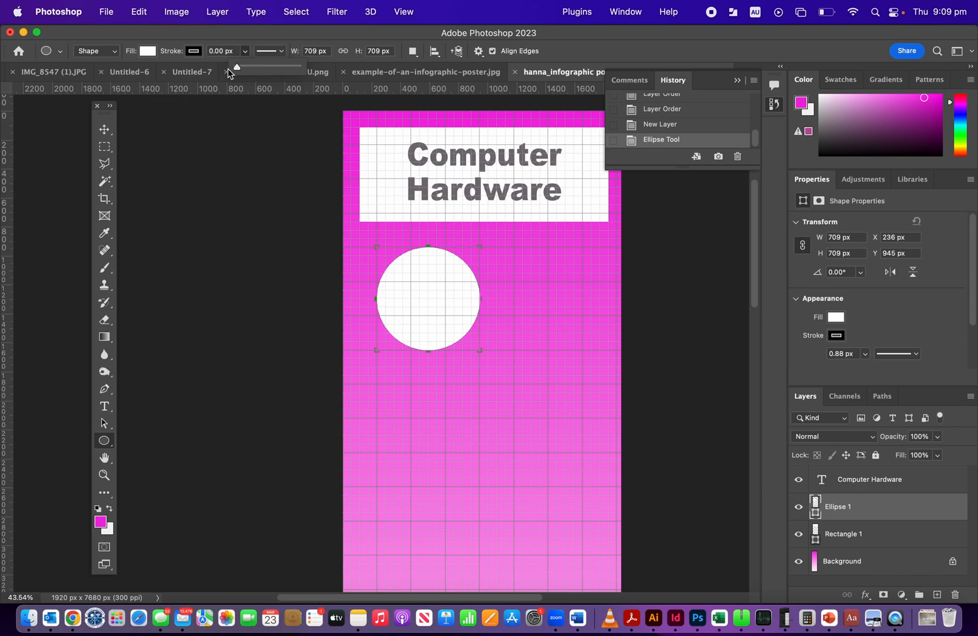
# Step: Check the Snap To options and align the circle with the title rectangle's left edge, at X 118 px and Y 886 px
pyautogui.click(104, 129)
pyautogui.moveTo(417, 285); pyautogui.dragTo(403, 286)
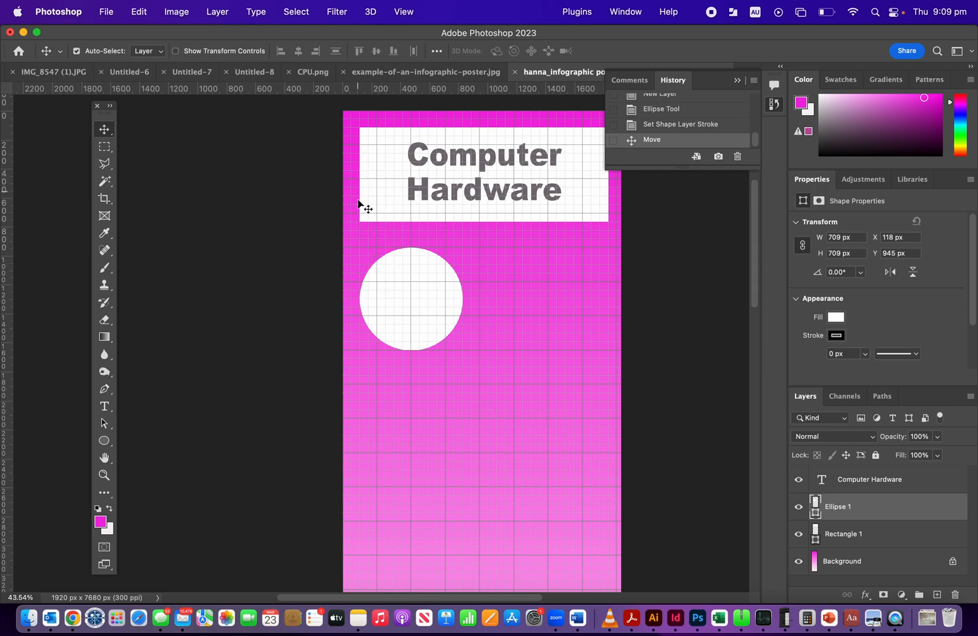
pyautogui.moveTo(423, 282)
pyautogui.mouseDown()
pyautogui.moveTo(508, 282)
pyautogui.moveTo(425, 283)
pyautogui.mouseUp()
pyautogui.moveTo(394, 299); pyautogui.dragTo(453, 277)
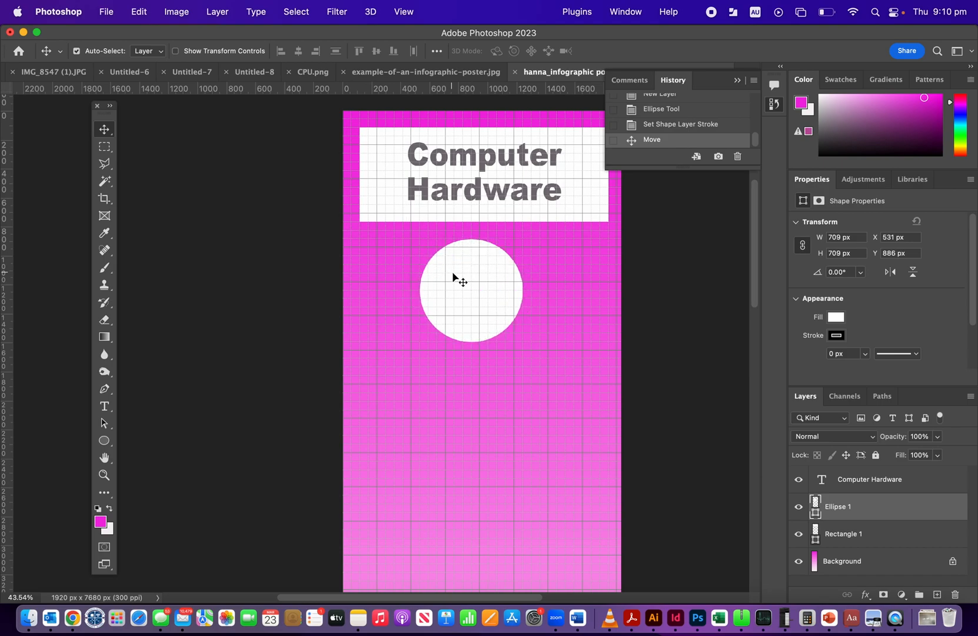
pyautogui.click(404, 12)
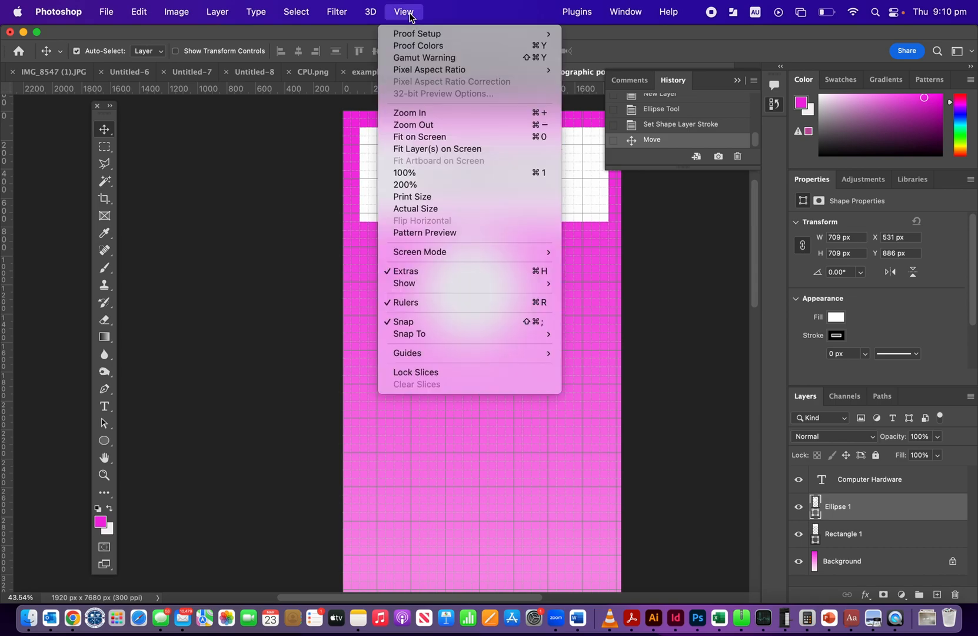
pyautogui.moveTo(404, 288)
pyautogui.moveTo(415, 334)
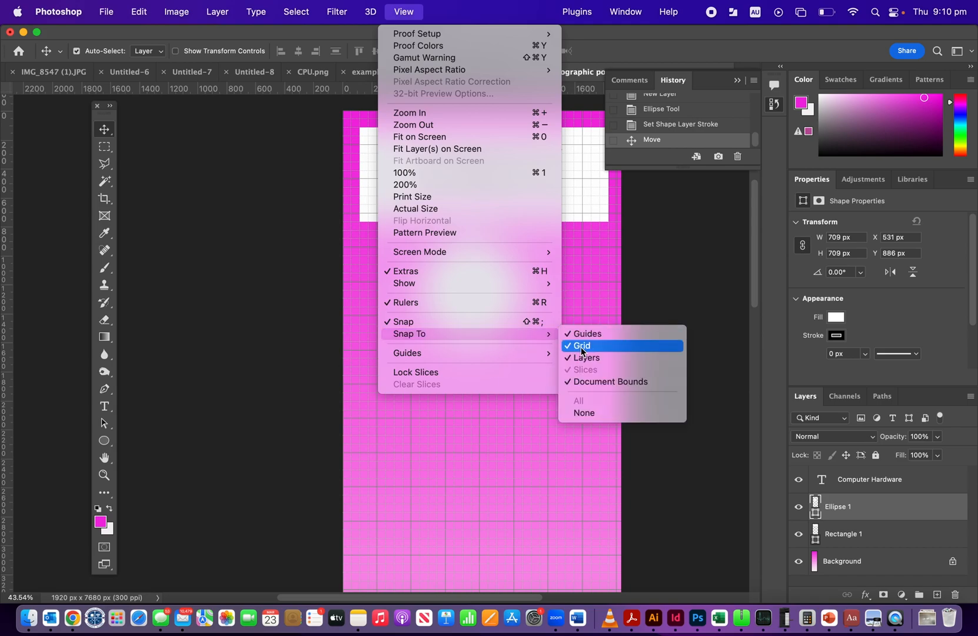
pyautogui.click(219, 349)
pyautogui.moveTo(475, 288); pyautogui.dragTo(415, 287)
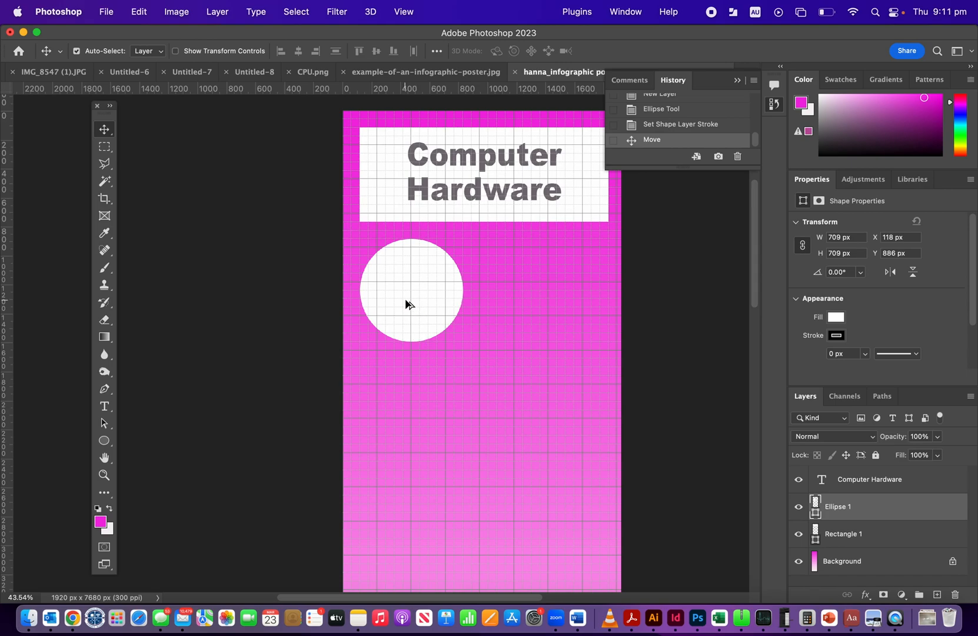
# Step: Duplicate the circle three times into a two-by-two grid, with the second column at X 1122 px and second row at about Y 1771 px
pyautogui.keyDown('alt'); pyautogui.moveTo(399, 291); pyautogui.dragTo(543, 418); pyautogui.keyUp('alt')
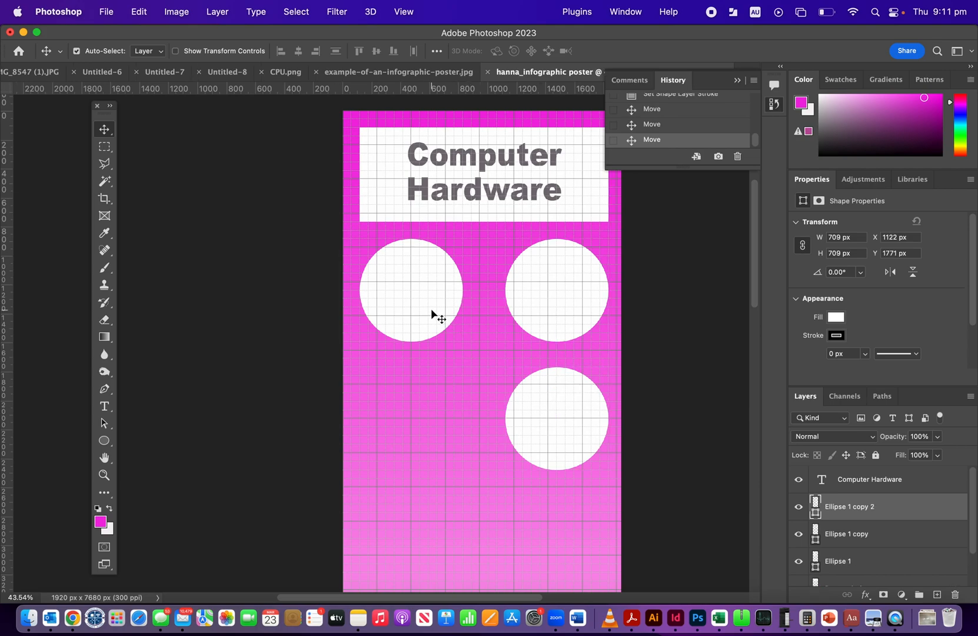
pyautogui.keyDown('alt'); pyautogui.moveTo(421, 300); pyautogui.dragTo(424, 429); pyautogui.keyUp('alt')
pyautogui.scroll(-5, 465, 348)
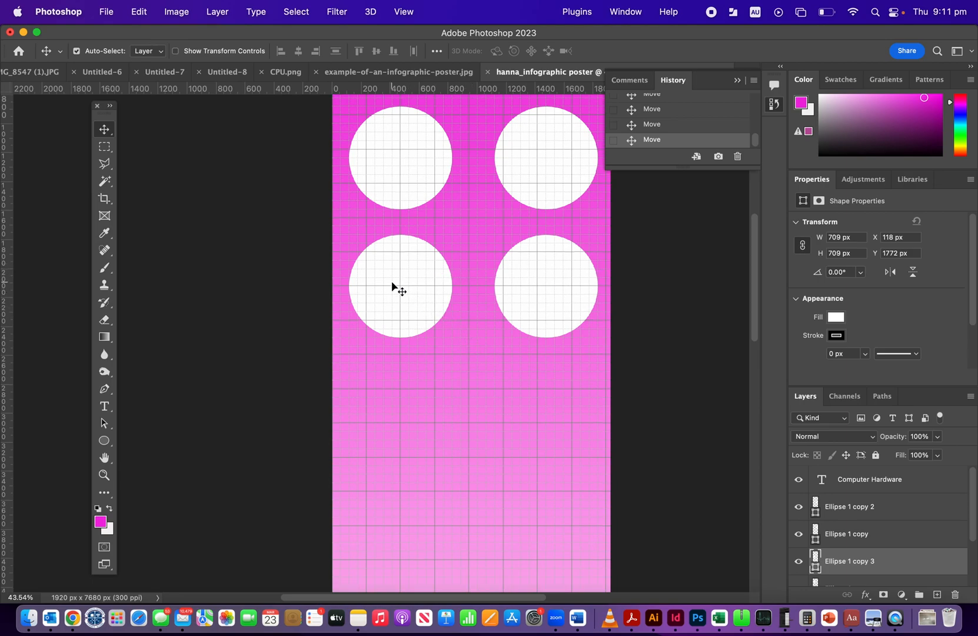
# Step: Duplicate the circle twice to form a third row at Y 2658 px, with copies at X 118 px and X 1122 px
pyautogui.moveTo(392, 285); pyautogui.dragTo(395, 422)
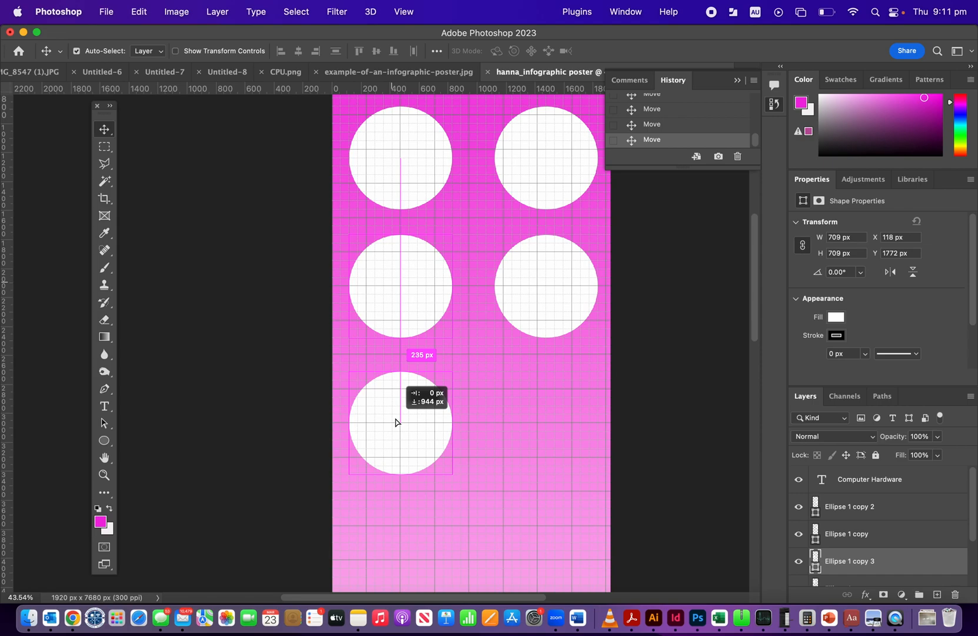
pyautogui.moveTo(396, 421); pyautogui.dragTo(396, 422)
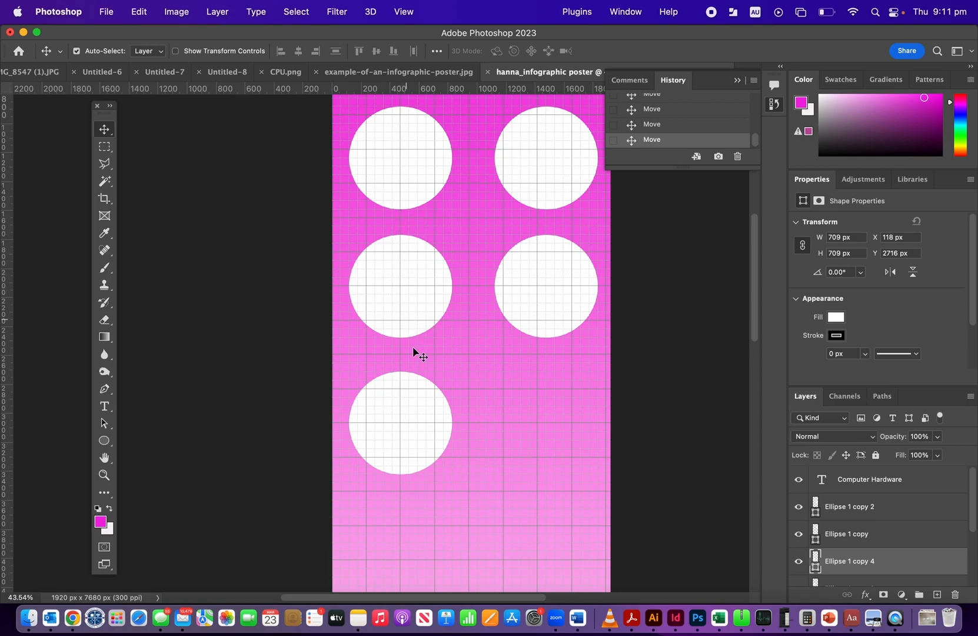
pyautogui.moveTo(404, 411); pyautogui.dragTo(405, 405)
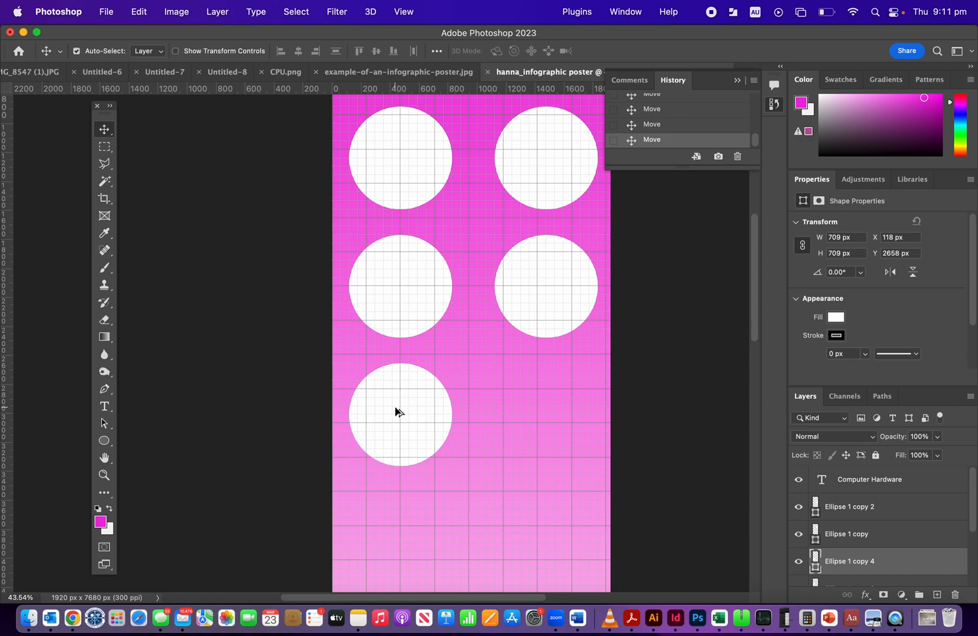
pyautogui.moveTo(404, 409); pyautogui.dragTo(546, 382)
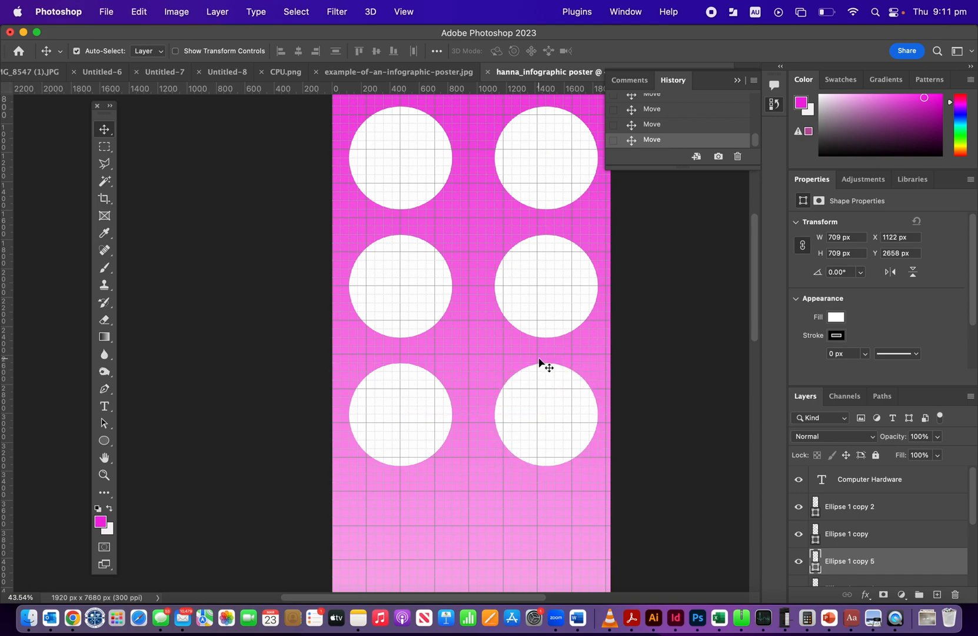
pyautogui.click(538, 352)
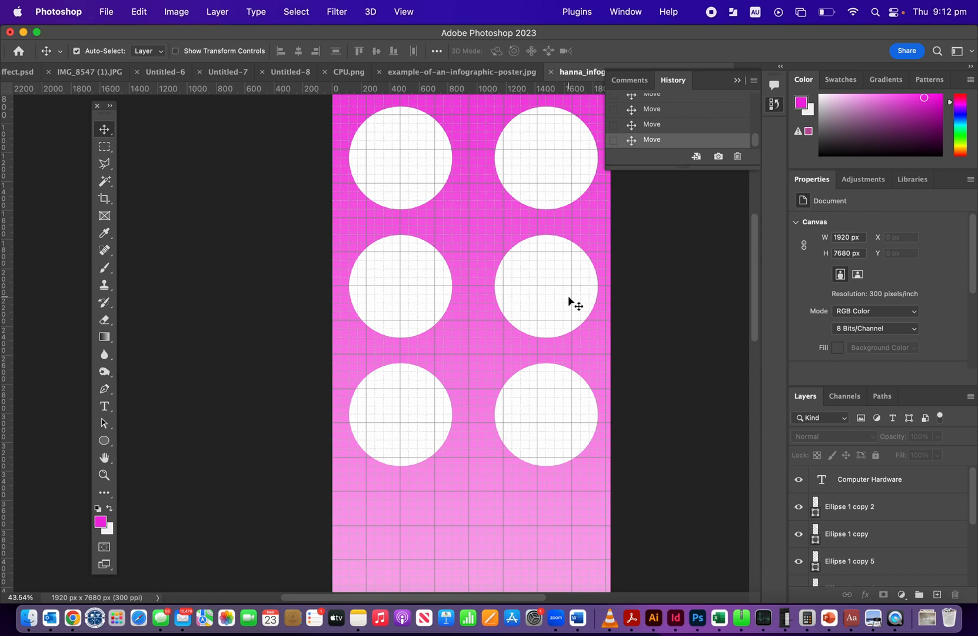
# Step: Examine the whole poster's layout, from the title and circle rows down to the empty lower area
pyautogui.scroll(3, 568, 295)
pyautogui.scroll(-6, 568, 295)
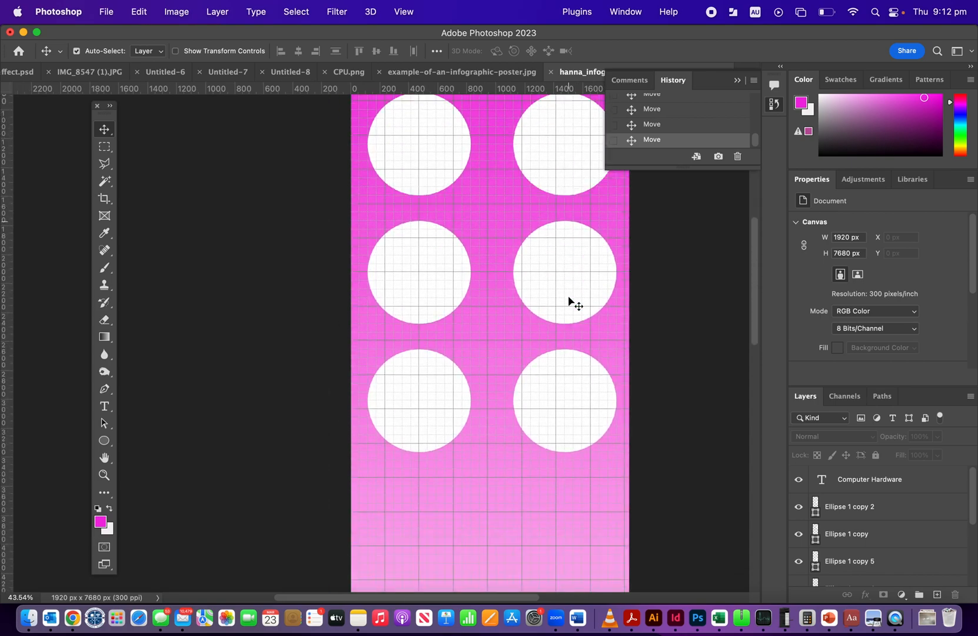
pyautogui.scroll(-5, 571, 301)
pyautogui.scroll(6, 571, 301)
pyautogui.hscroll(-1, 571, 301)
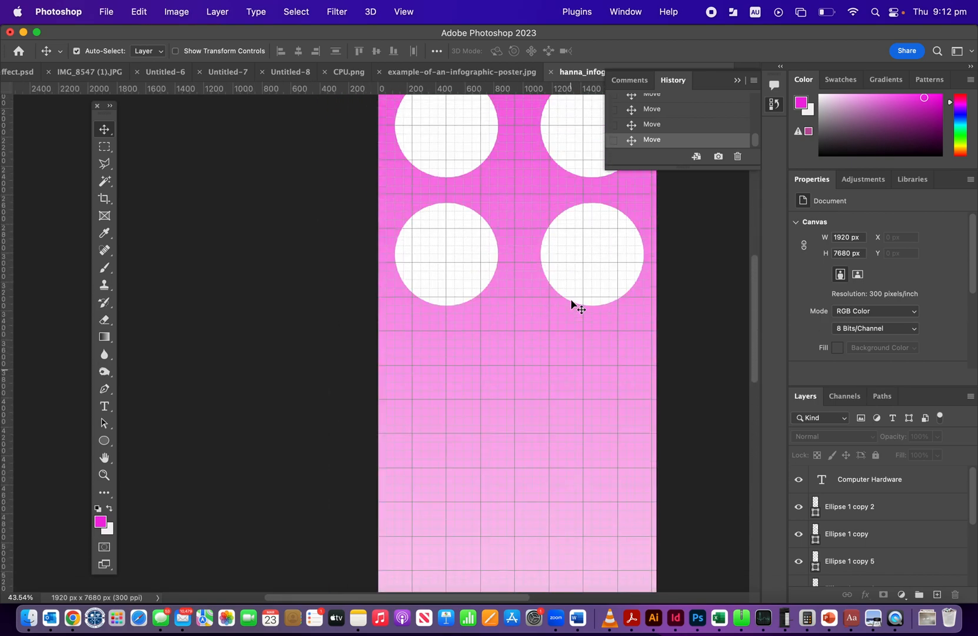
pyautogui.scroll(-3, 572, 305)
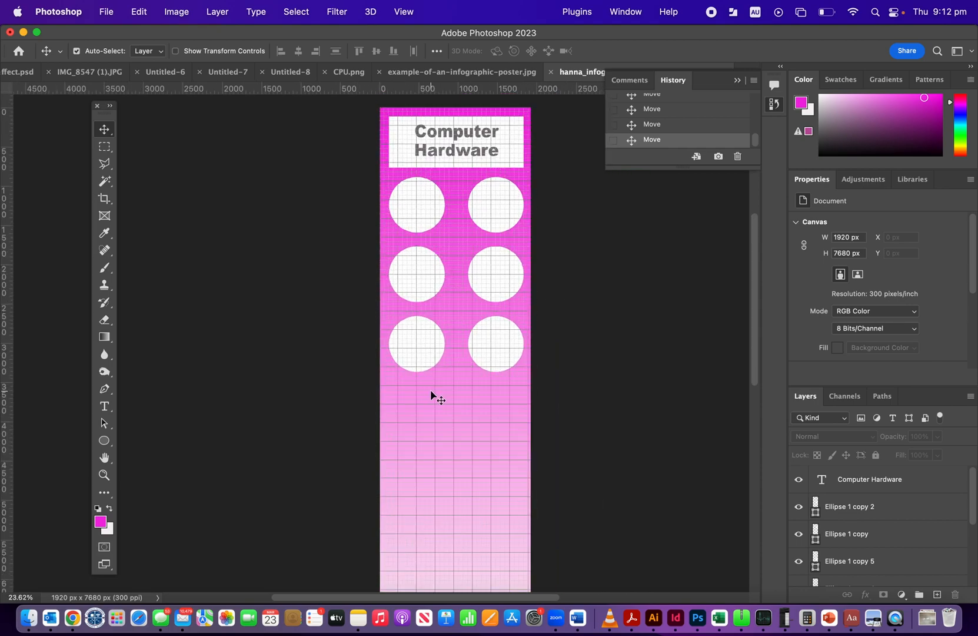
pyautogui.scroll(-3, 421, 406)
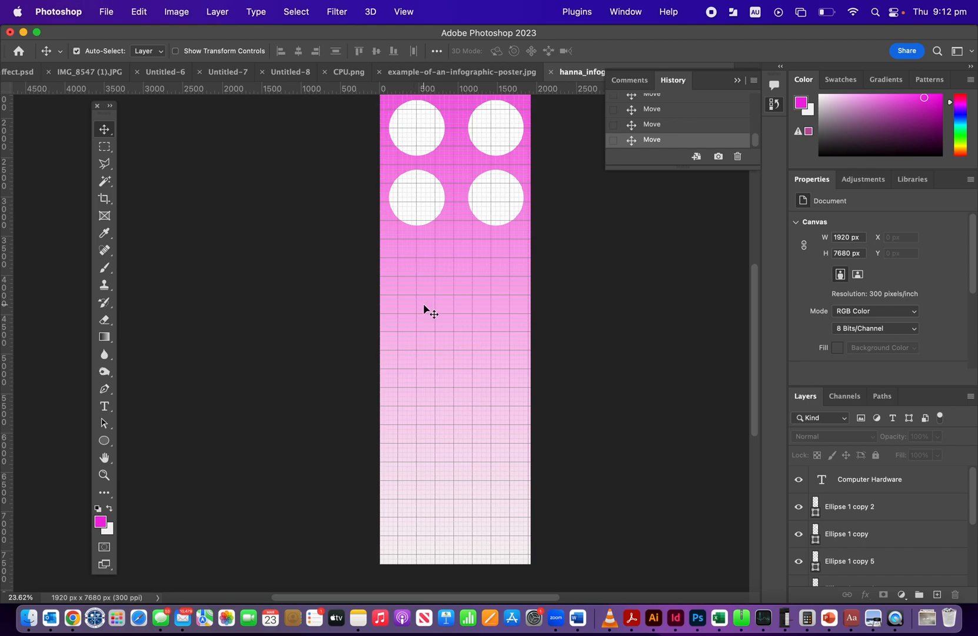
pyautogui.scroll(3, 434, 301)
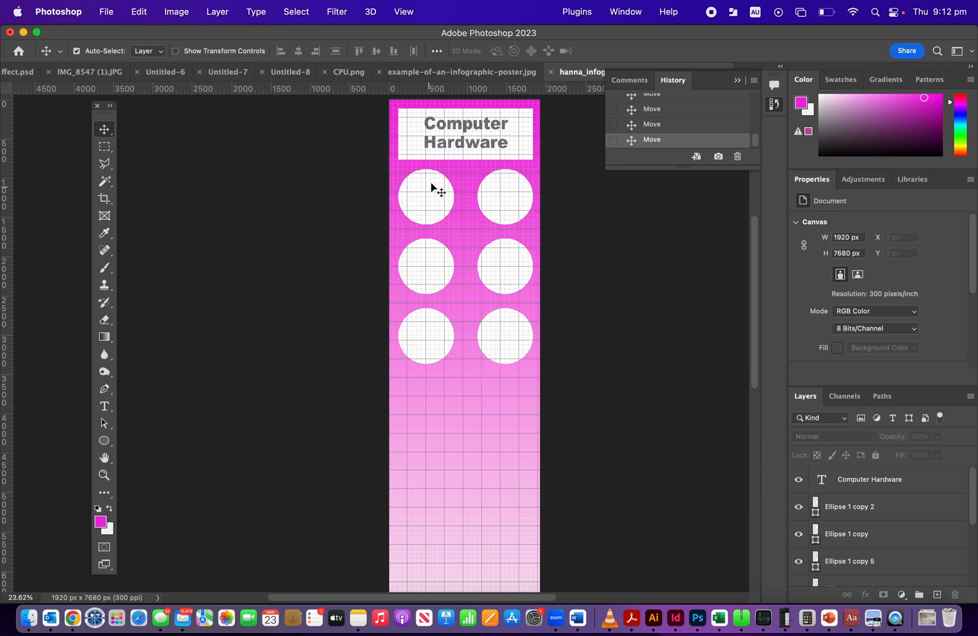
# Step: Place CPU.png from the iCloud Desktop folder as an embedded image, grouping the files by date added to find it
pyautogui.click(106, 13)
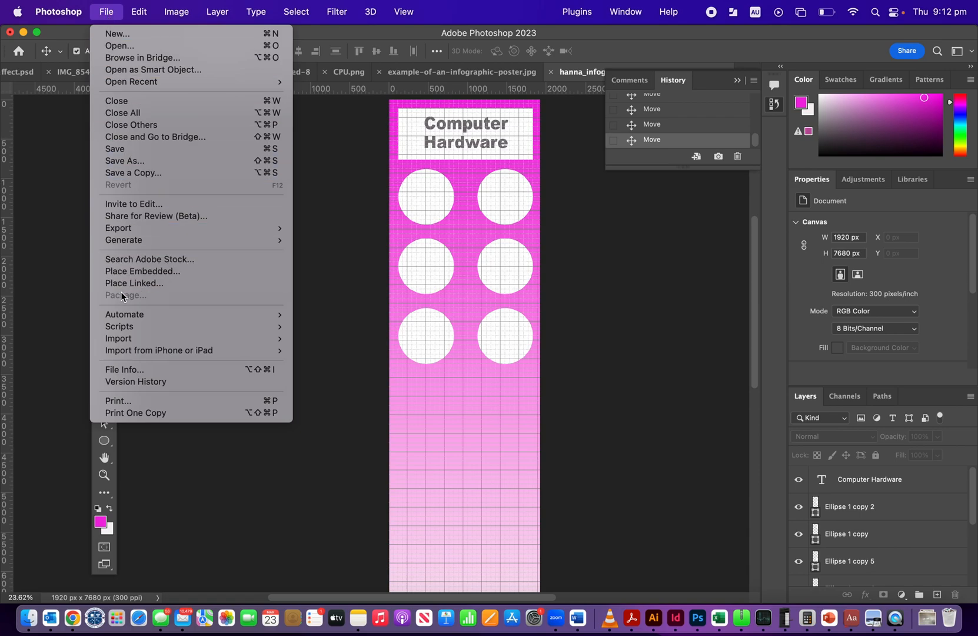
pyautogui.click(118, 272)
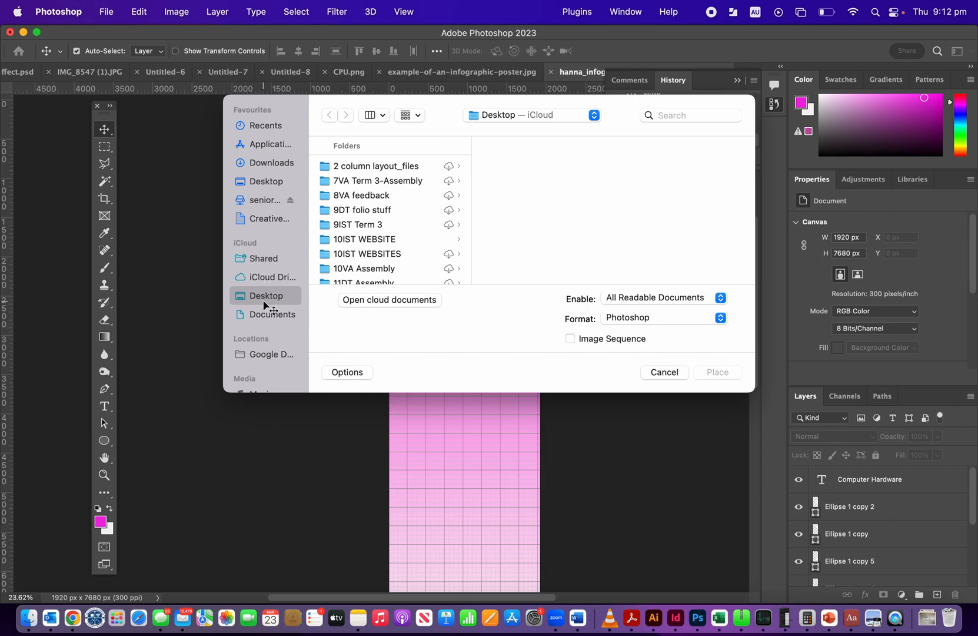
pyautogui.click(417, 119)
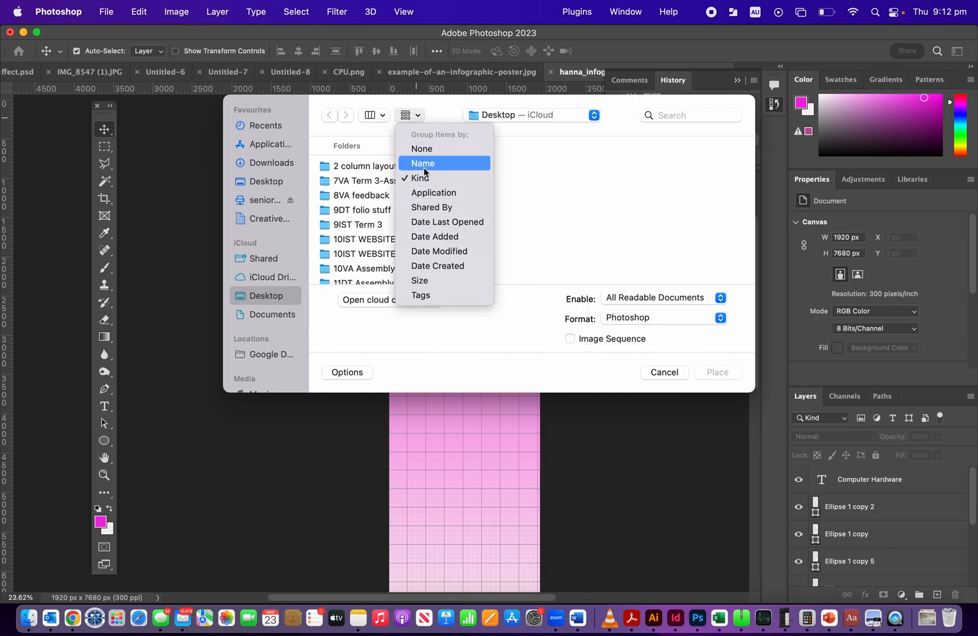
pyautogui.click(431, 237)
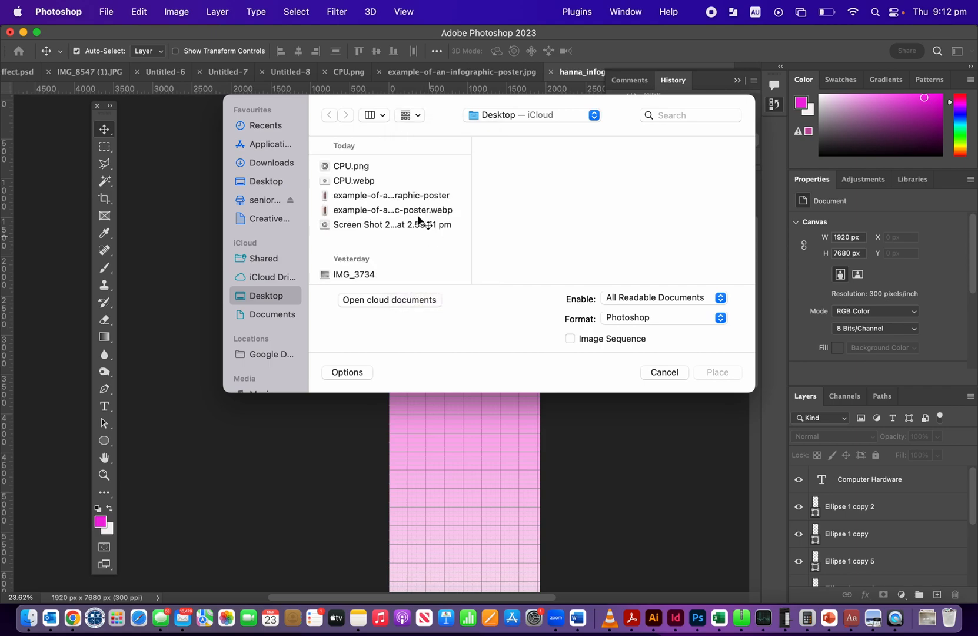
pyautogui.click(358, 167)
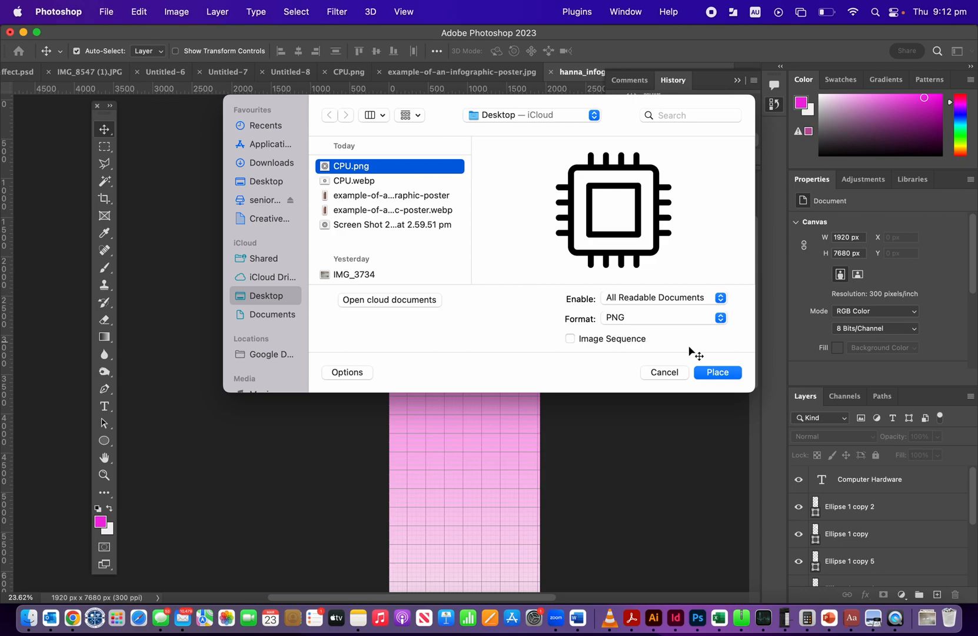
pyautogui.click(710, 373)
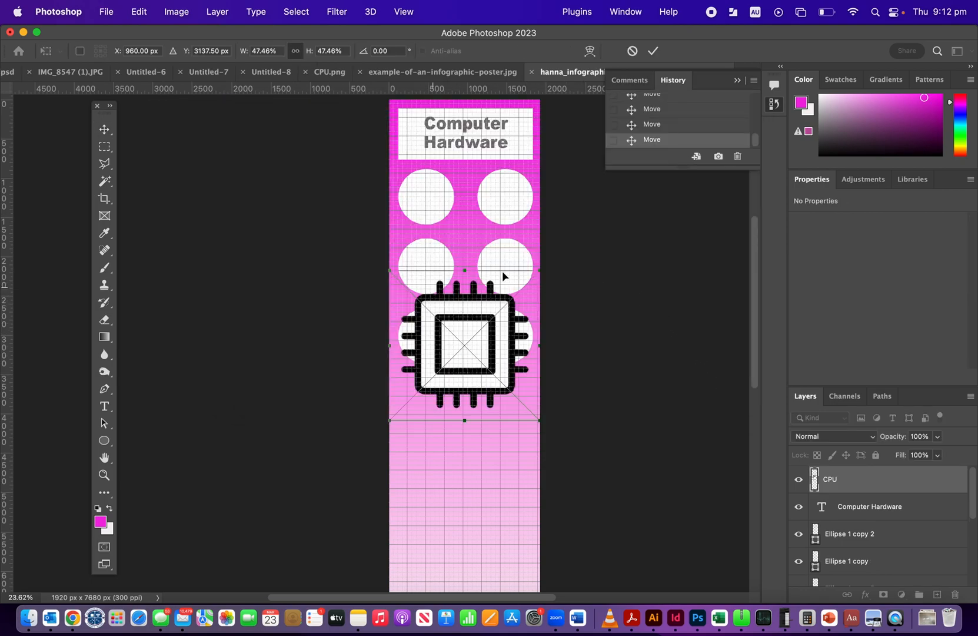
# Step: Scale the CPU icon to about 15%, centre it in the left circle of the third row, and commit the placement
pyautogui.moveTo(534, 277); pyautogui.dragTo(425, 360)
pyautogui.moveTo(416, 399); pyautogui.dragTo(425, 346)
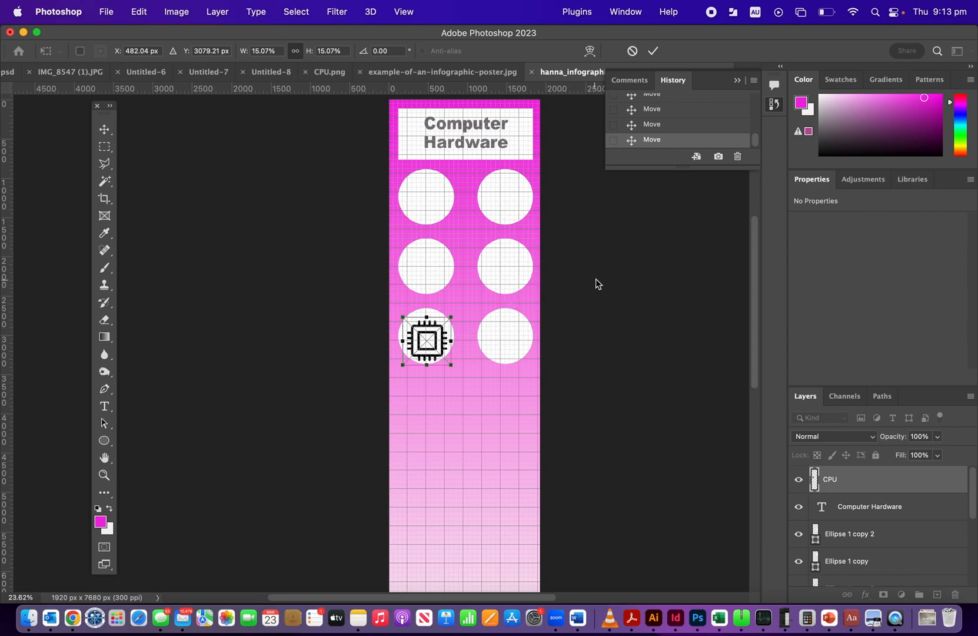
pyautogui.moveTo(427, 343); pyautogui.dragTo(426, 339)
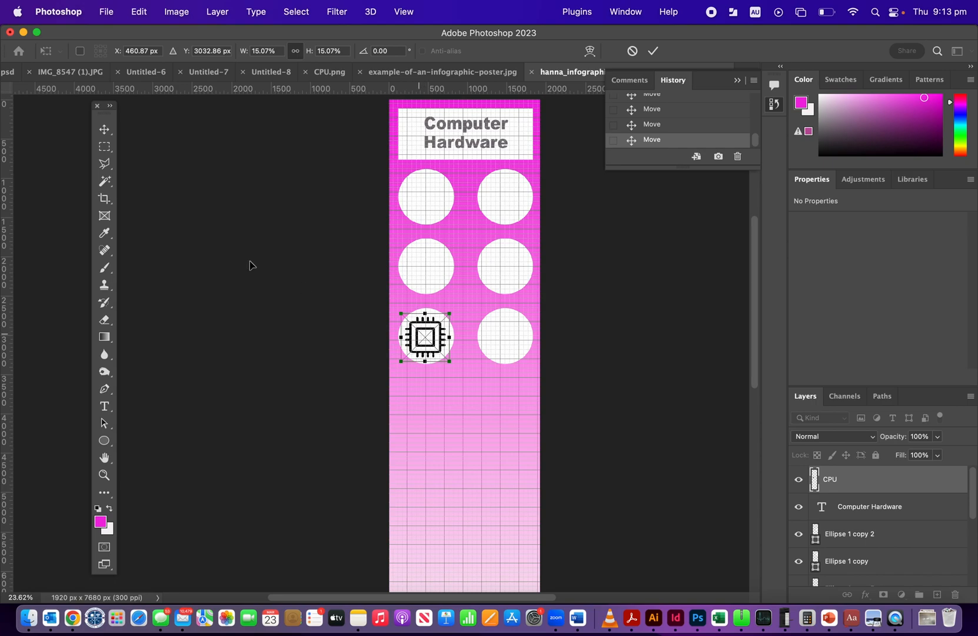
pyautogui.press('m')
pyautogui.click(105, 130)
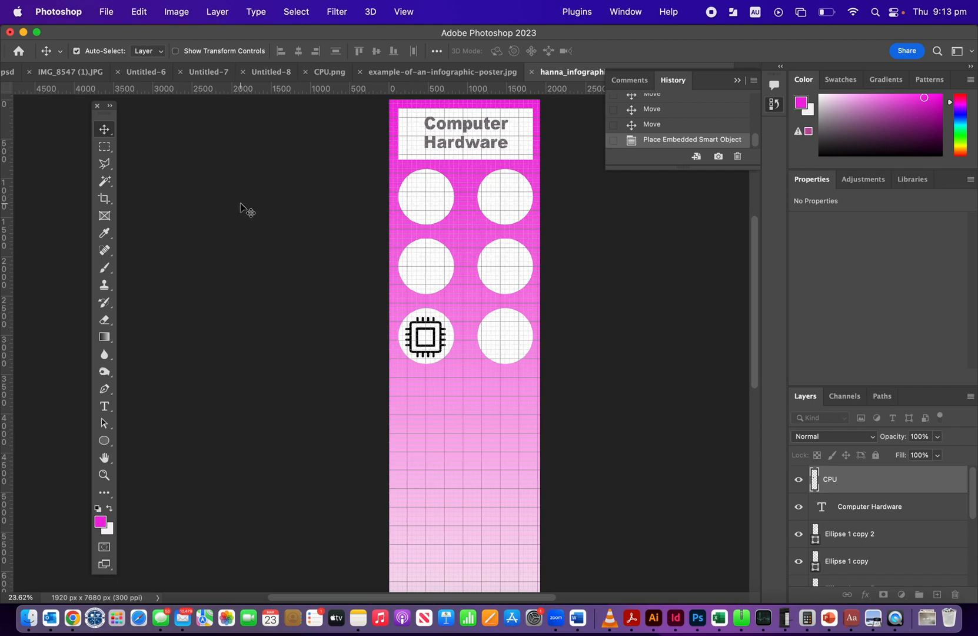
# Step: Toggle the grid display off and on to compare the poster, leaving the grid hidden
pyautogui.press('w')
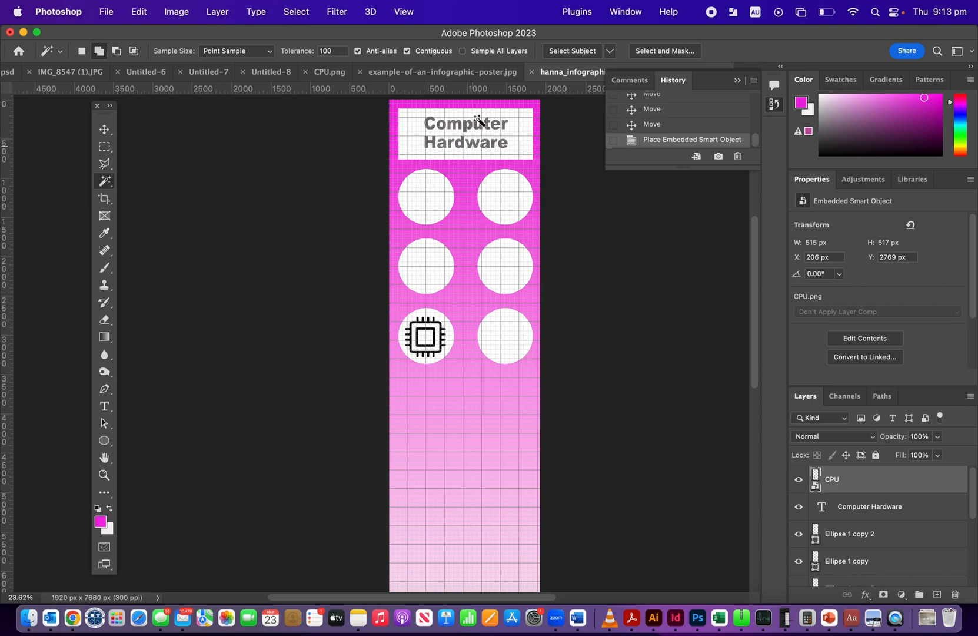
pyautogui.click(405, 13)
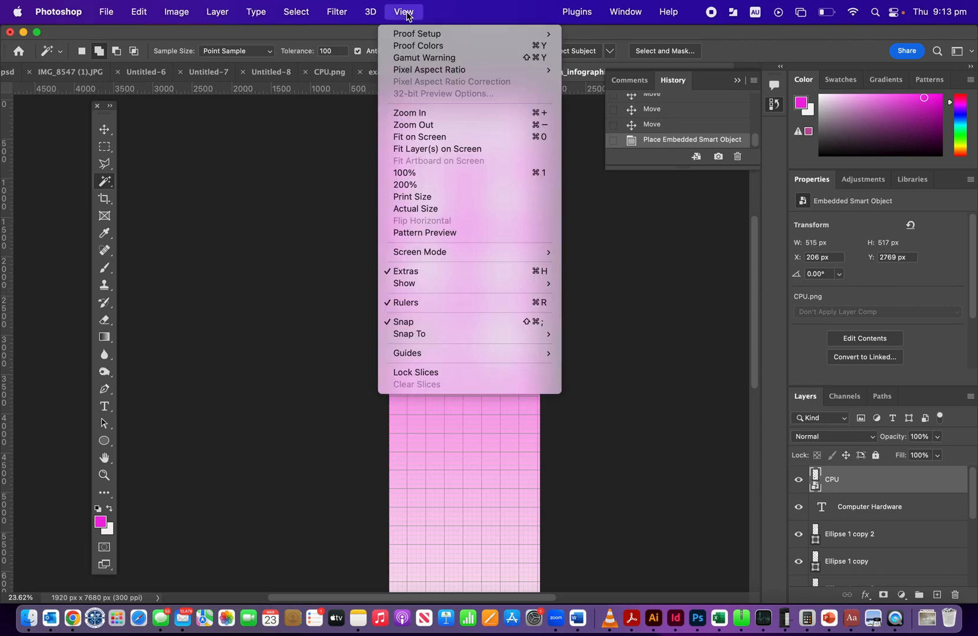
pyautogui.moveTo(415, 286)
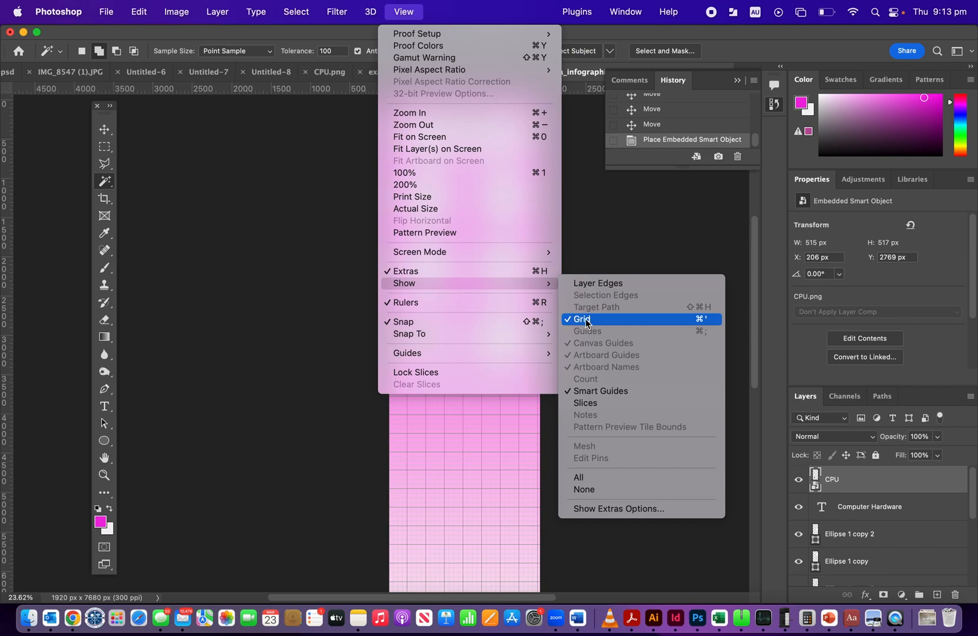
pyautogui.click(708, 322)
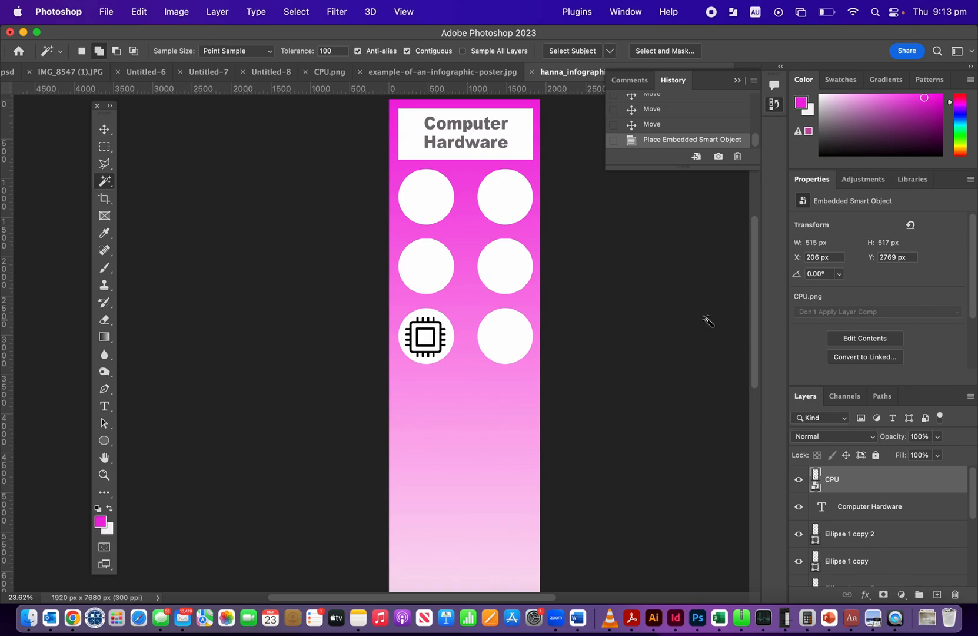
pyautogui.press('super+apostrophe')
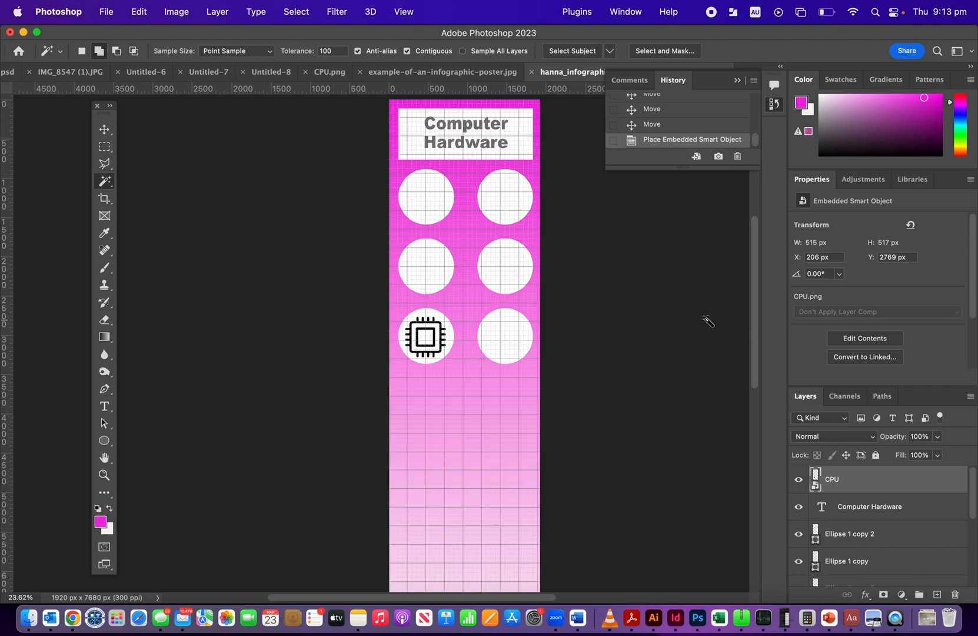
pyautogui.press('super+apostrophe')
pyautogui.press('super+apostrophe')
pyautogui.press('super+apostrophe')
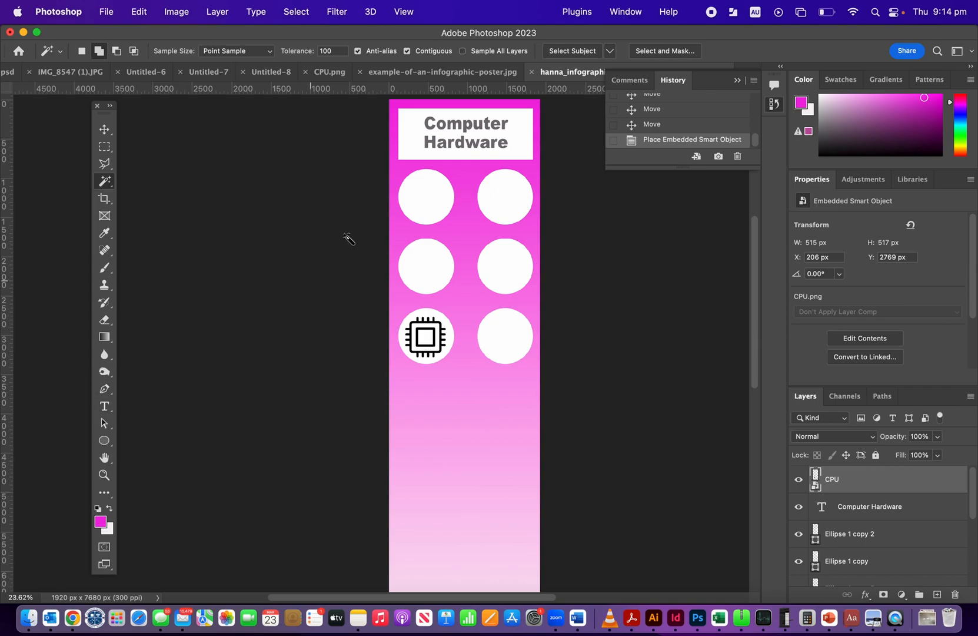
# Step: Add a 14 pt placeholder text box about as wide as the CPU circle just beneath it, and adjust its position slightly
pyautogui.click(104, 406)
pyautogui.moveTo(398, 380); pyautogui.dragTo(455, 395)
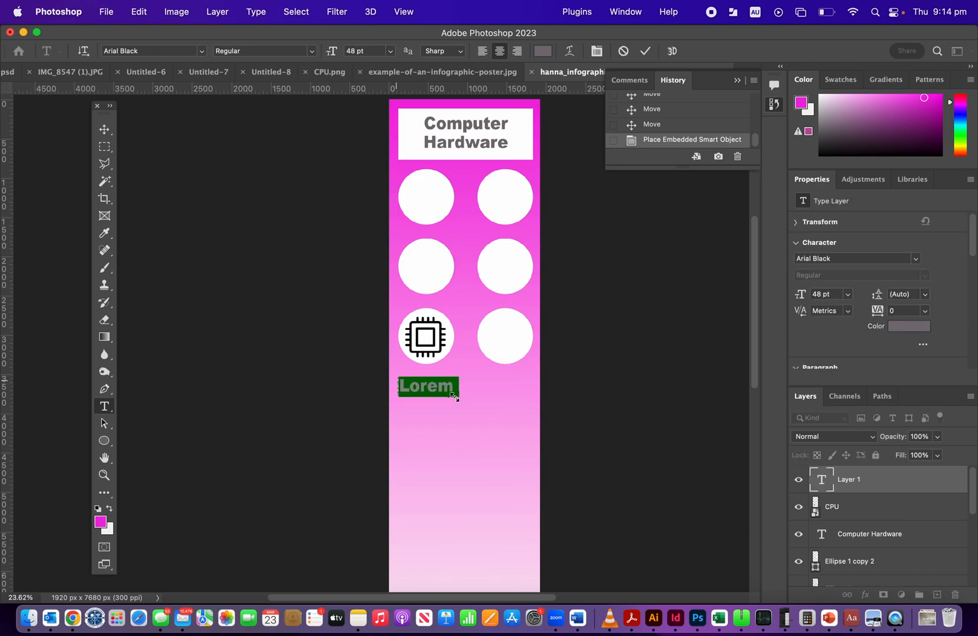
pyautogui.click(390, 52)
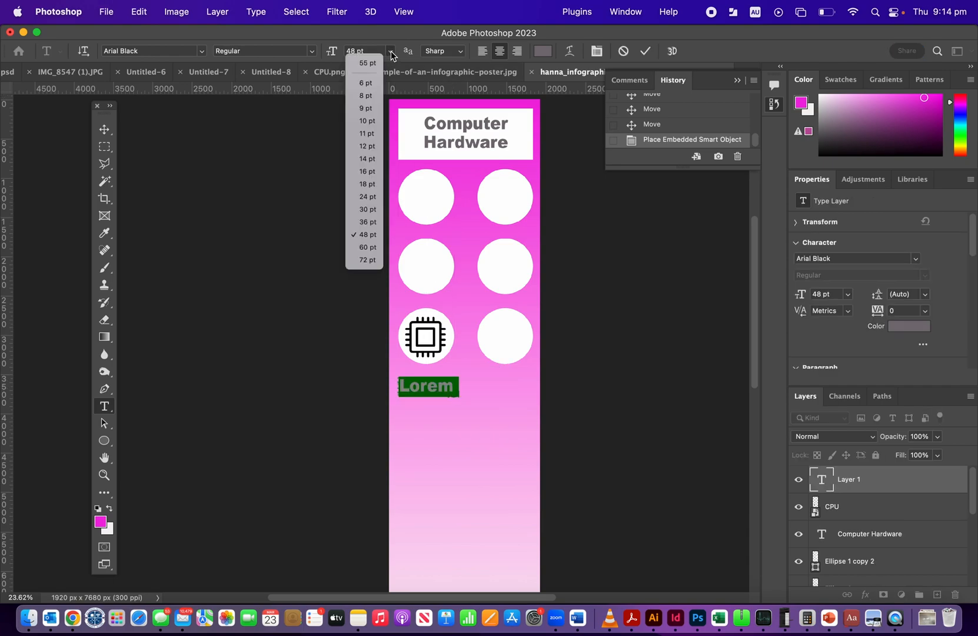
pyautogui.click(367, 159)
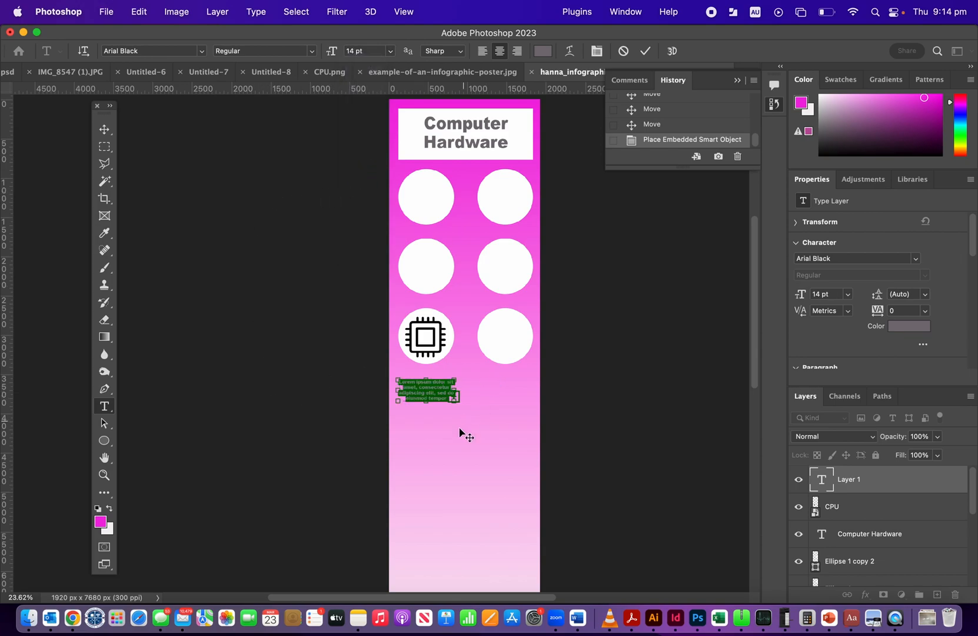
pyautogui.scroll(1, 480, 388)
pyautogui.click(104, 129)
pyautogui.scroll(5, 418, 409)
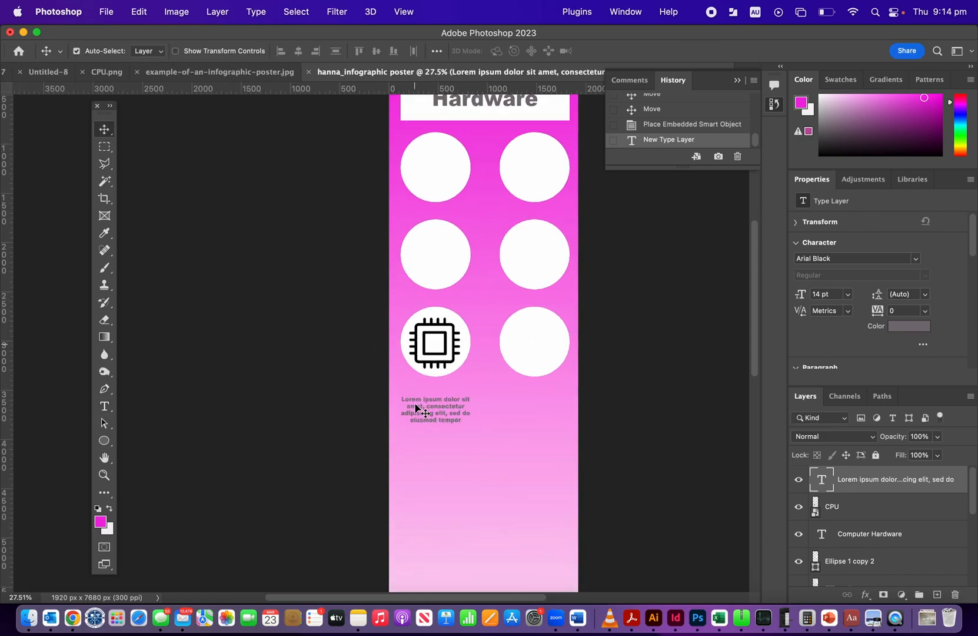
pyautogui.moveTo(431, 439)
pyautogui.mouseDown()
pyautogui.moveTo(436, 429)
pyautogui.moveTo(431, 443)
pyautogui.mouseUp()
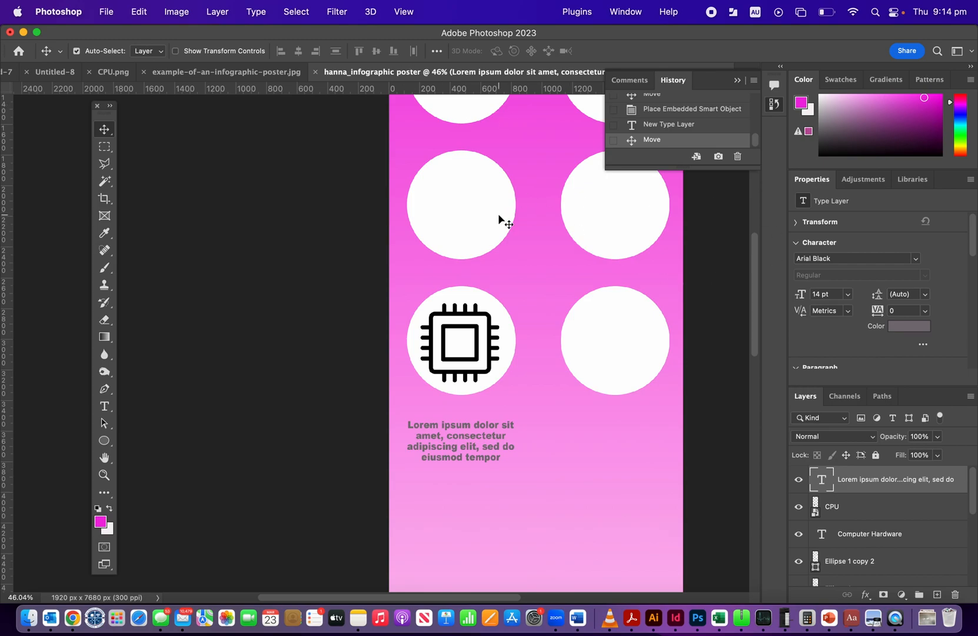
# Step: Try left, centre and right alignment on the placeholder text, and settle on left alignment
pyautogui.click(106, 407)
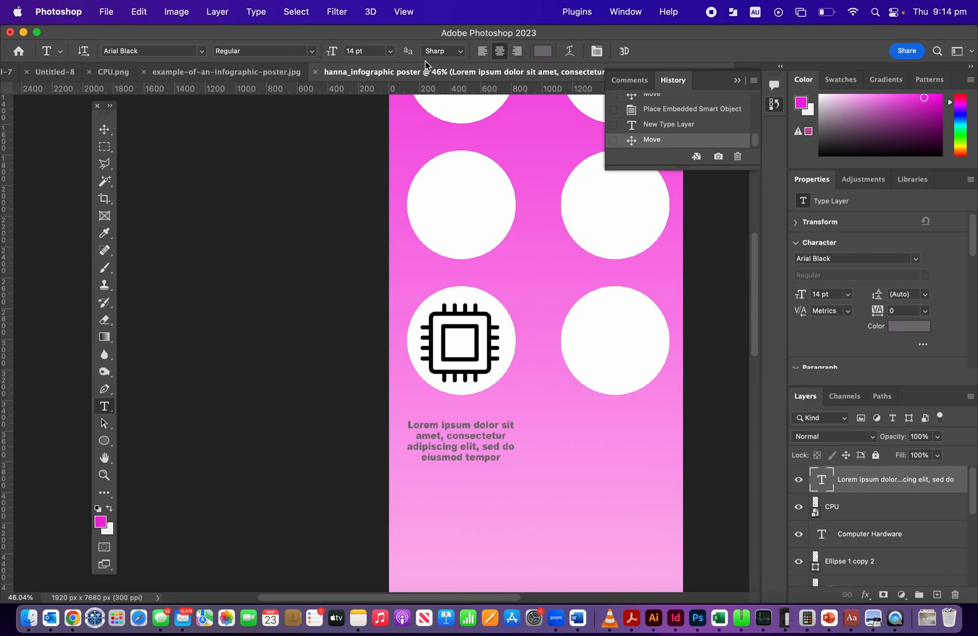
pyautogui.click(484, 53)
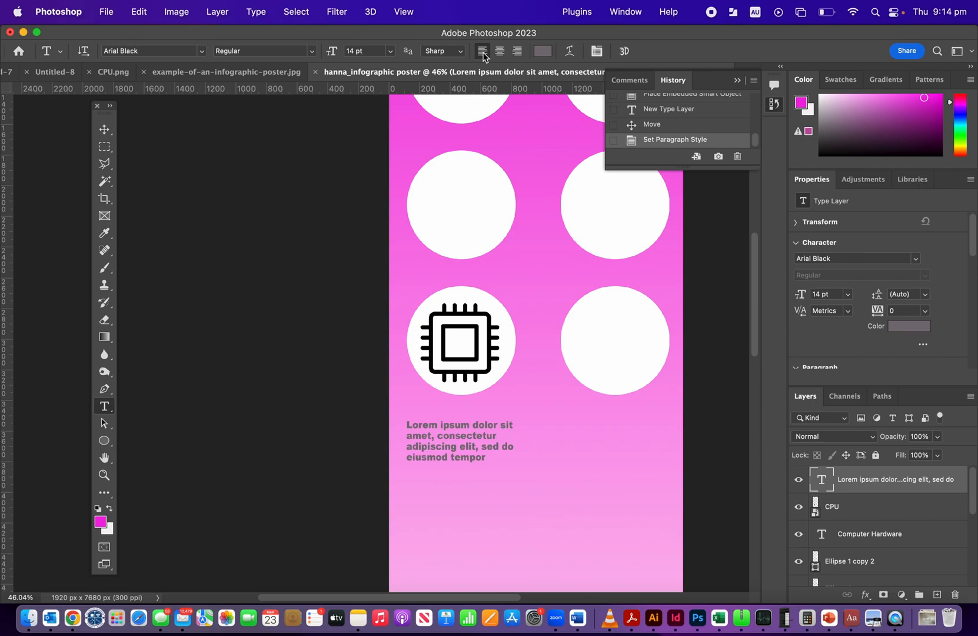
pyautogui.click(500, 52)
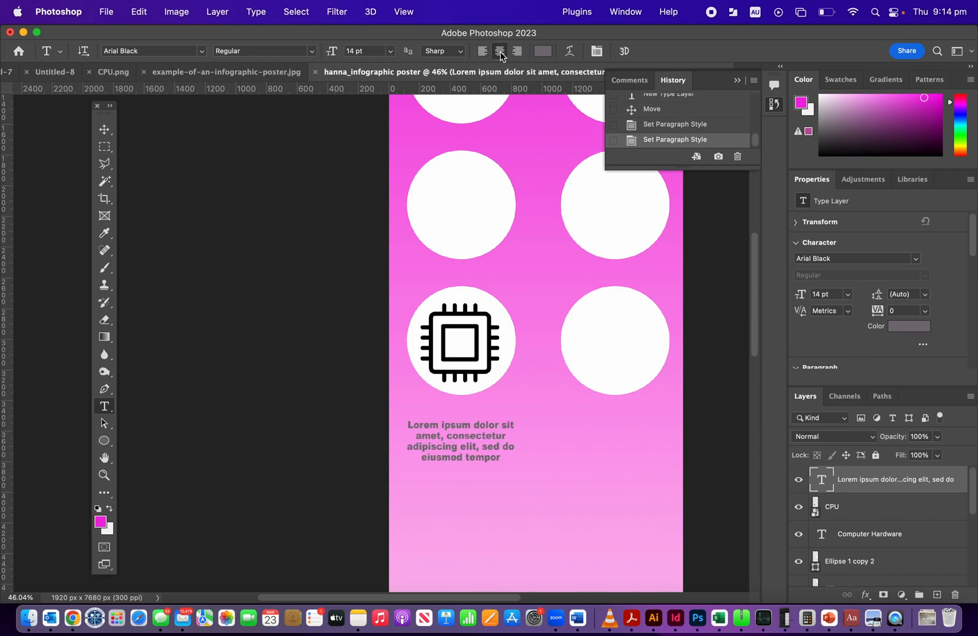
pyautogui.click(518, 53)
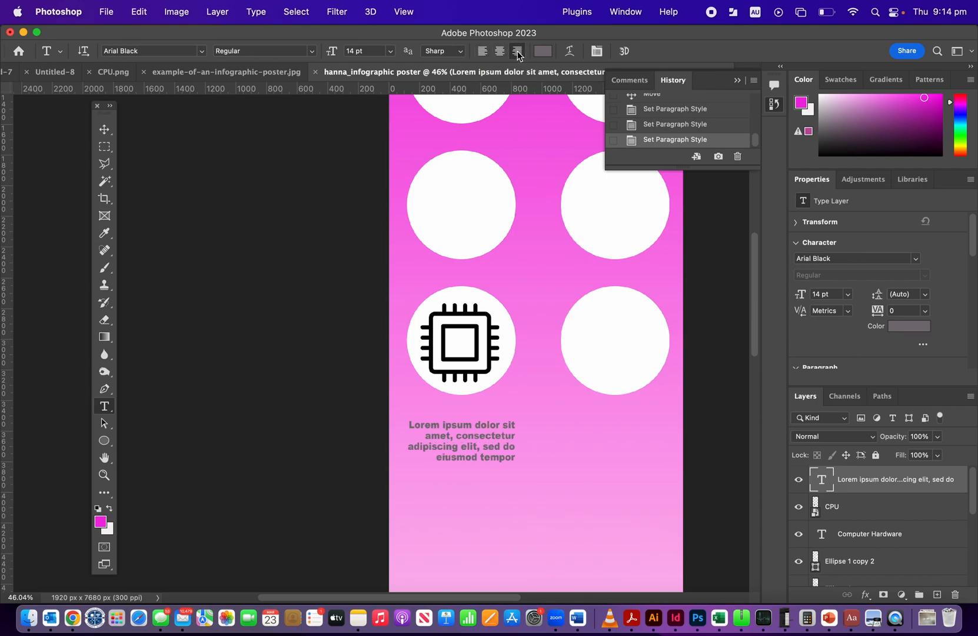
pyautogui.click(483, 53)
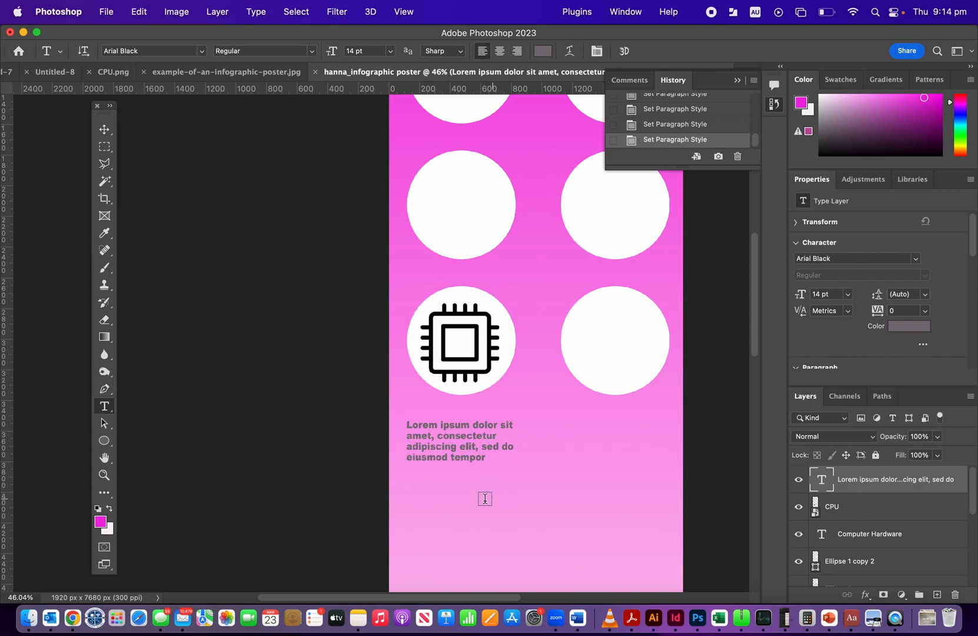
# Step: Move the placeholder caption slightly up and to the right, closer beneath the CPU circle, and show the grid
pyautogui.click(105, 129)
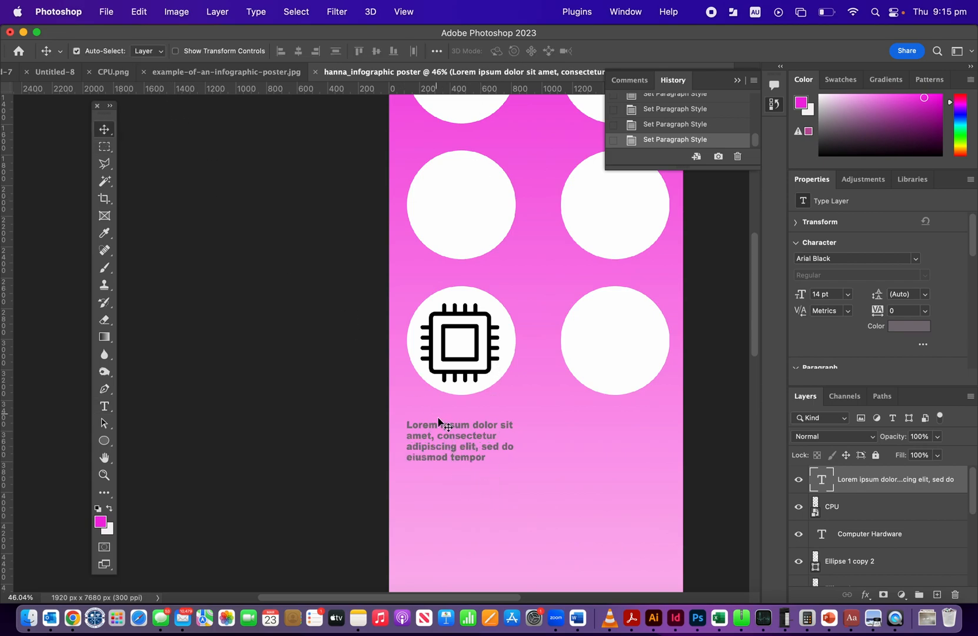
pyautogui.moveTo(428, 451); pyautogui.dragTo(434, 443)
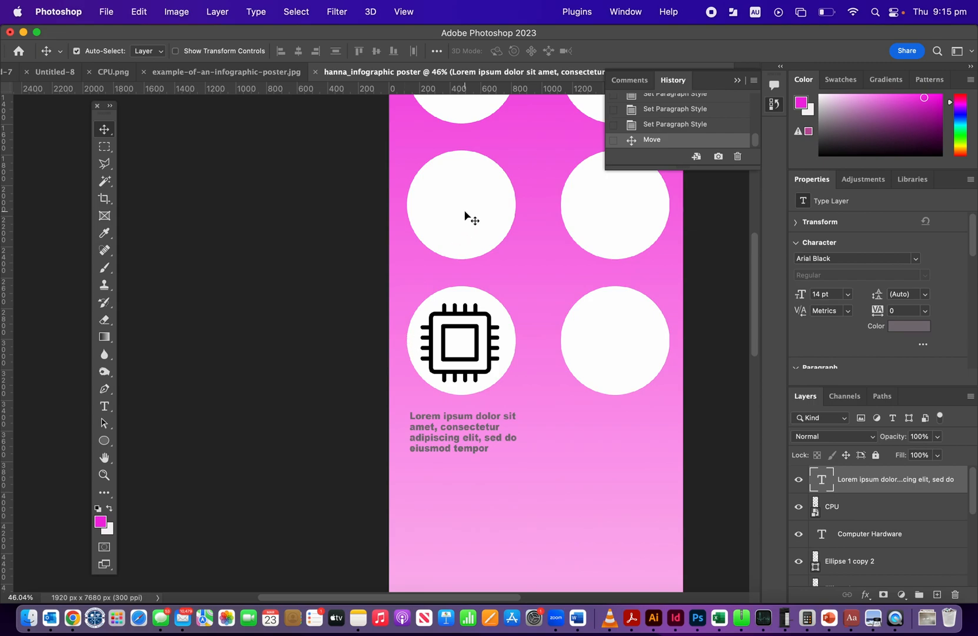
pyautogui.press('super')
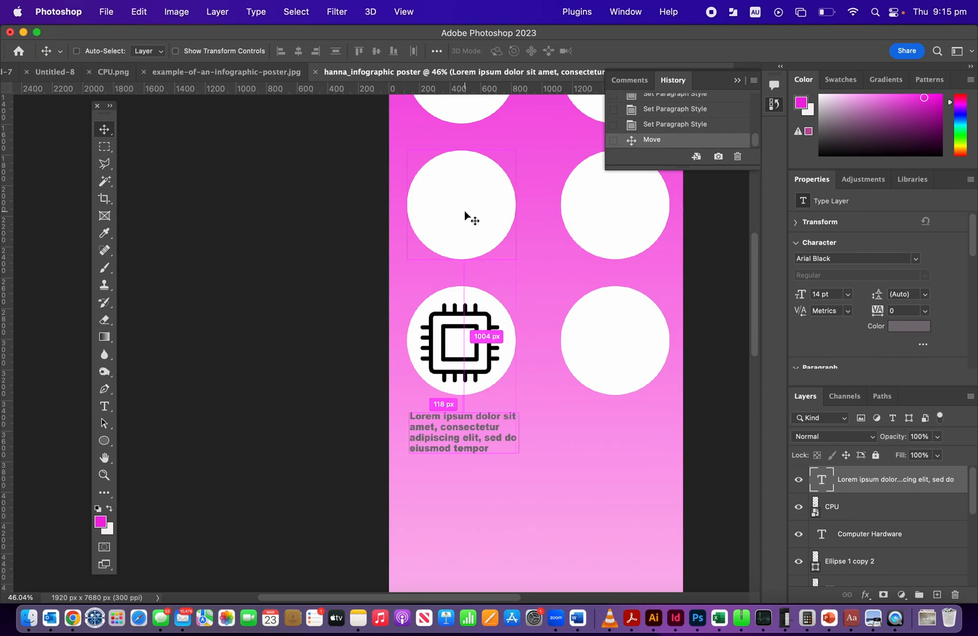
pyautogui.press('super+apostrophe')
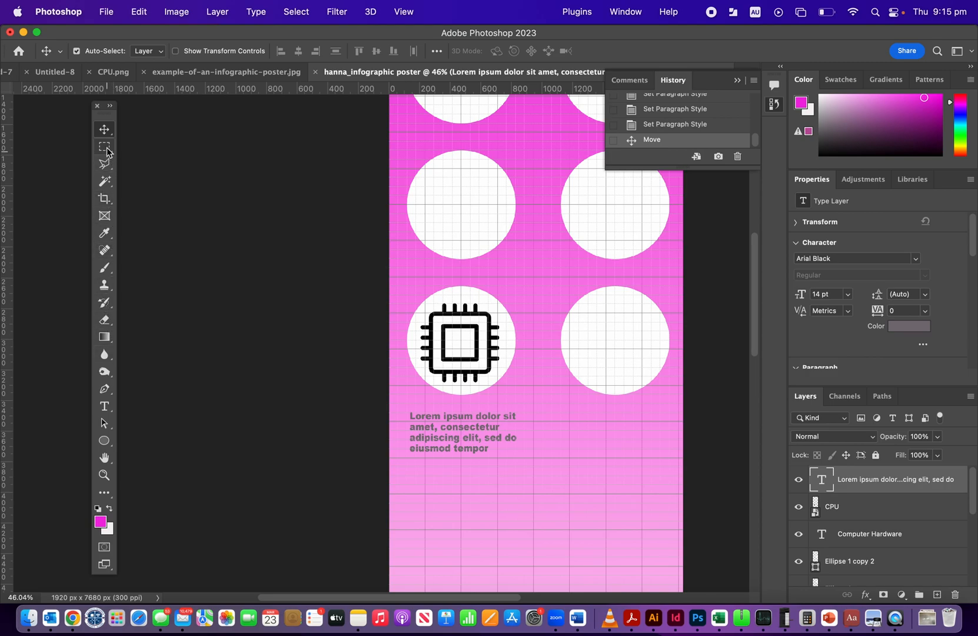
pyautogui.click(104, 406)
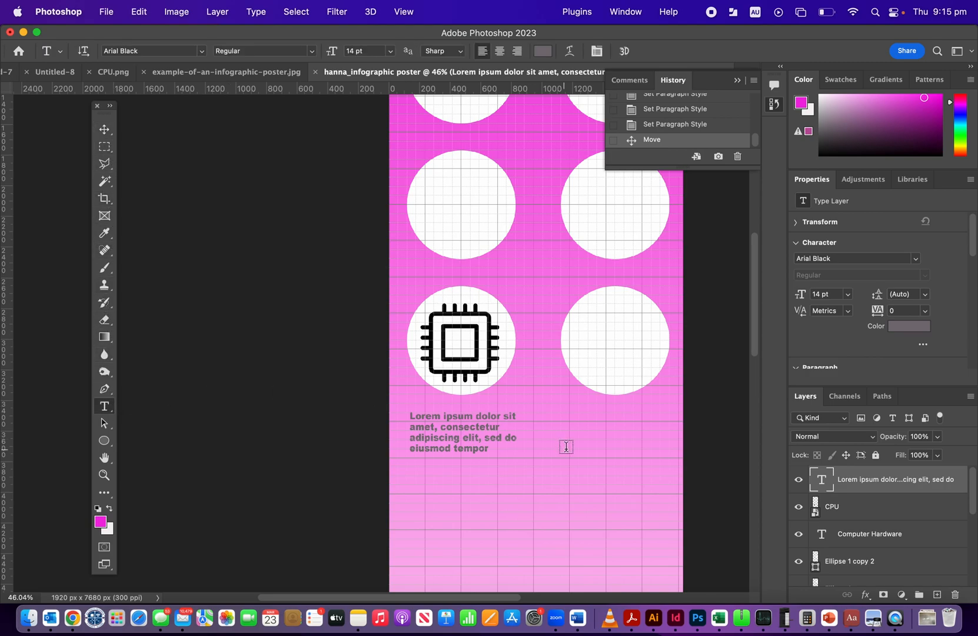
pyautogui.click(555, 409)
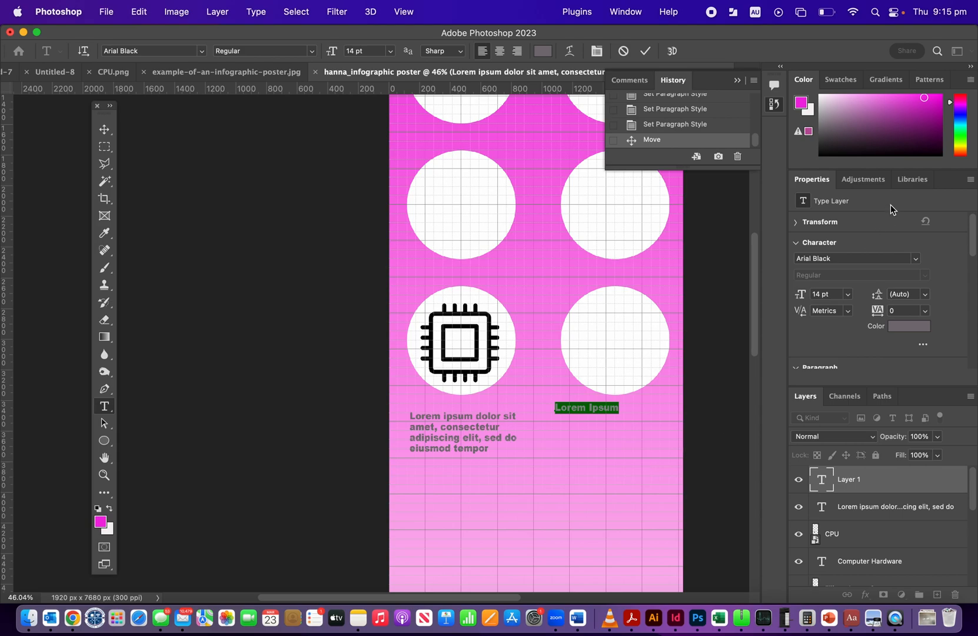
pyautogui.click(682, 122)
pyautogui.click(682, 122)
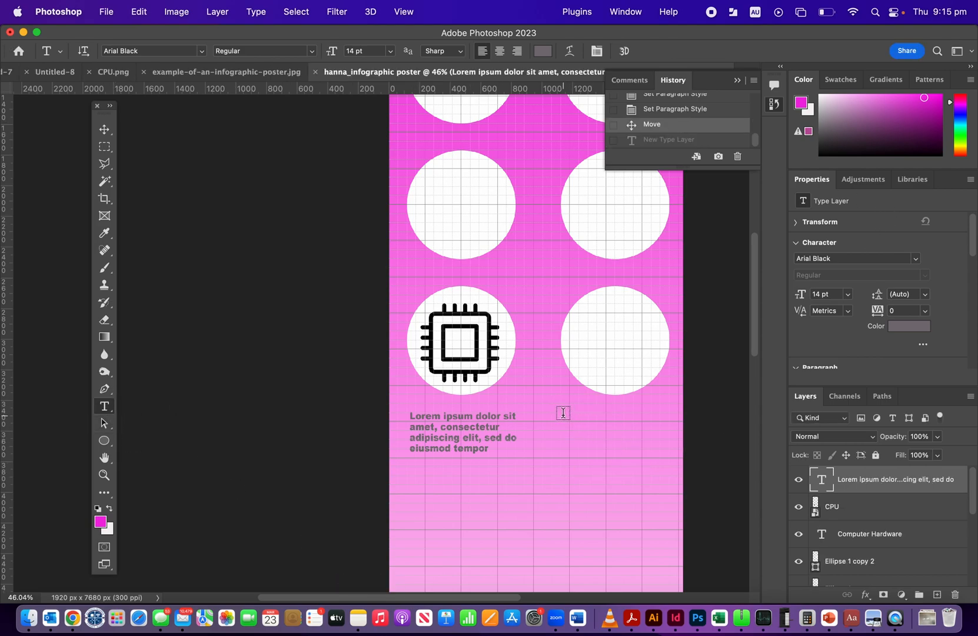
# Step: Add a right-aligned 14 pt placeholder text box, nearly as wide as the circle, beneath the right circle of the third row
pyautogui.moveTo(561, 412); pyautogui.dragTo(663, 455)
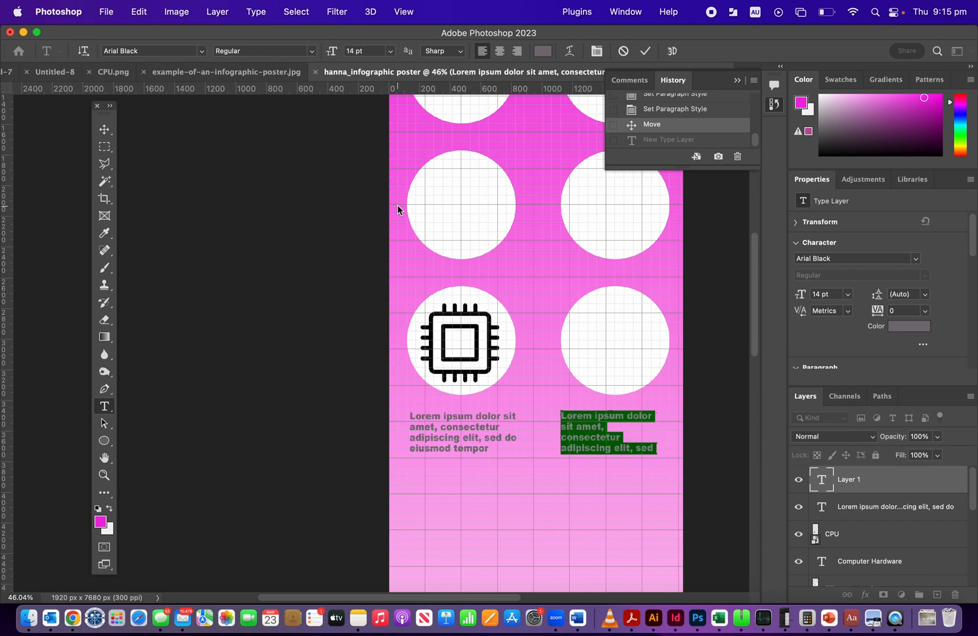
pyautogui.click(518, 52)
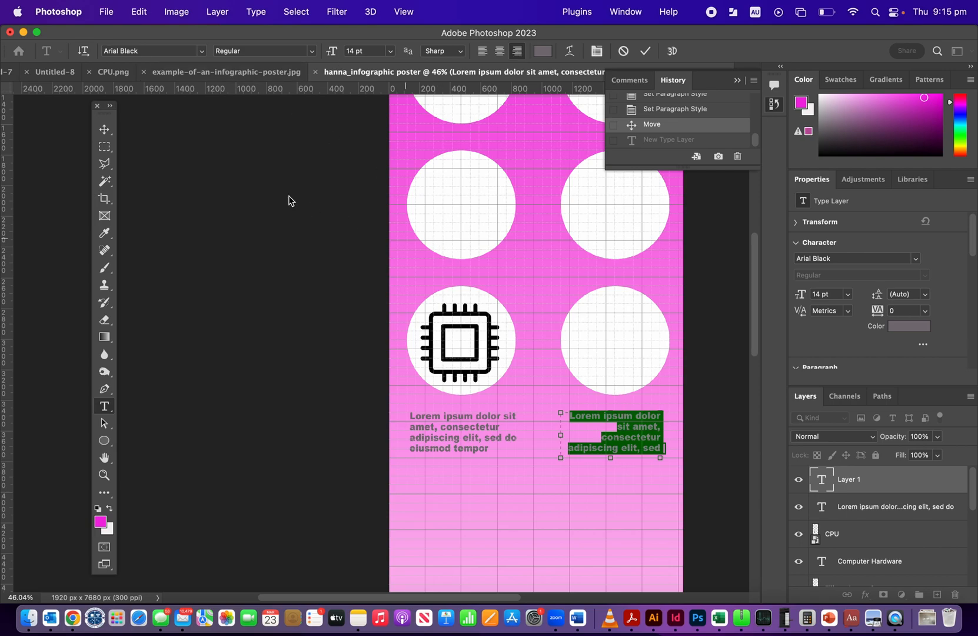
pyautogui.click(104, 129)
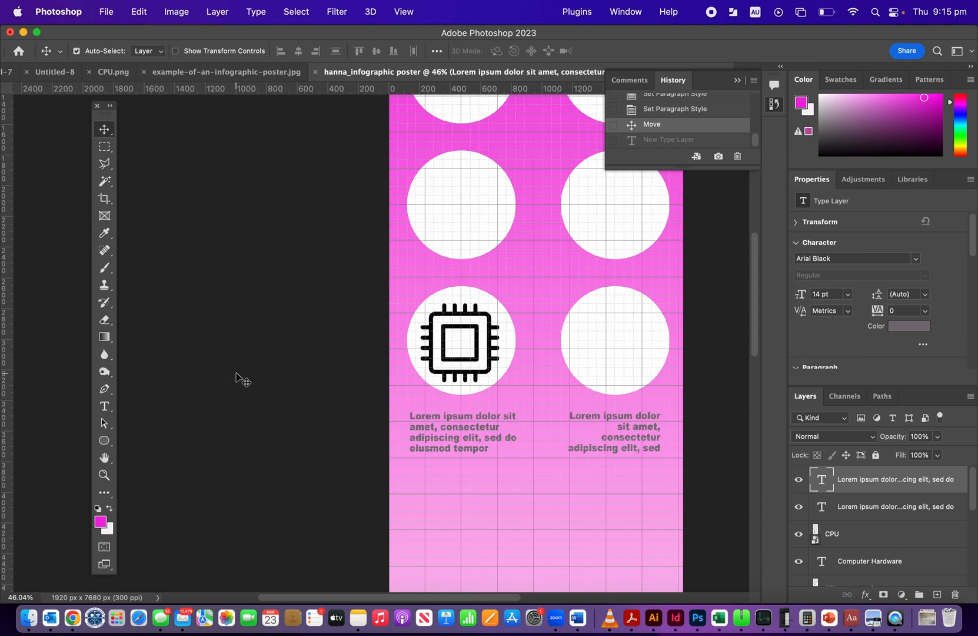
# Step: Add two vertical guides, one along the left edge of each column of circles
pyautogui.click(433, 427)
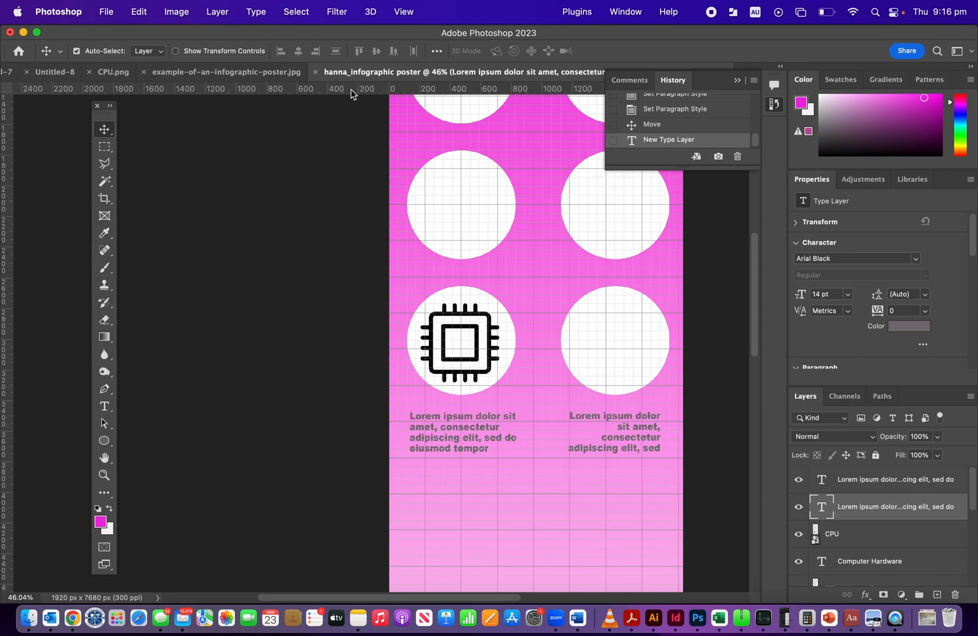
pyautogui.click(405, 12)
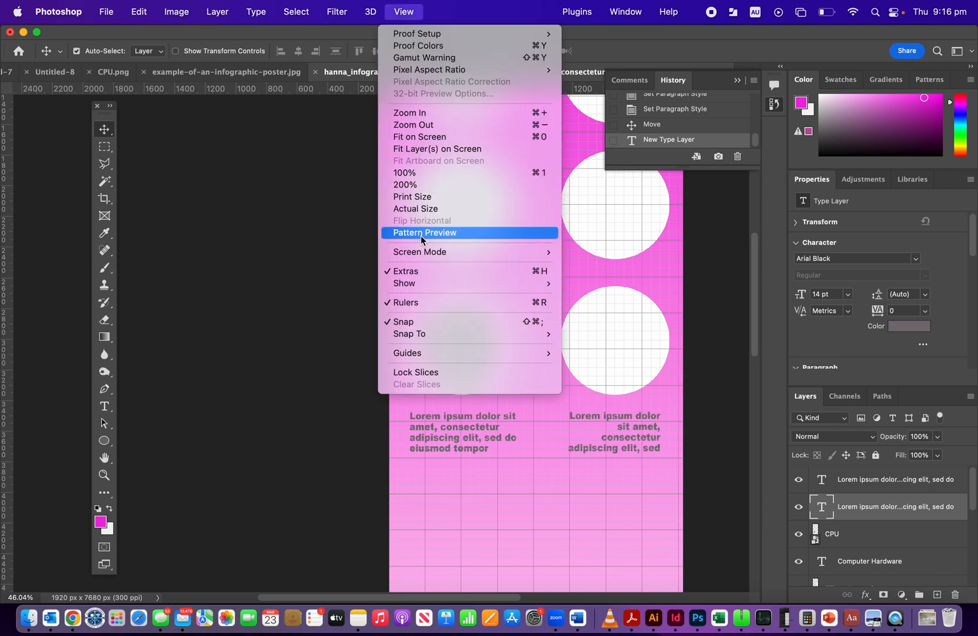
pyautogui.click(217, 210)
pyautogui.moveTo(6, 229); pyautogui.dragTo(404, 240)
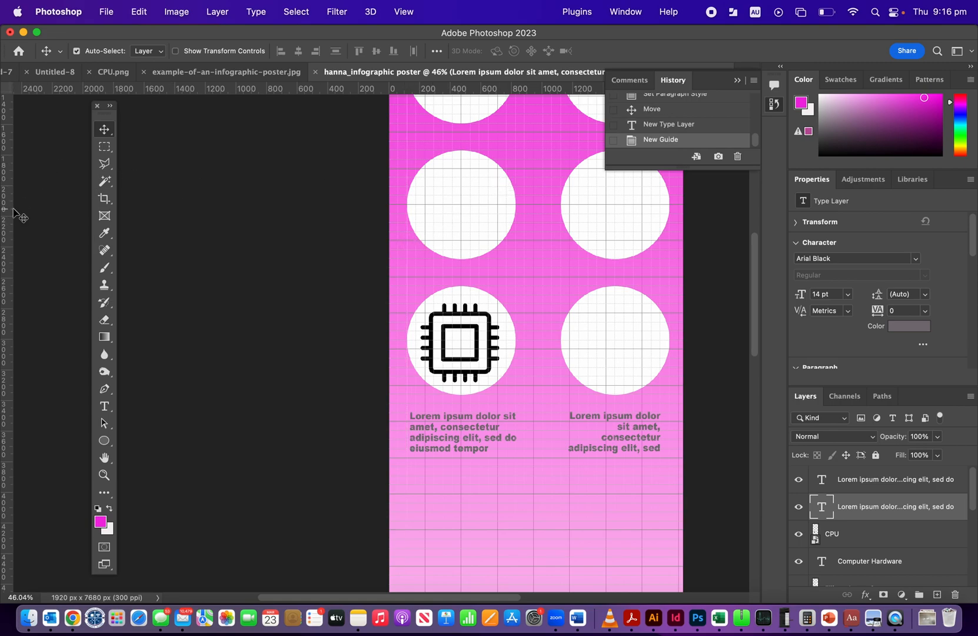
pyautogui.moveTo(16, 209); pyautogui.dragTo(569, 242)
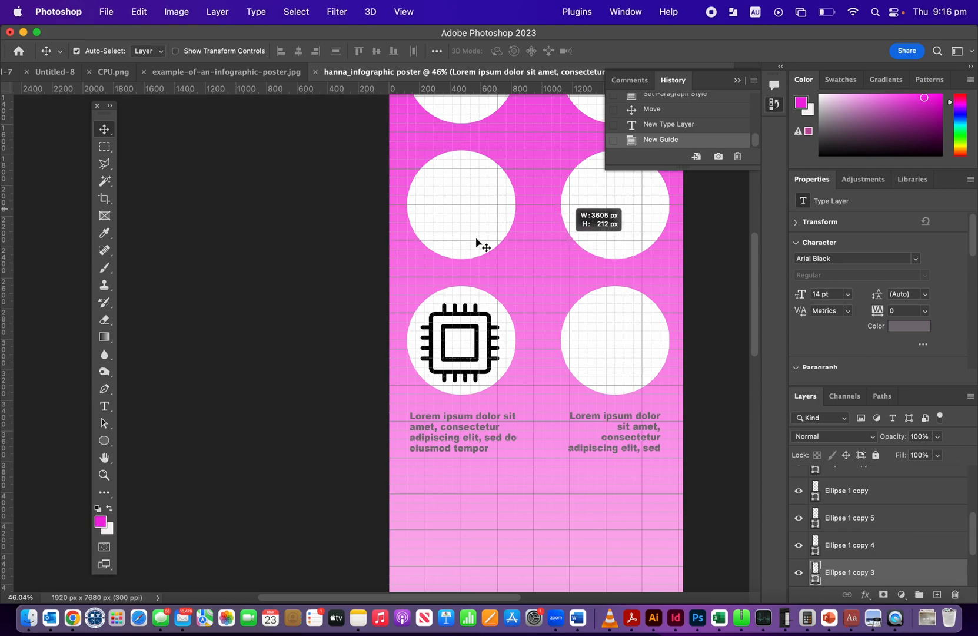
pyautogui.moveTo(10, 208); pyautogui.dragTo(559, 257)
# Step: Shift the caption beneath the right circle slightly left, and select the caption beneath the CPU circle
pyautogui.click(612, 433)
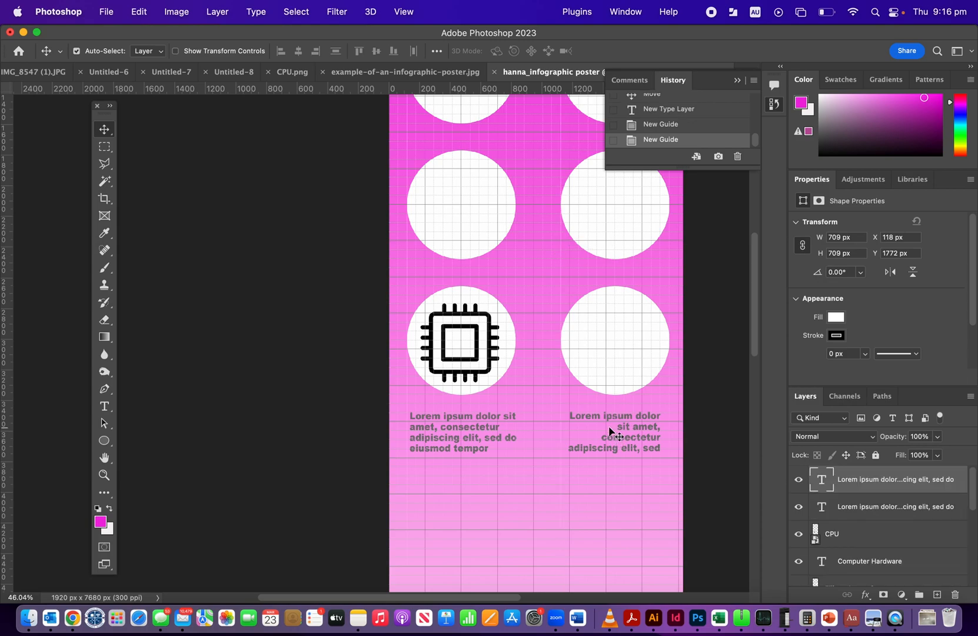
pyautogui.moveTo(626, 432); pyautogui.dragTo(625, 431)
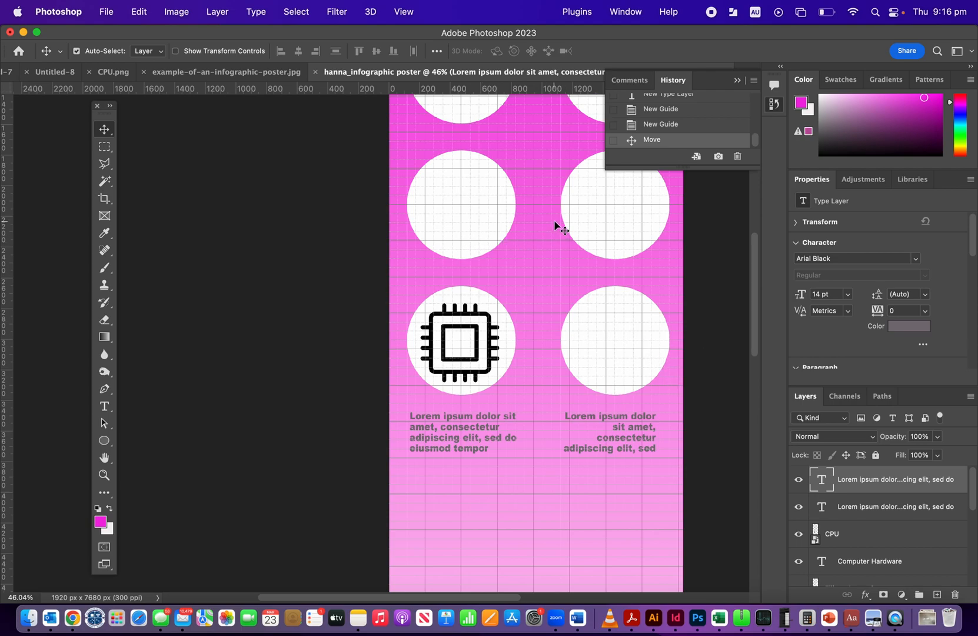
pyautogui.click(468, 417)
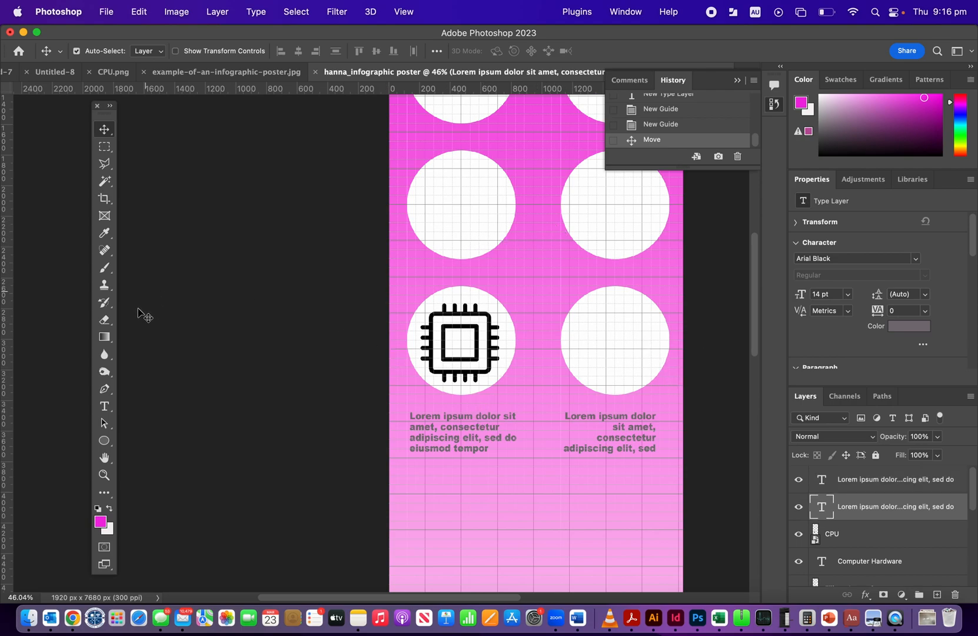
pyautogui.click(103, 408)
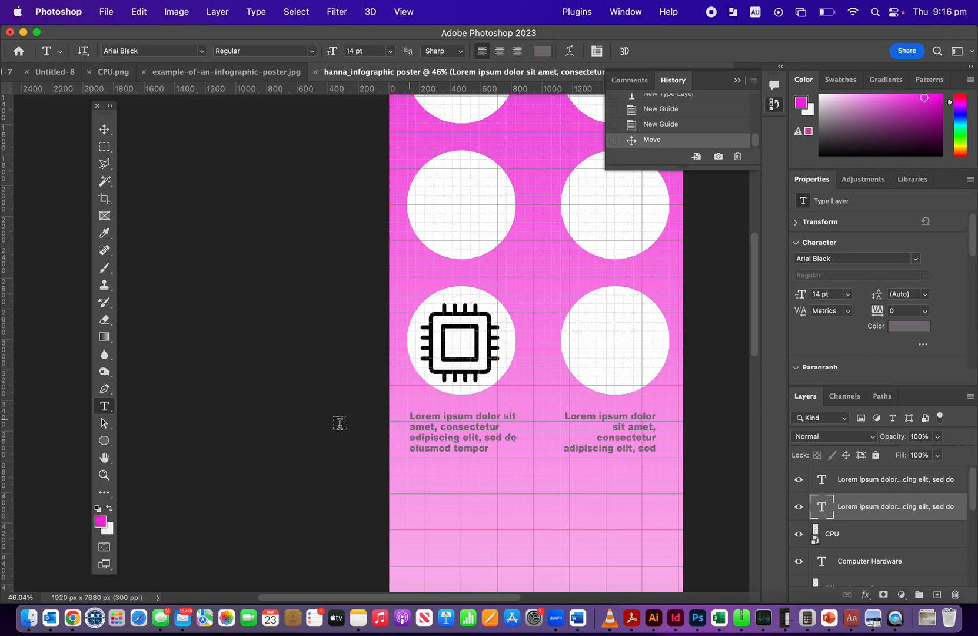
pyautogui.click(104, 130)
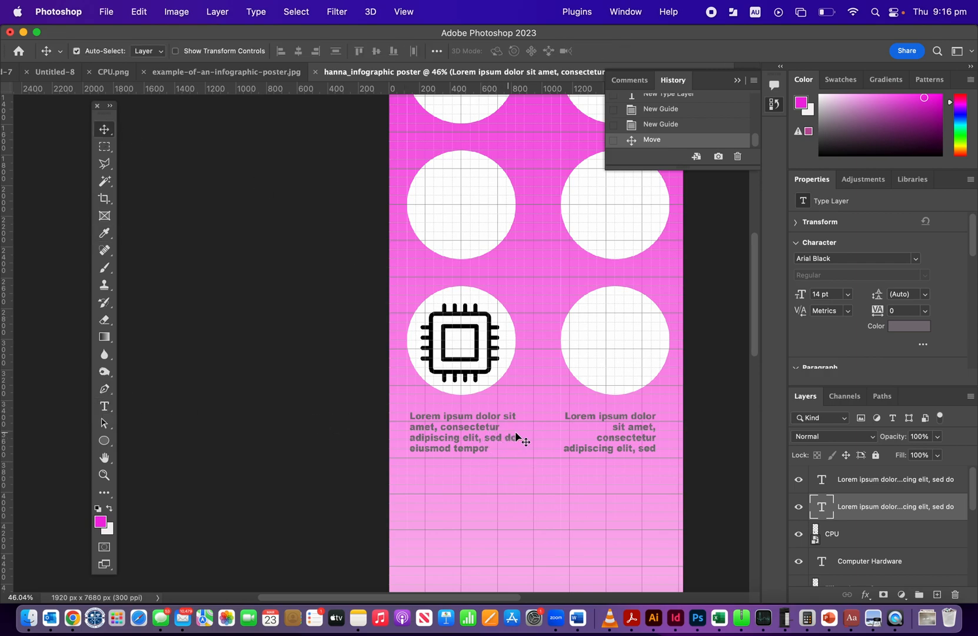
pyautogui.moveTo(516, 435); pyautogui.dragTo(503, 435)
pyautogui.scroll(15, 719, 301)
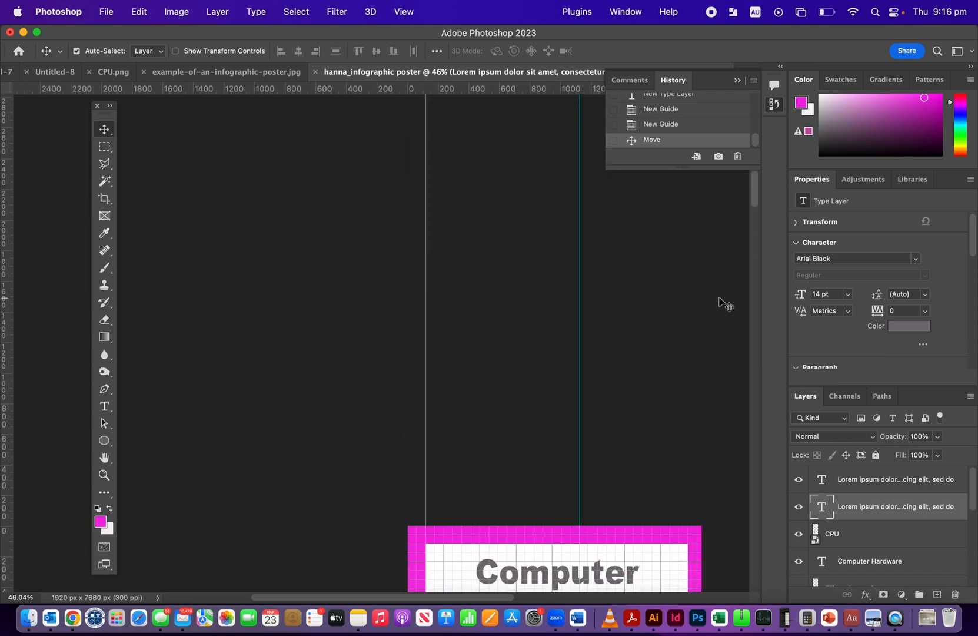
pyautogui.scroll(-5, 719, 301)
pyautogui.hscroll(4, 719, 302)
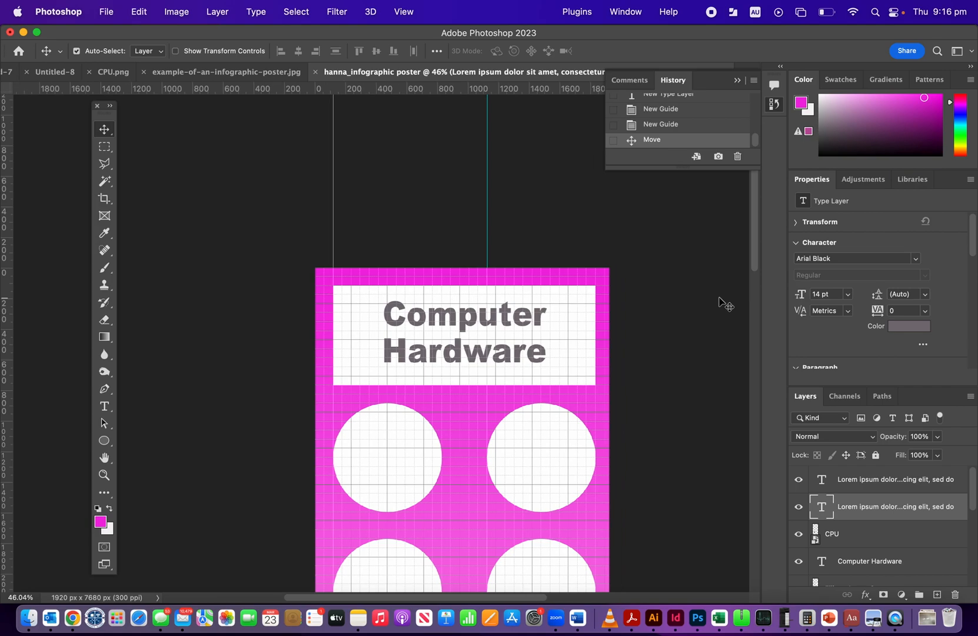
pyautogui.scroll(-3, 719, 299)
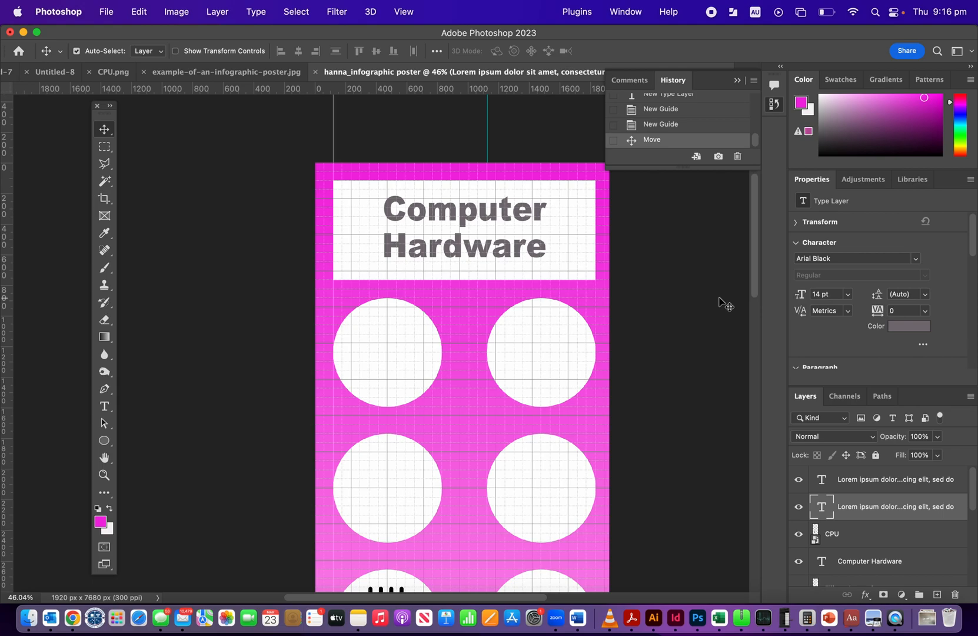
pyautogui.hscroll(2, 719, 301)
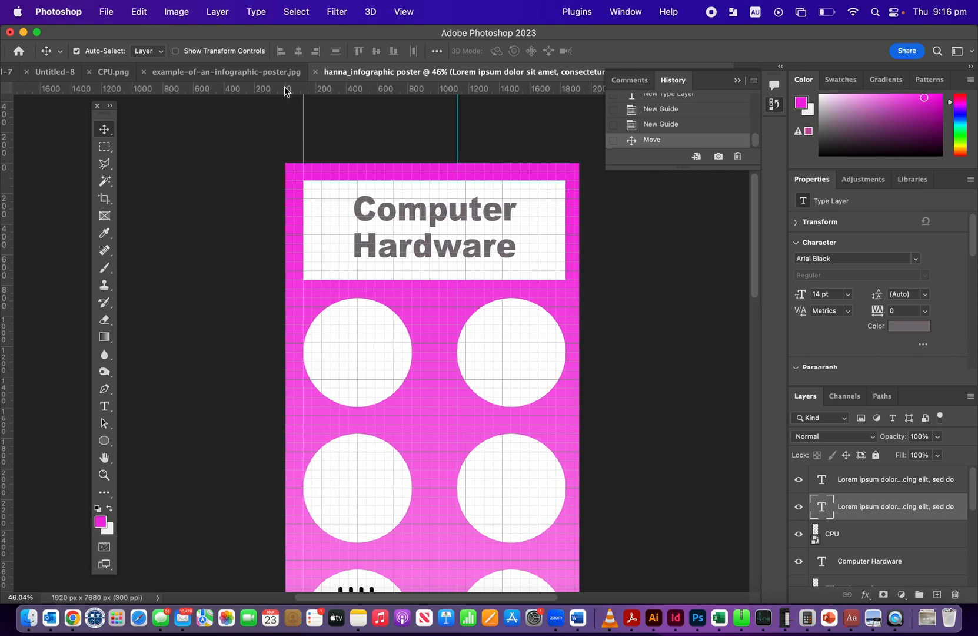
# Step: Save the poster on the computer to the Desktop as a Photoshop PSD file, with Maximize Compatibility on
pyautogui.click(108, 13)
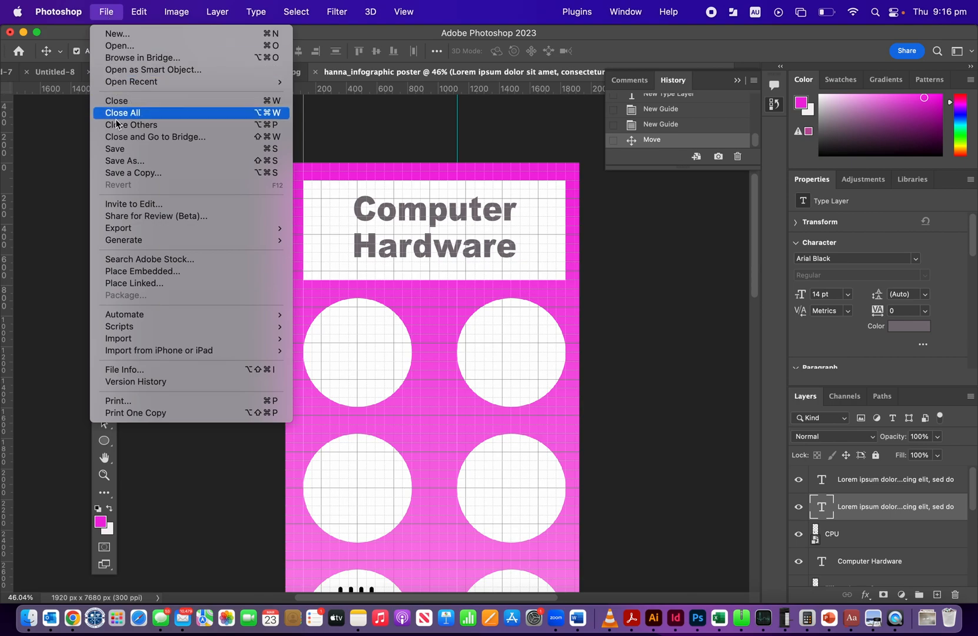
pyautogui.click(124, 161)
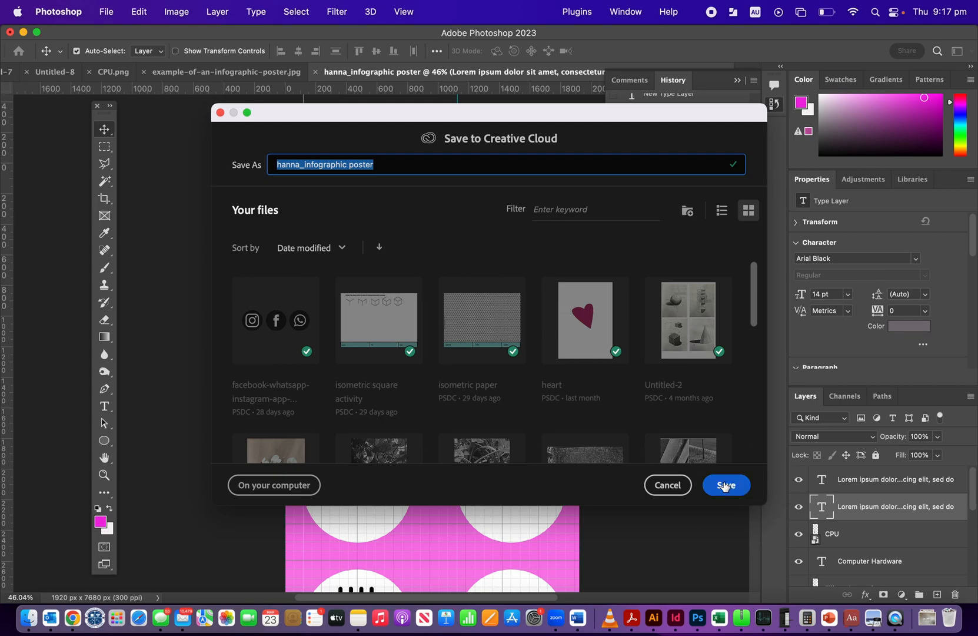
pyautogui.click(273, 485)
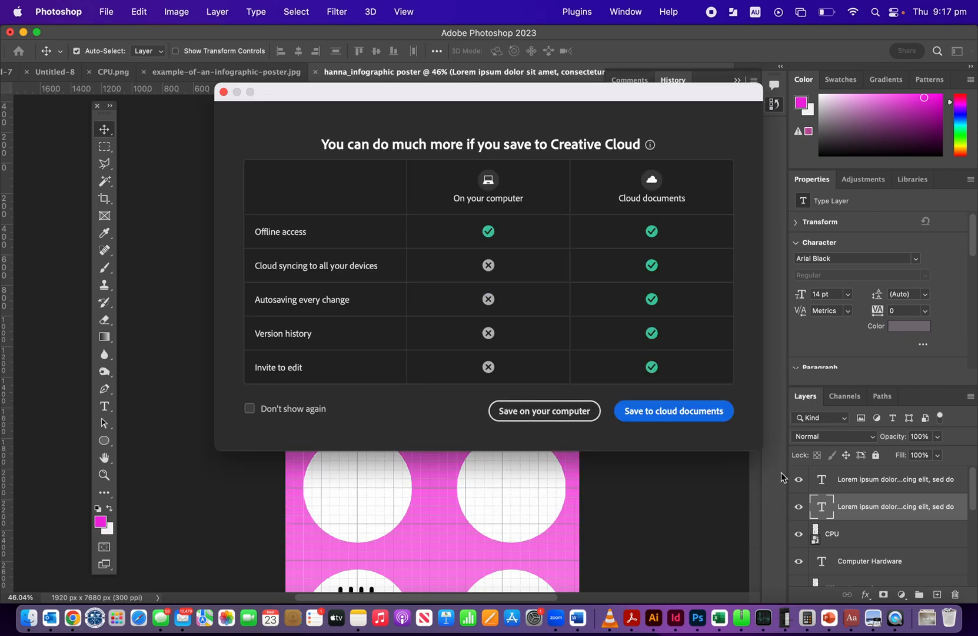
pyautogui.click(557, 413)
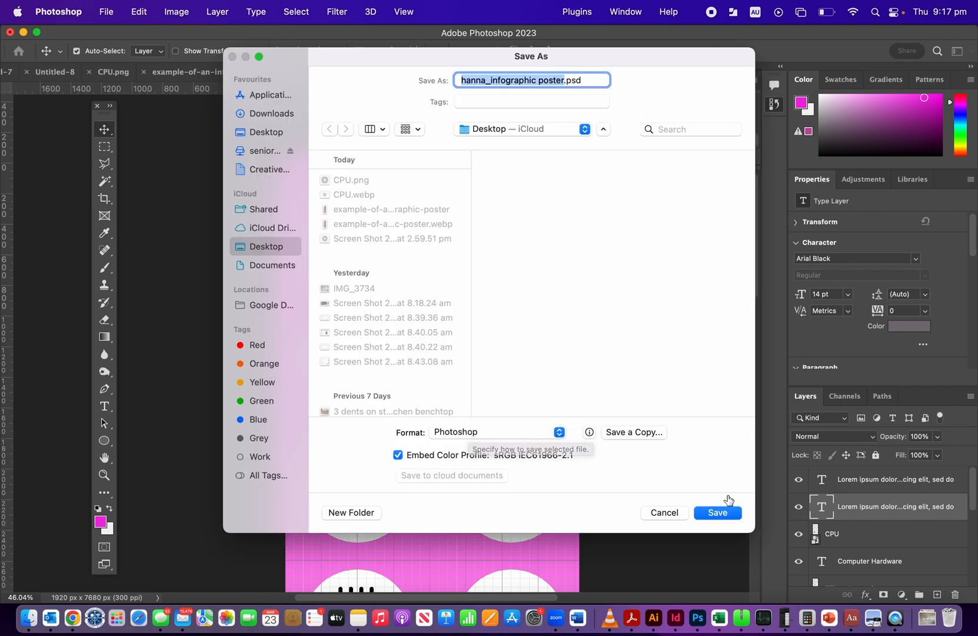
pyautogui.click(712, 513)
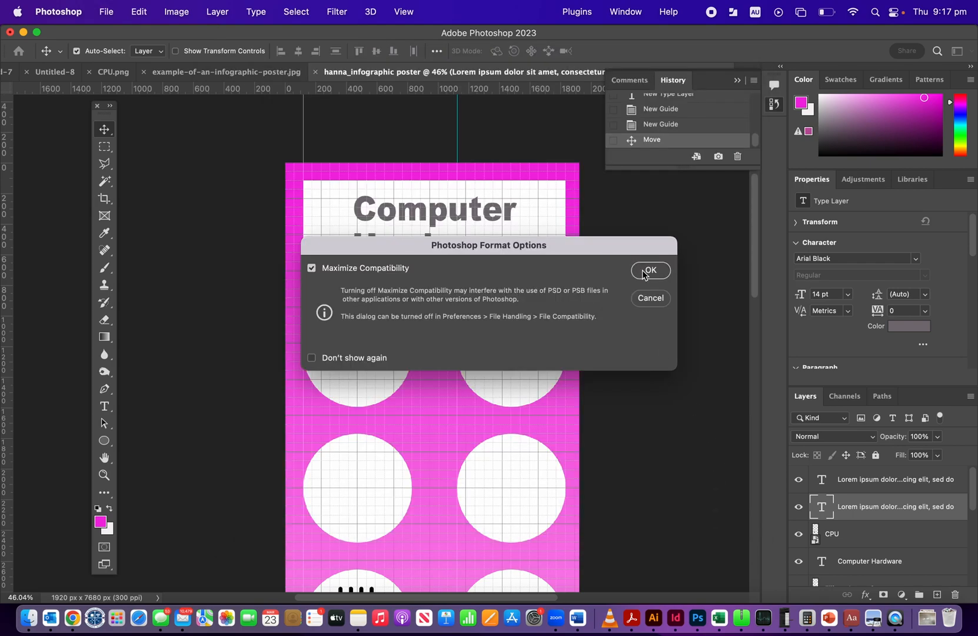
pyautogui.click(649, 271)
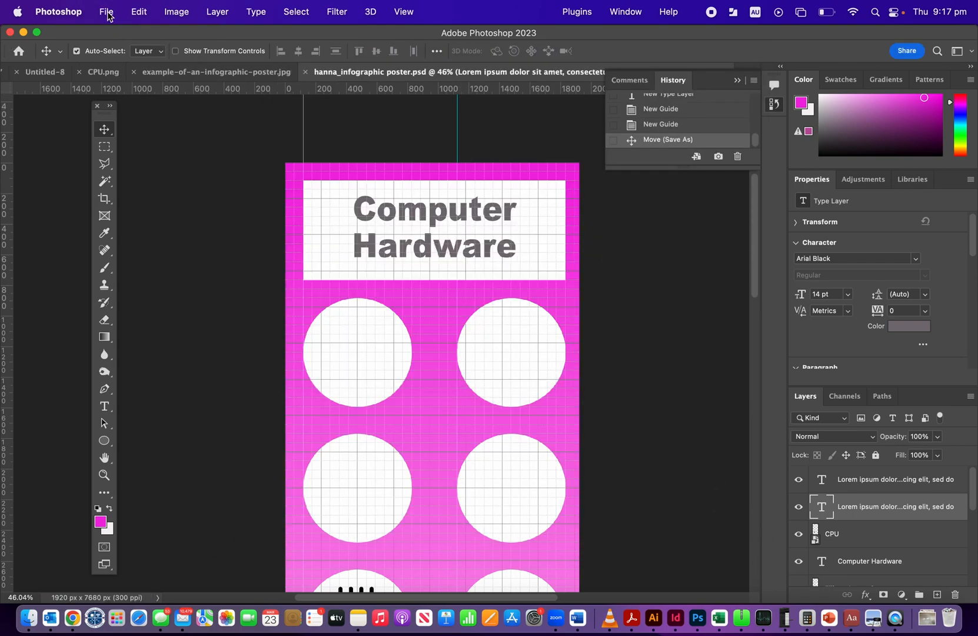
# Step: Save the poster to the Desktop as a Photoshop PDF with the High Quality Print preset, preserving Photoshop editing capabilities
pyautogui.click(107, 13)
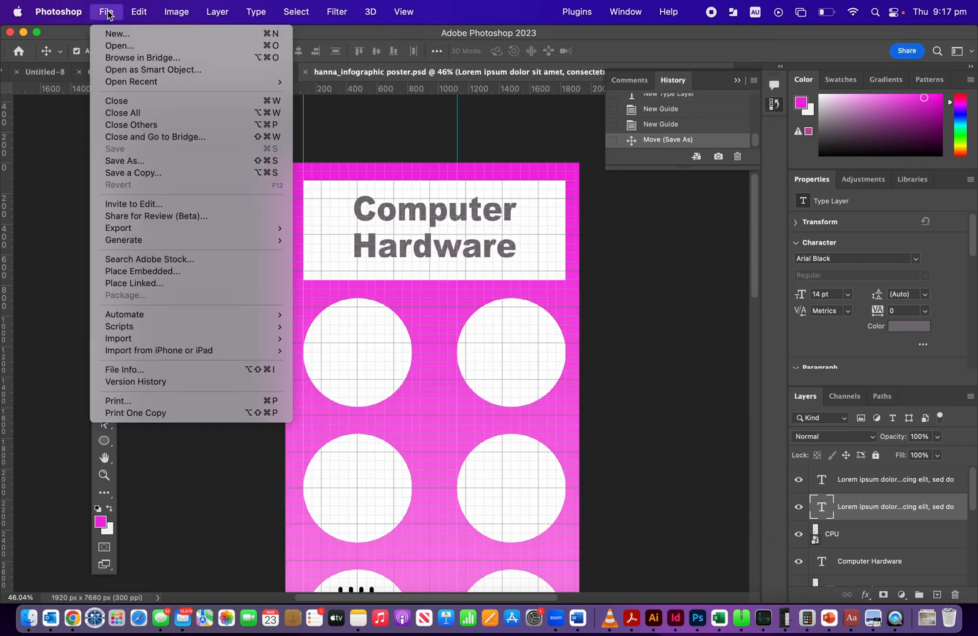
pyautogui.click(132, 161)
pyautogui.click(489, 433)
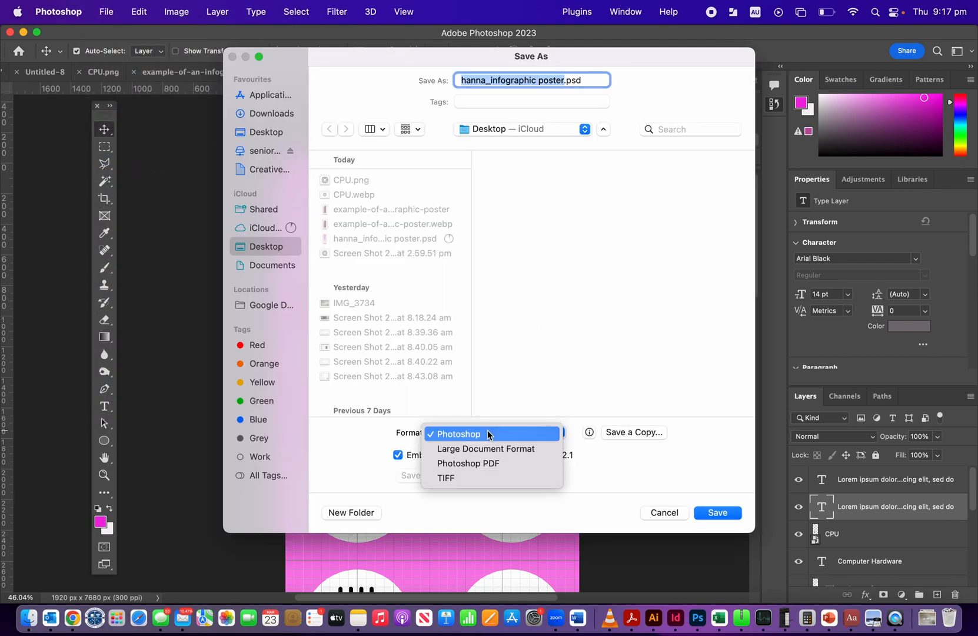
pyautogui.click(487, 434)
pyautogui.click(487, 433)
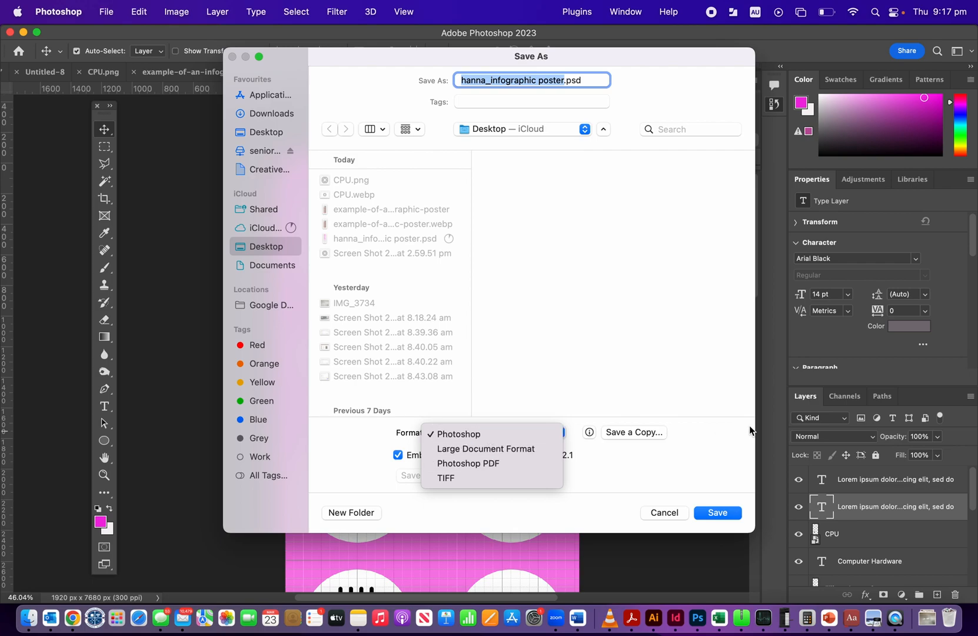
pyautogui.click(481, 464)
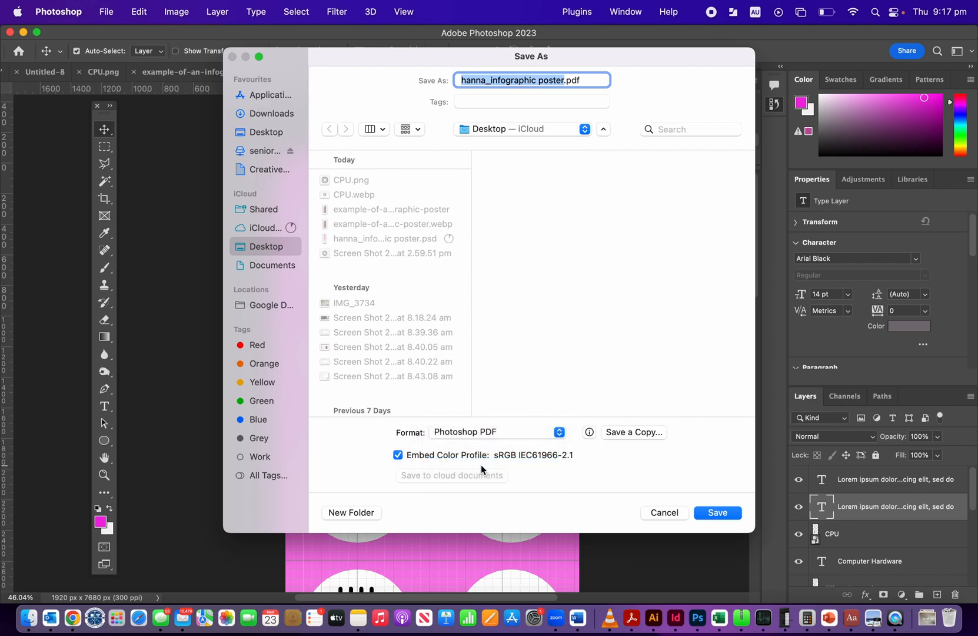
pyautogui.click(717, 512)
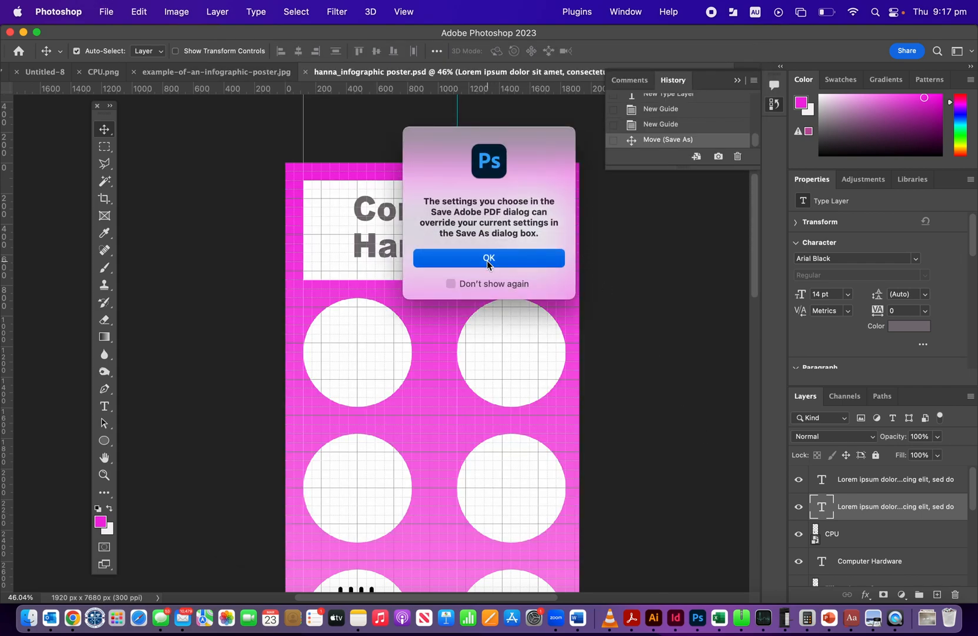
pyautogui.click(488, 258)
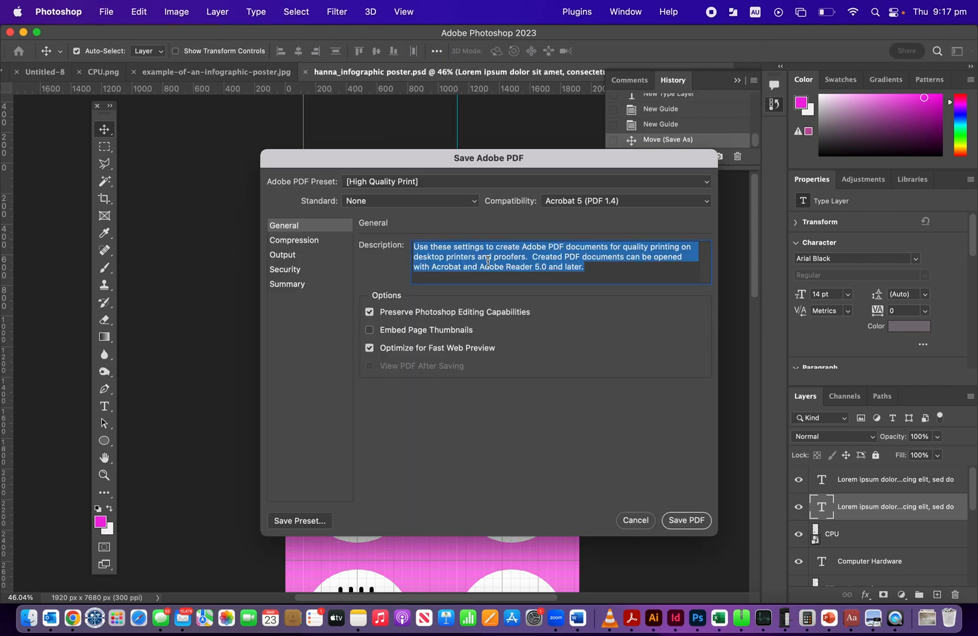
pyautogui.click(676, 520)
pyautogui.click(492, 292)
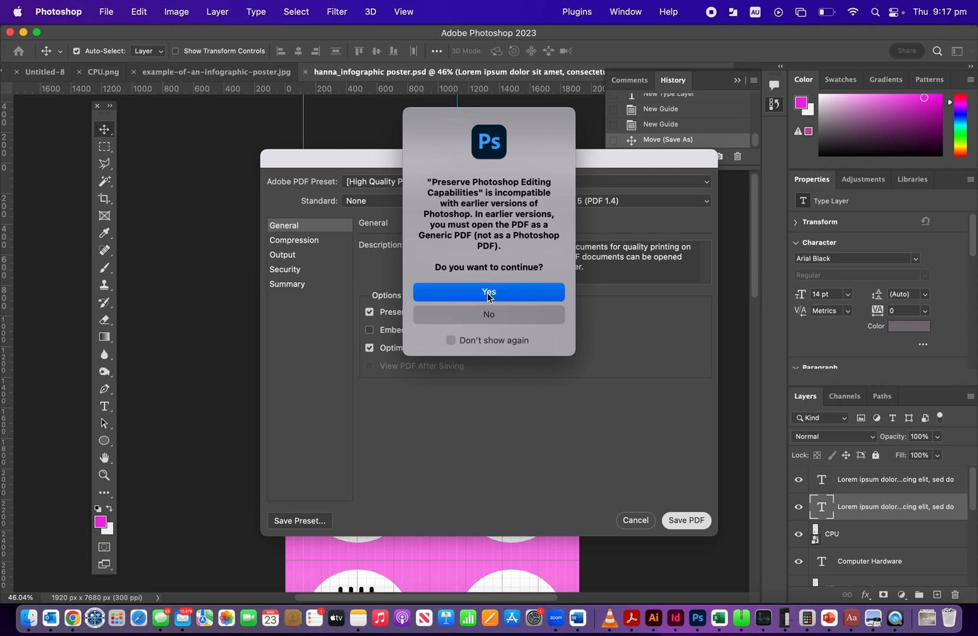
# Step: Switch to Finder and try to open the poster's PDF from the Desktop folder
pyautogui.click(29, 618)
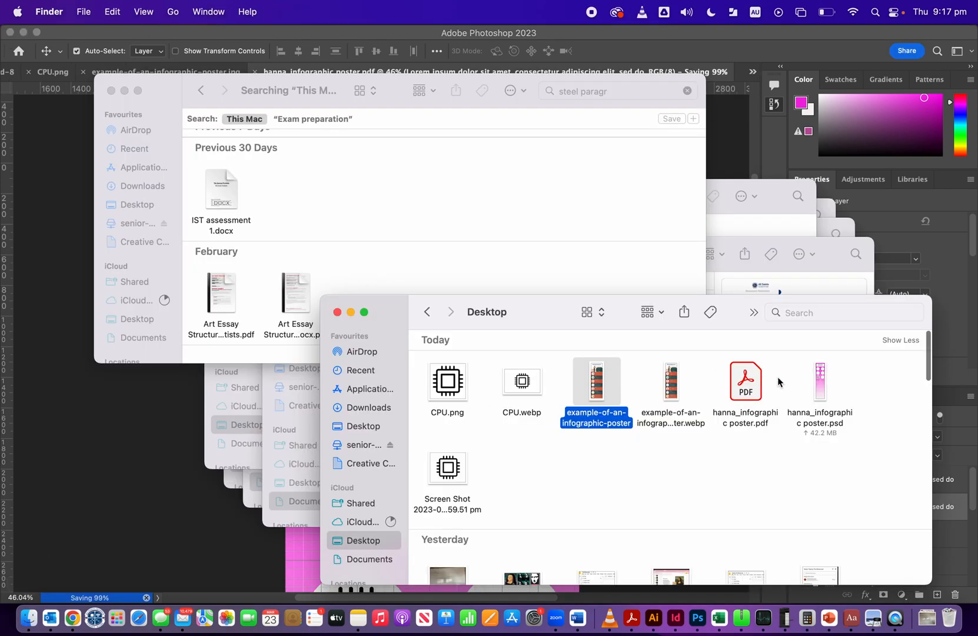
pyautogui.doubleClick(757, 388)
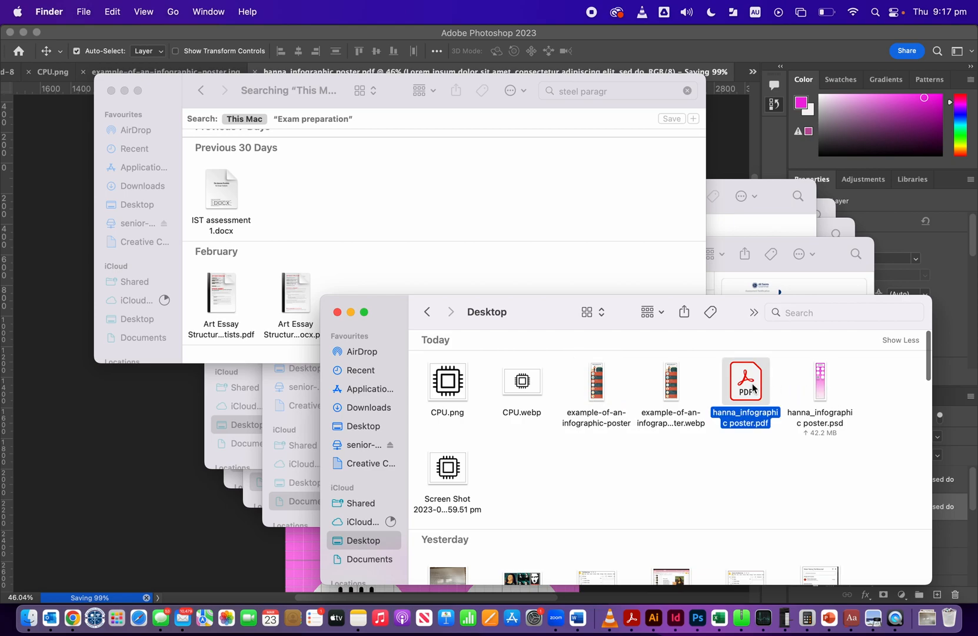
pyautogui.click(487, 348)
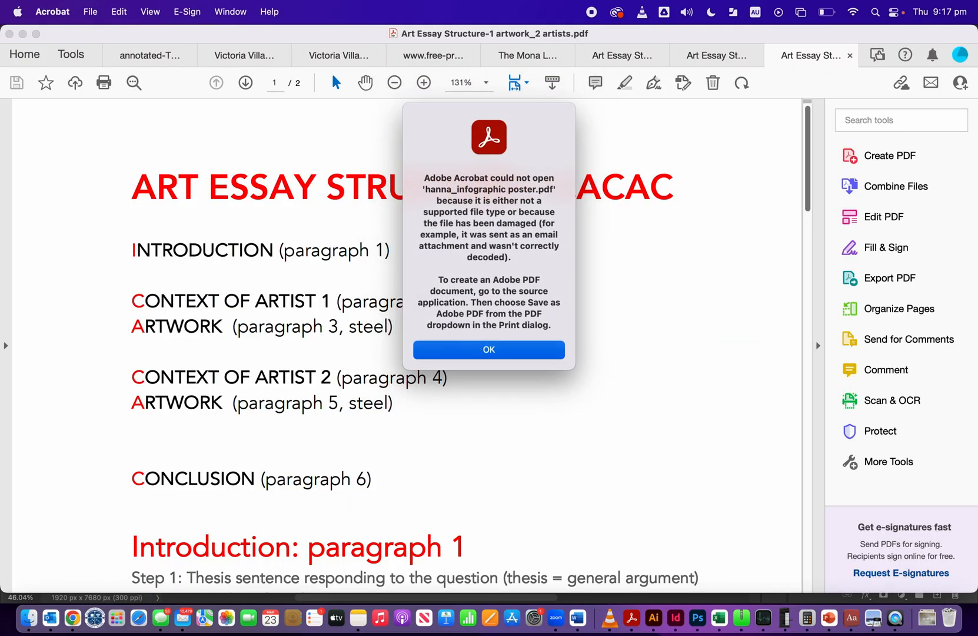
# Step: Check the saved poster PDF in Finder's Desktop folder, close that window, and switch back to Photoshop
pyautogui.click(24, 617)
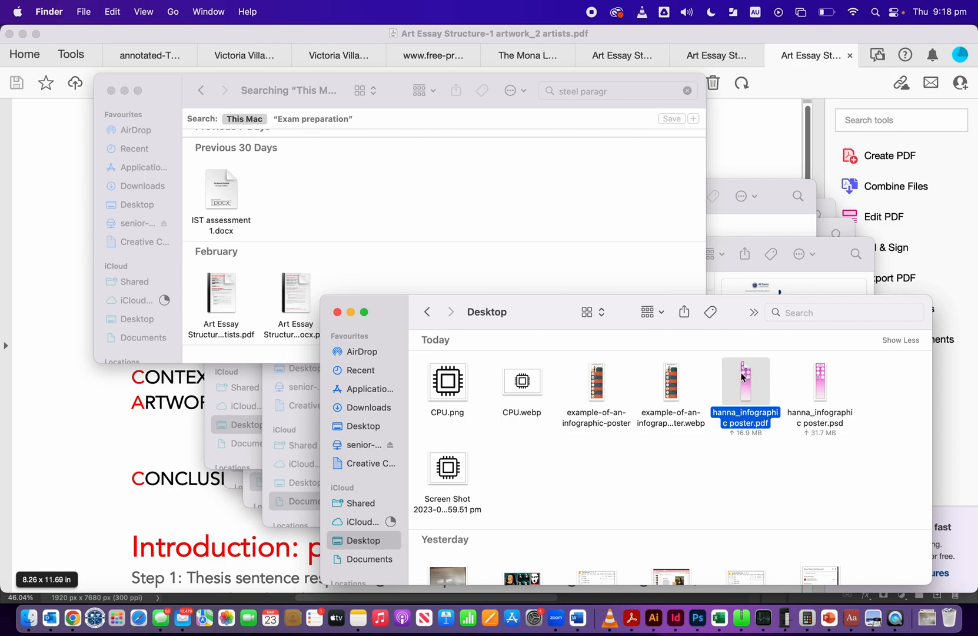
pyautogui.click(338, 313)
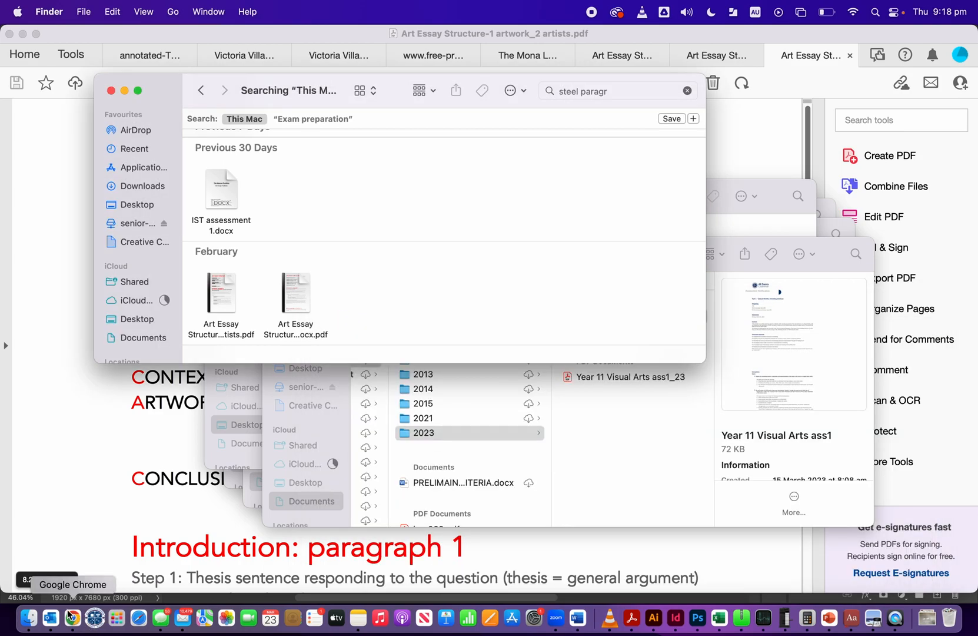
pyautogui.click(698, 619)
pyautogui.scroll(-3, 566, 288)
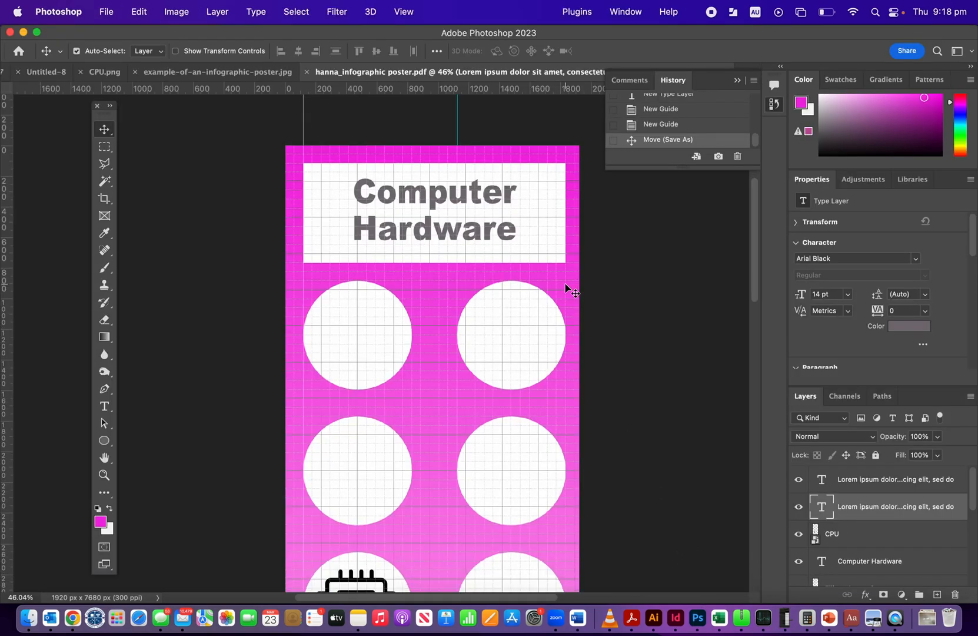
pyautogui.scroll(-1, 566, 288)
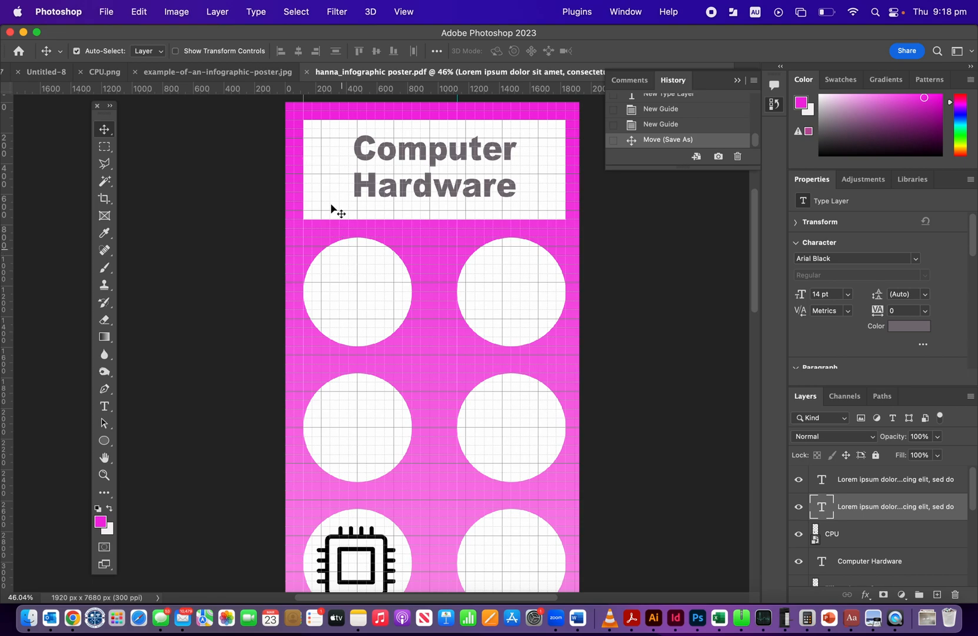
pyautogui.scroll(-4, 268, 220)
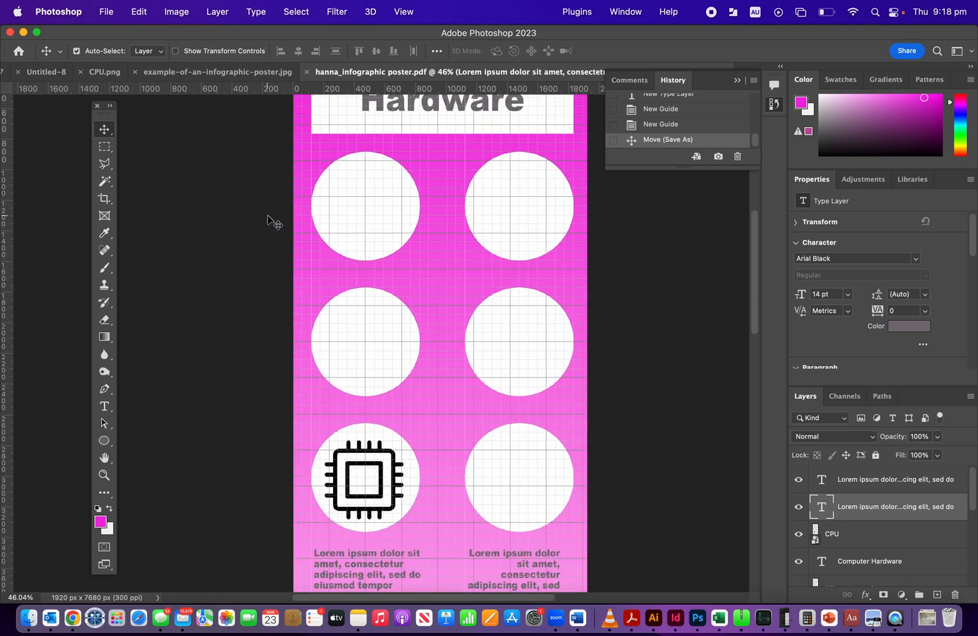
pyautogui.scroll(5, 267, 220)
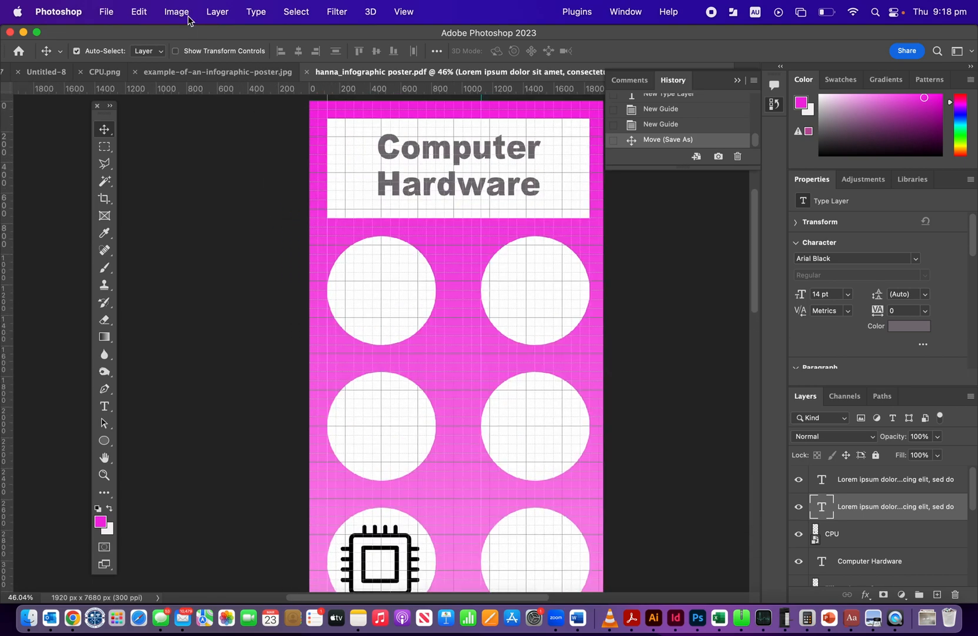